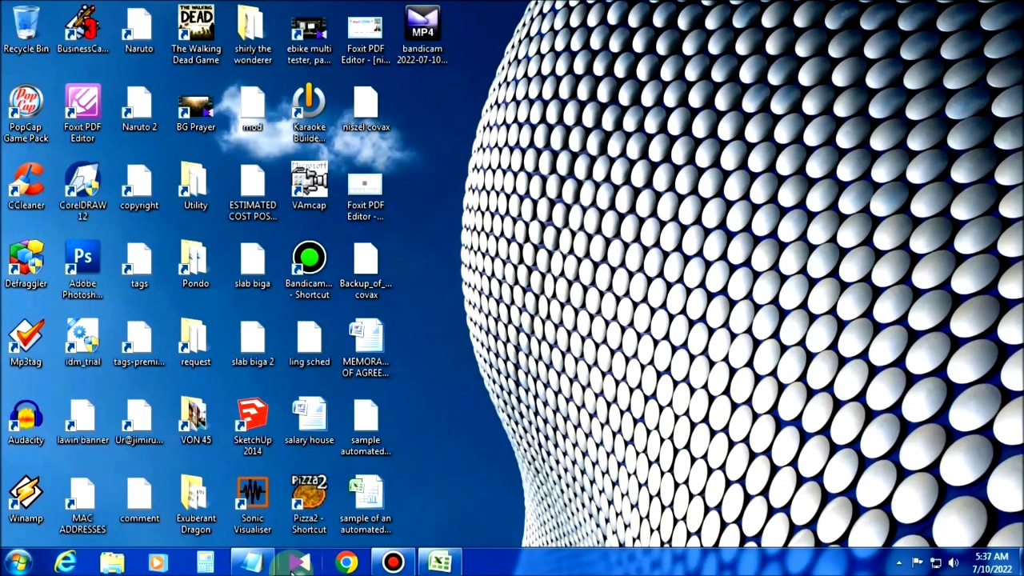
Restore the minimized sample automated computation notes from the taskbar
left_click(250, 562)
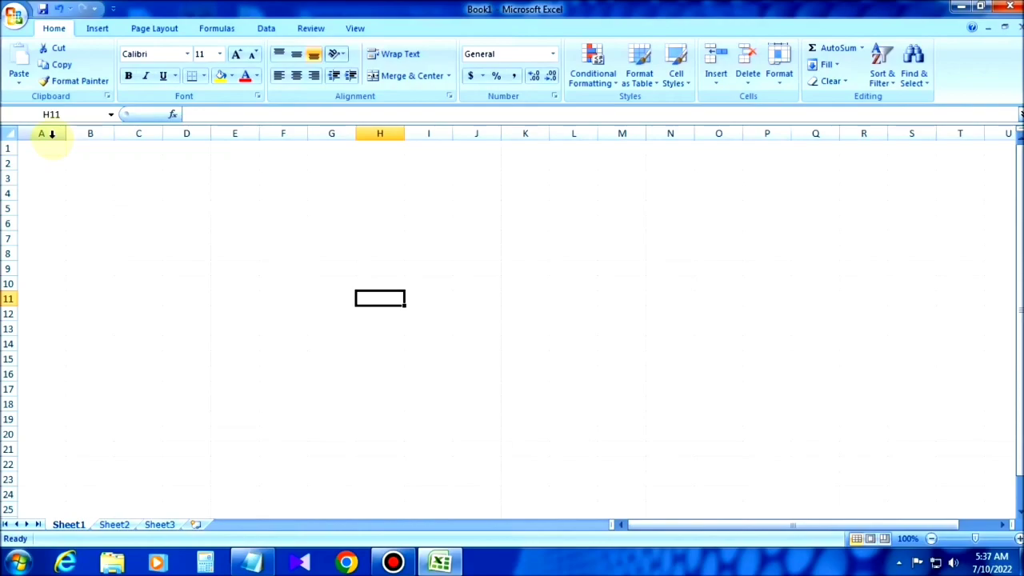
Set columns A, B and C to widths 30, 18 and 12
right_click(51, 138)
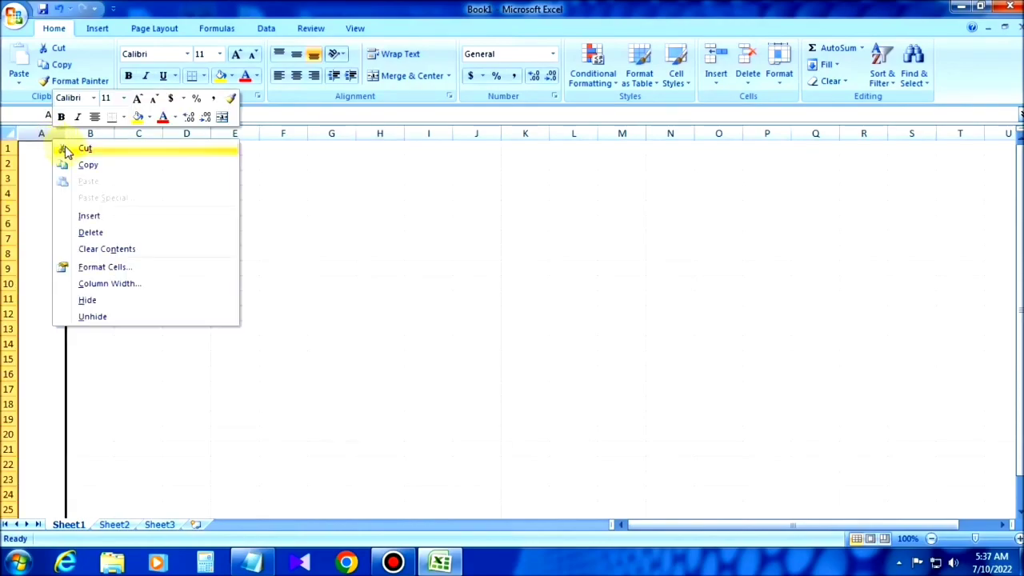
left_click(153, 284)
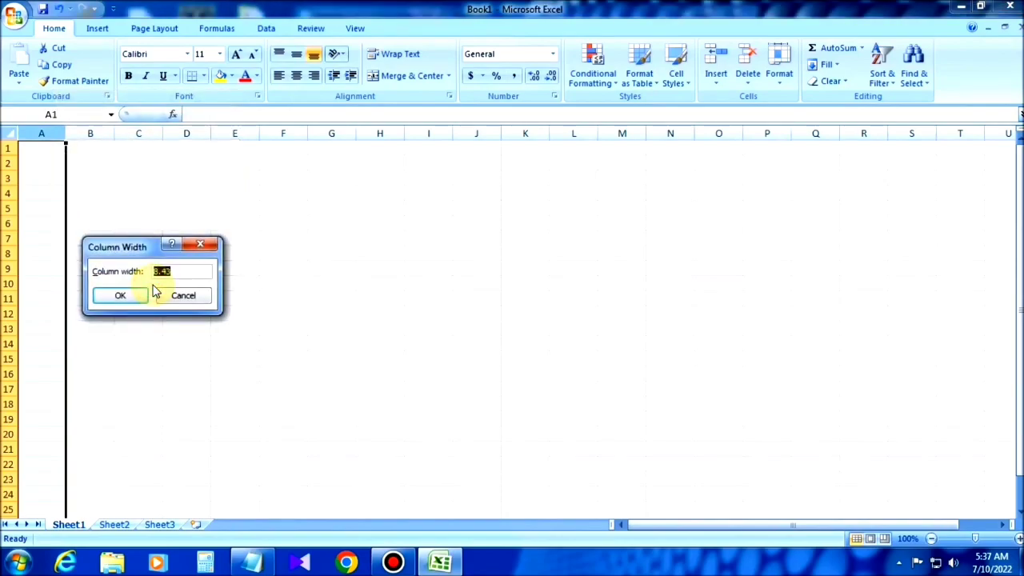
type("30")
left_click(146, 295)
right_click(202, 133)
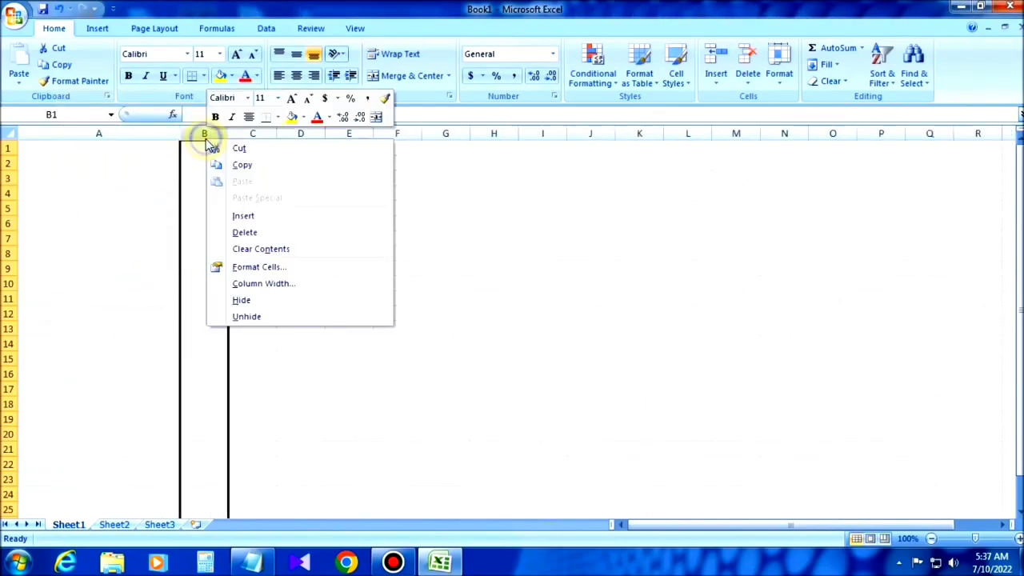
left_click(270, 285)
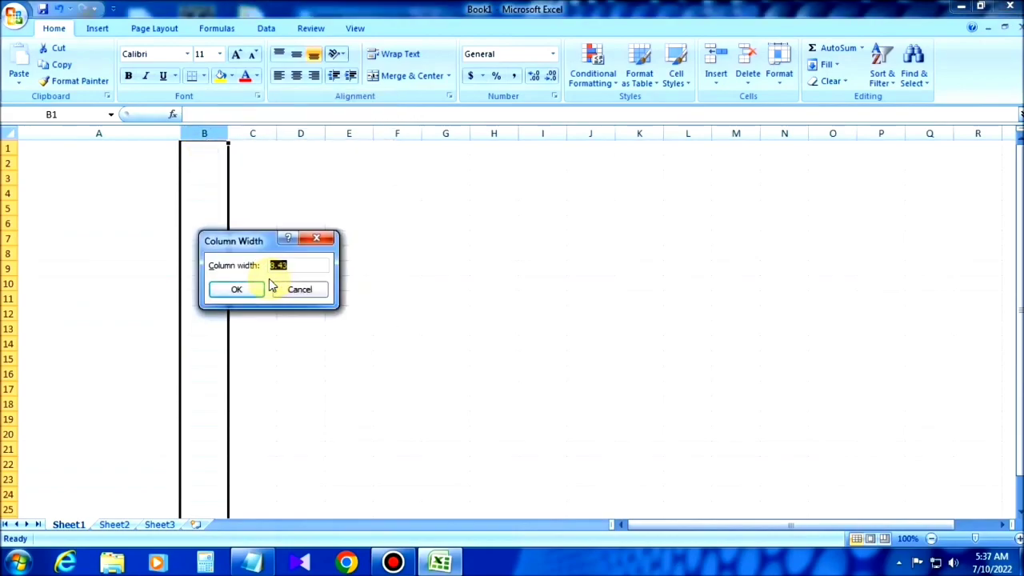
left_click(254, 290)
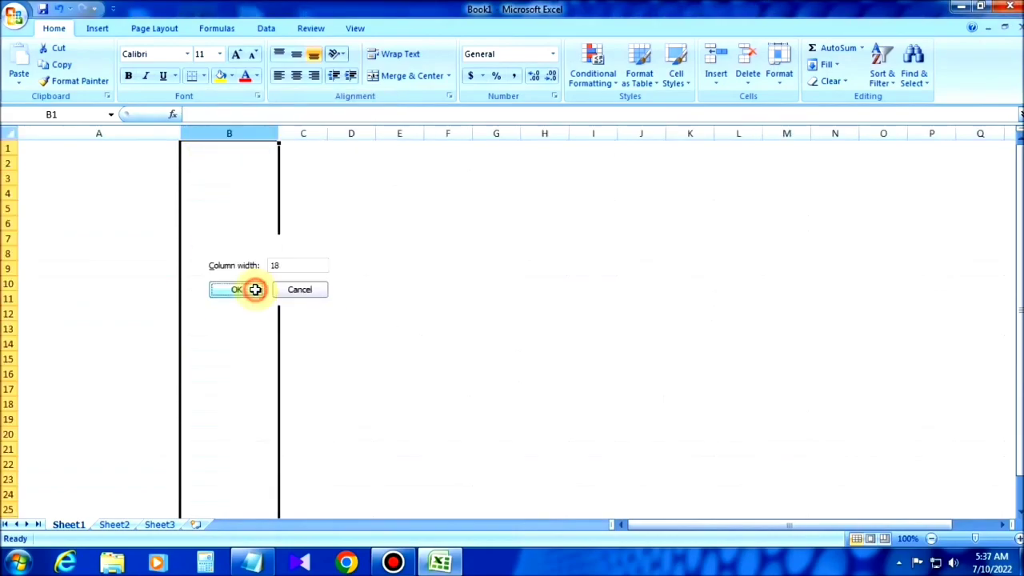
right_click(305, 133)
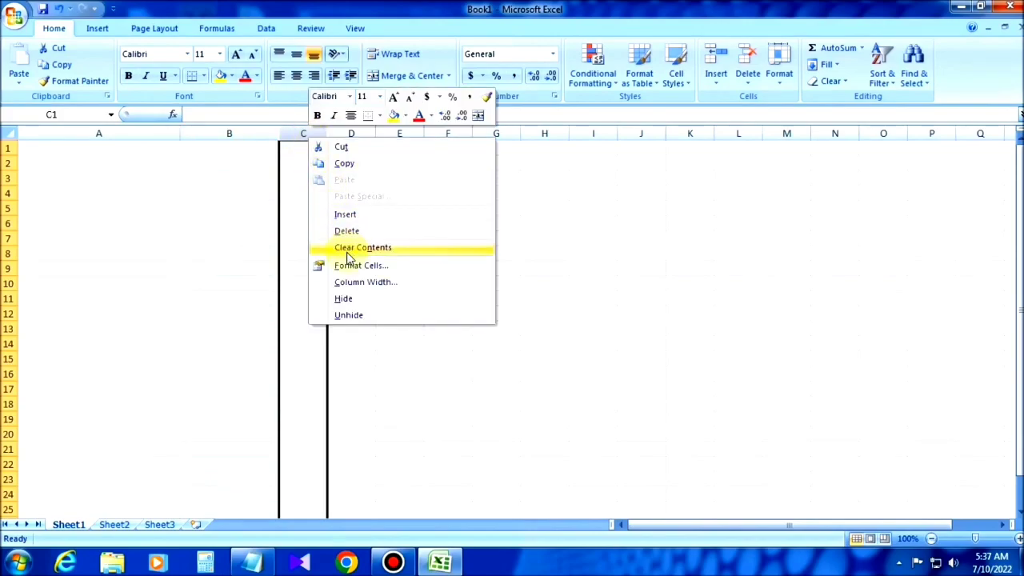
left_click(357, 286)
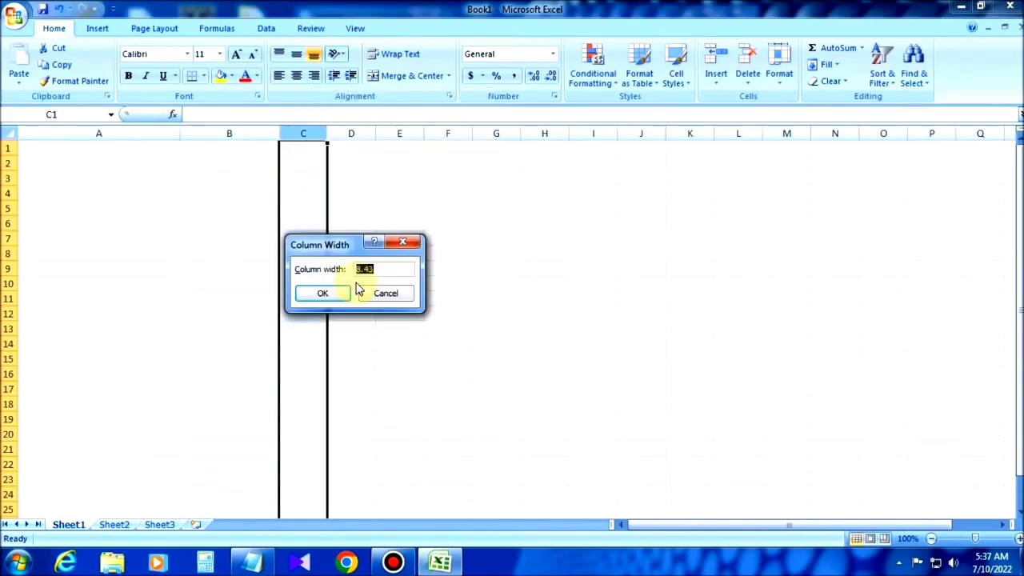
type("12")
key("Return")
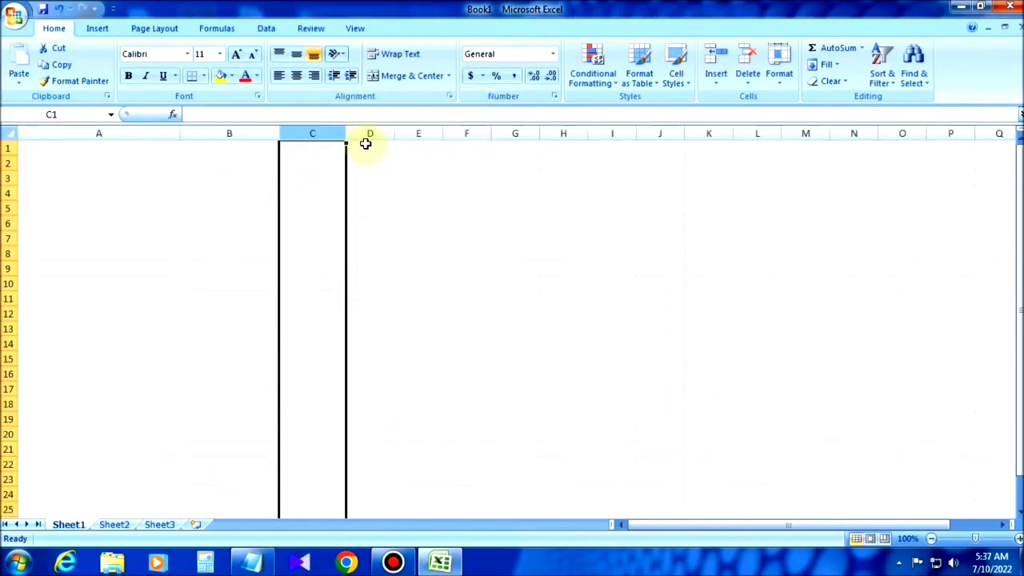
Set columns D, E and F to widths 18, 12 and 16
right_click(362, 136)
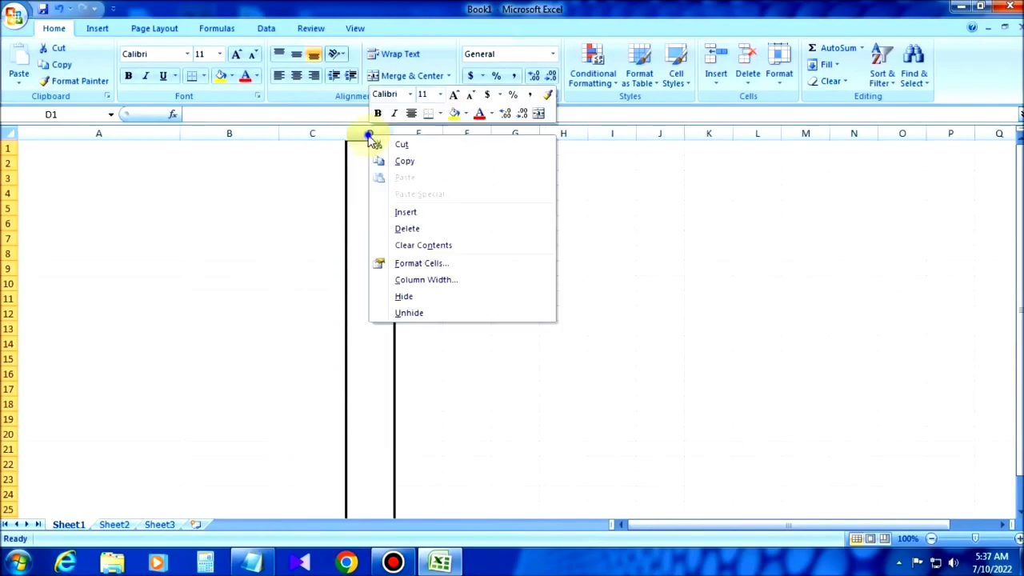
left_click(415, 280)
type("18")
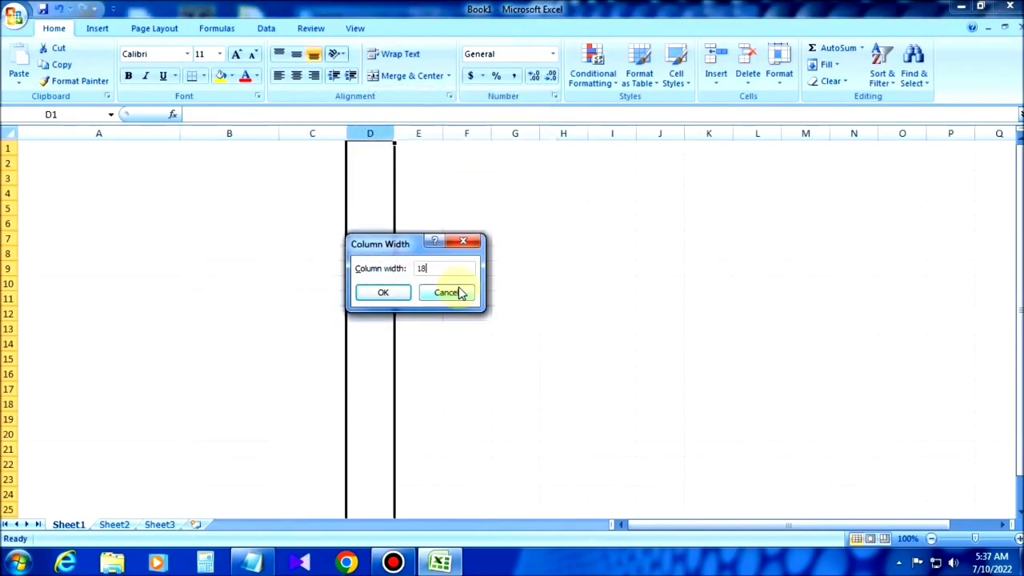
key("Return")
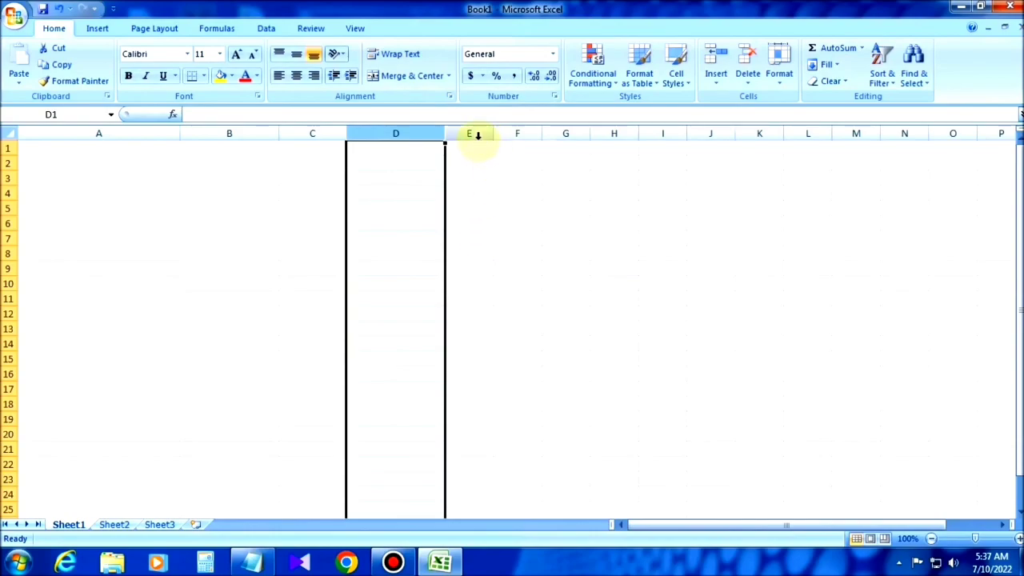
right_click(478, 139)
left_click(522, 285)
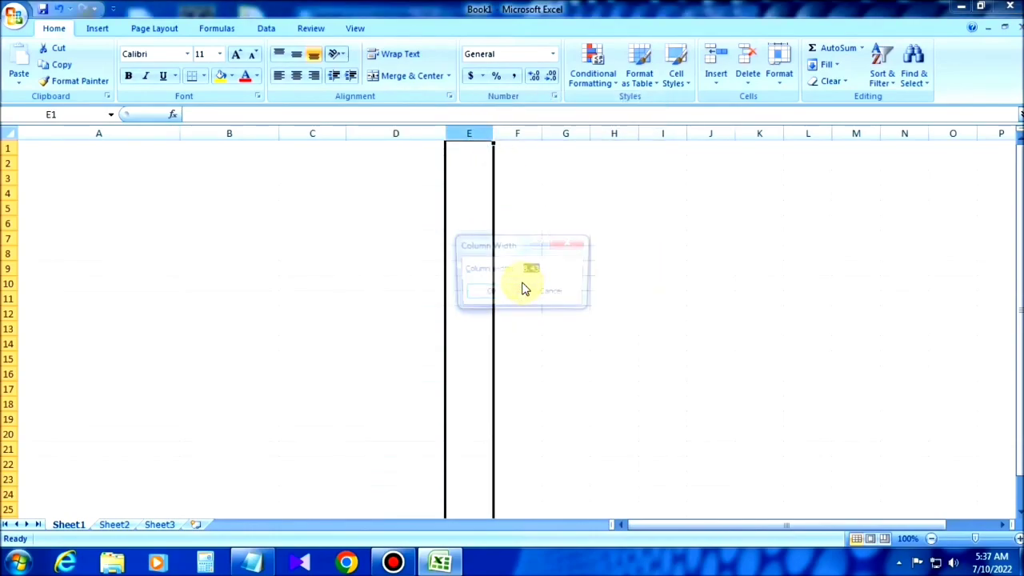
type("12")
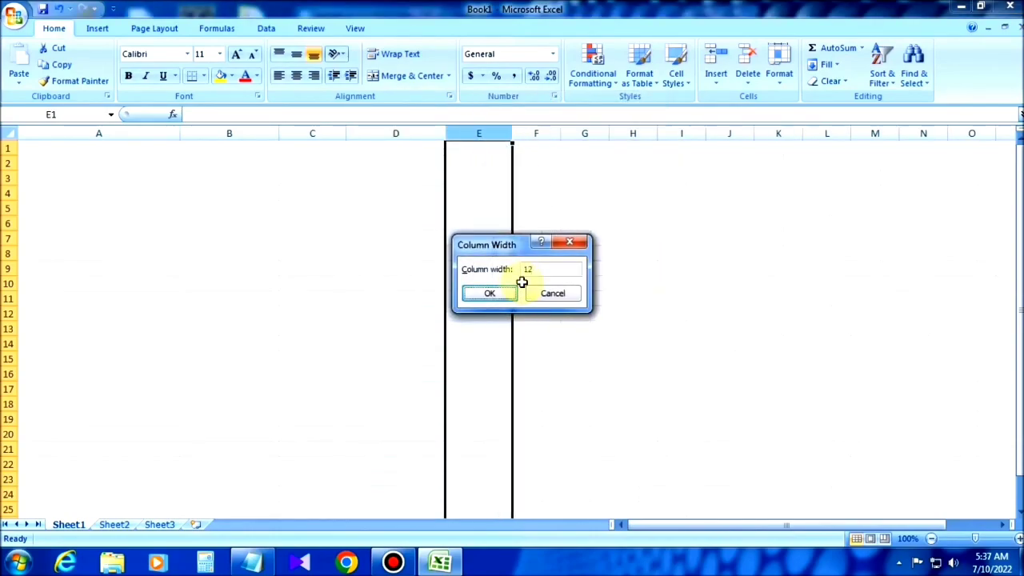
key("Return")
right_click(536, 135)
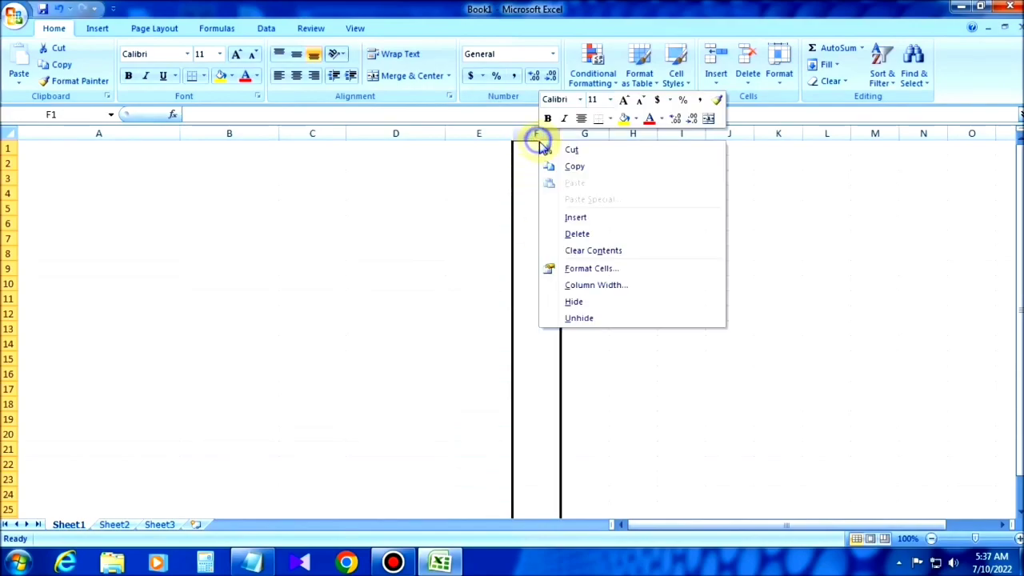
left_click(581, 285)
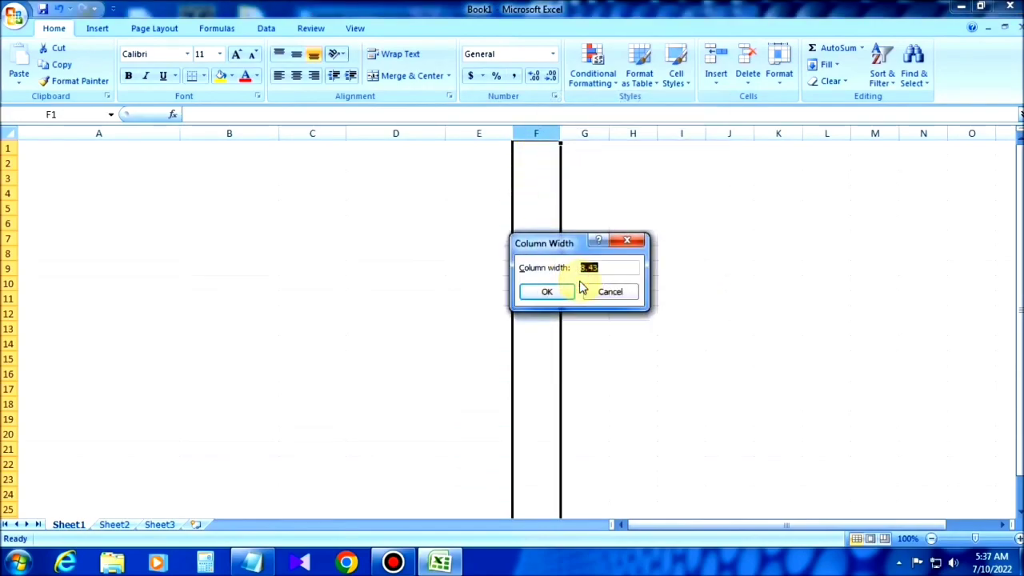
type("16")
key("Return")
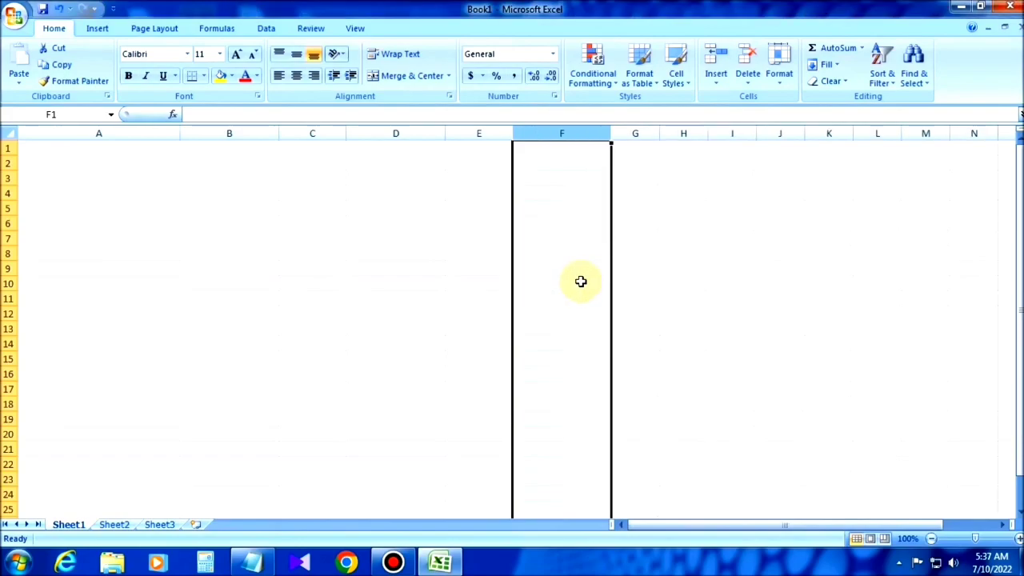
left_click(131, 152)
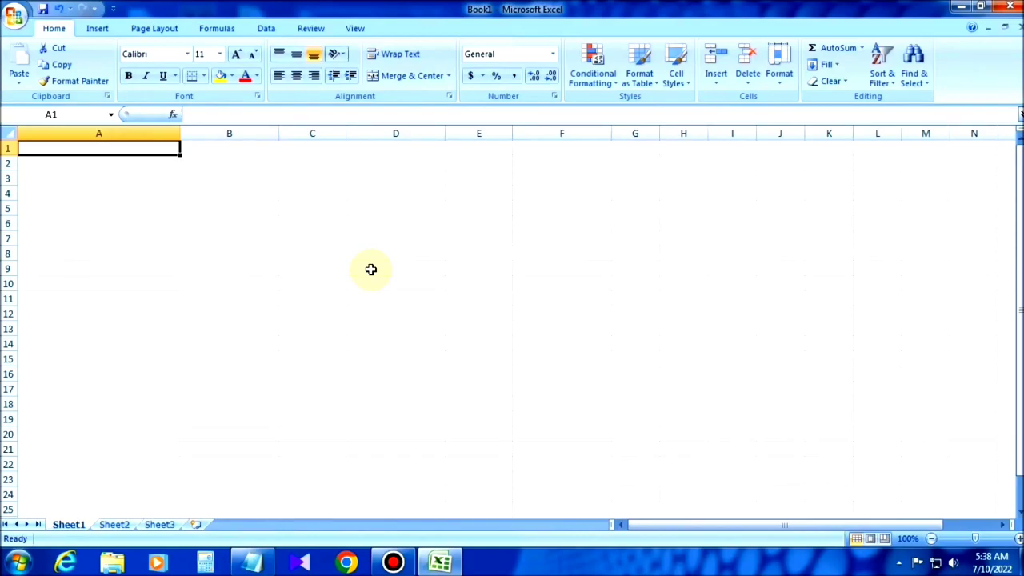
Enter 'Sample automated computation' in A1 and 'for small business using excel' in A2
key("Down")
key("Down")
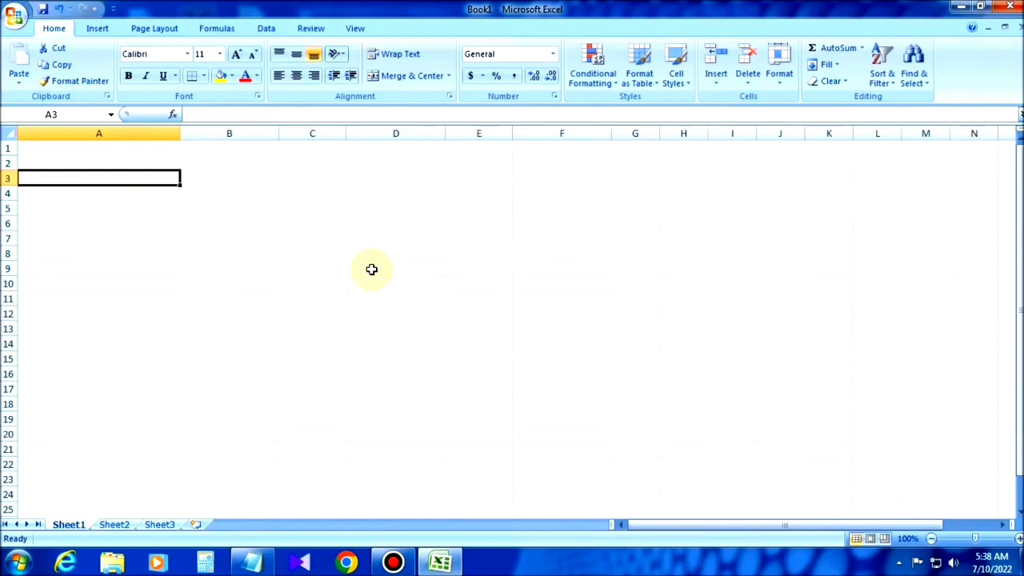
key("Up")
key("Up")
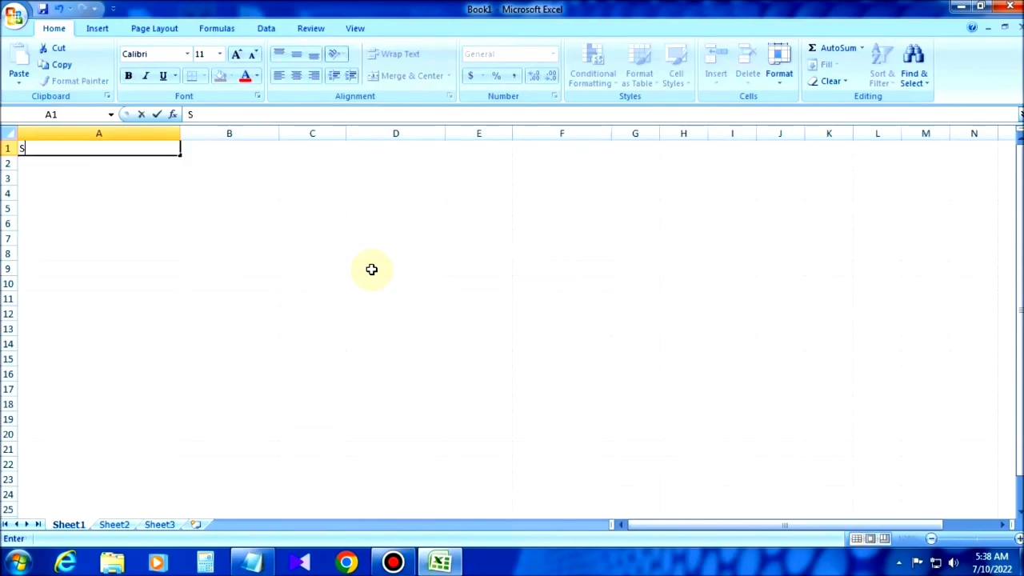
type("Sample ")
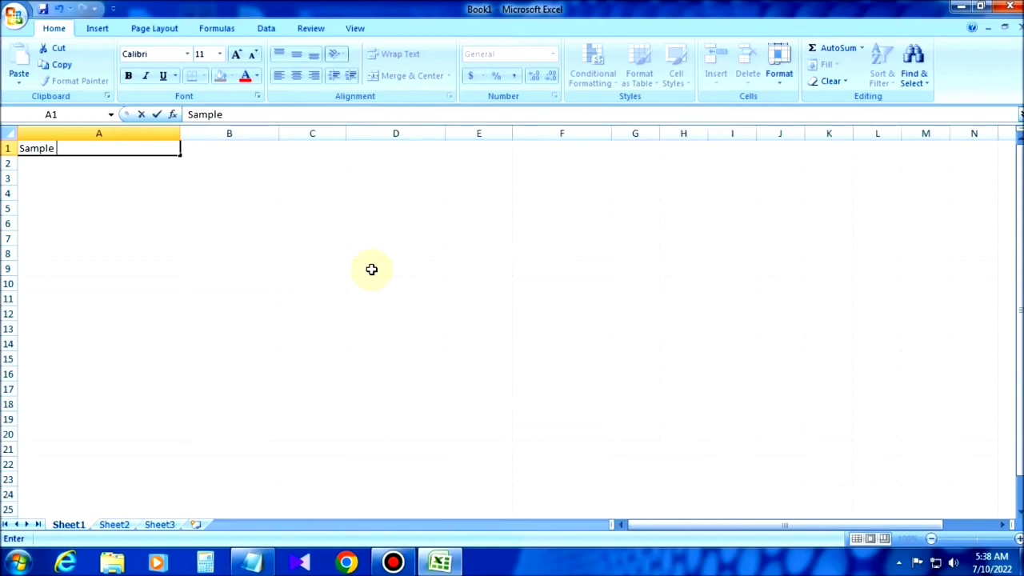
type("automat")
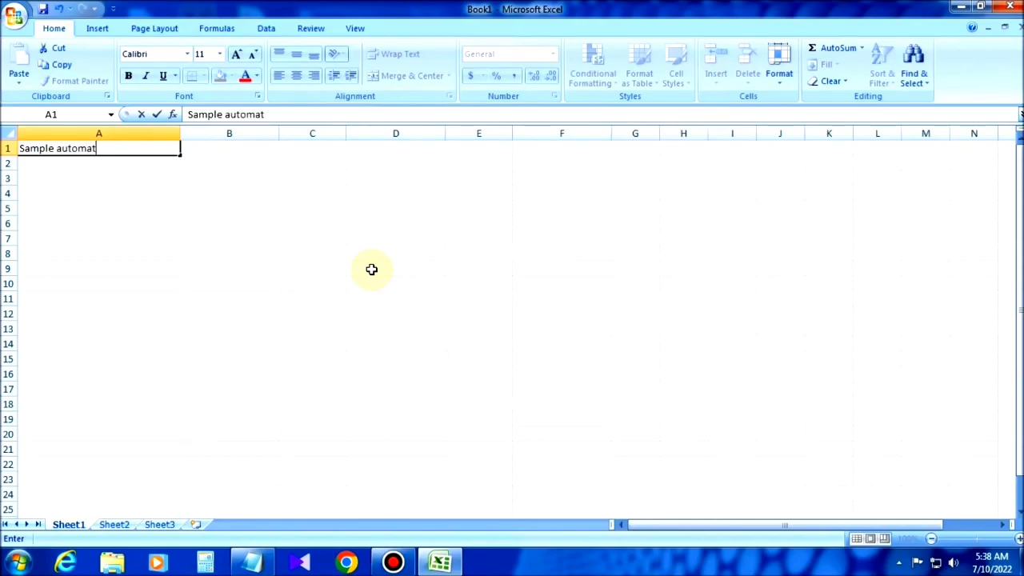
type("ed comput")
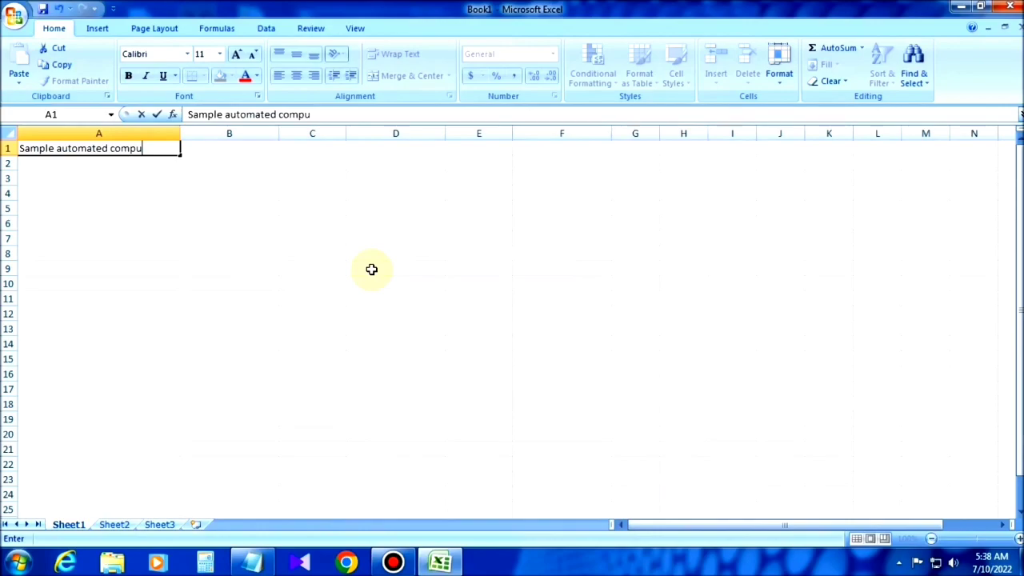
type("ation")
key("Return")
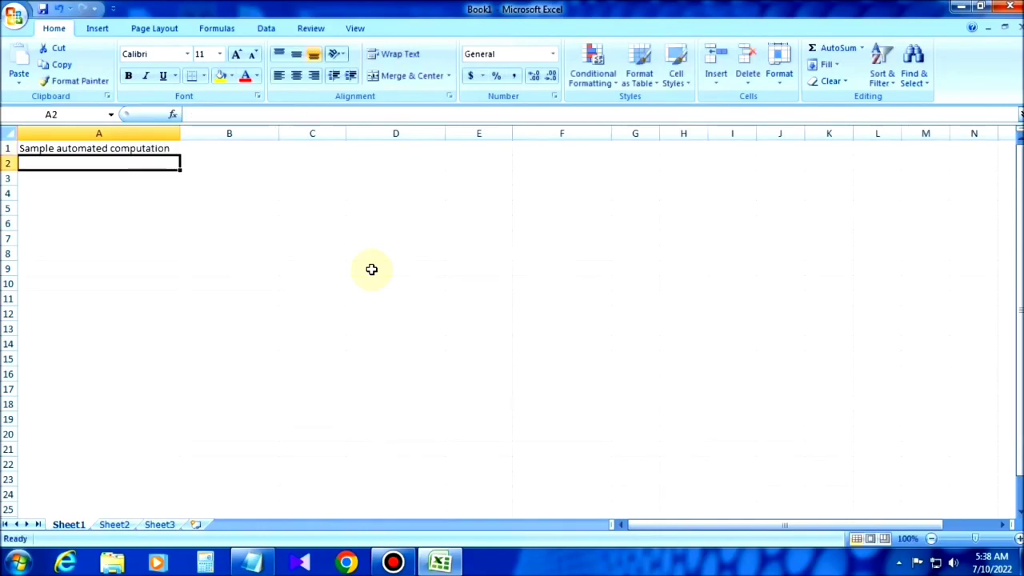
type("for")
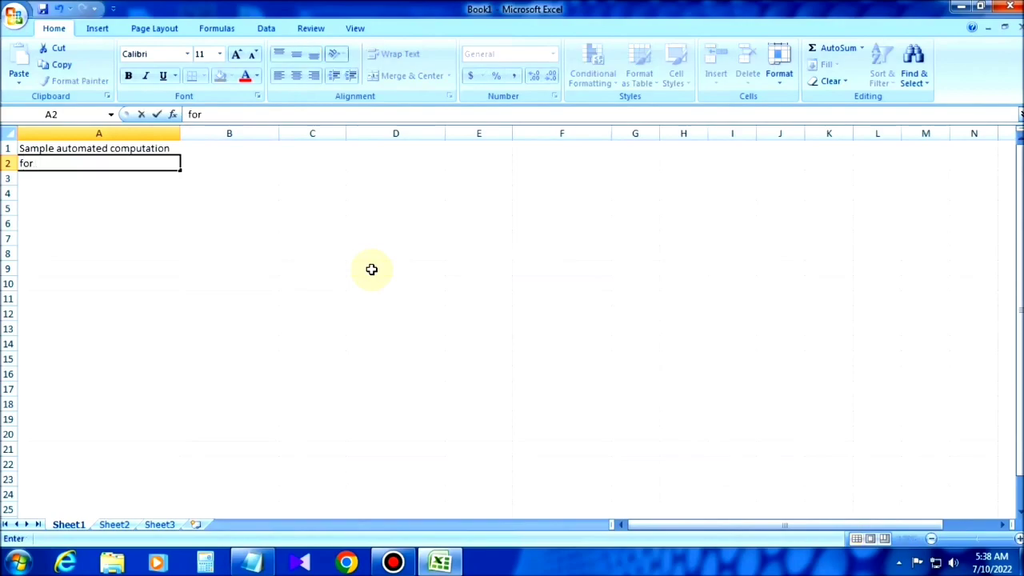
type(" small bus")
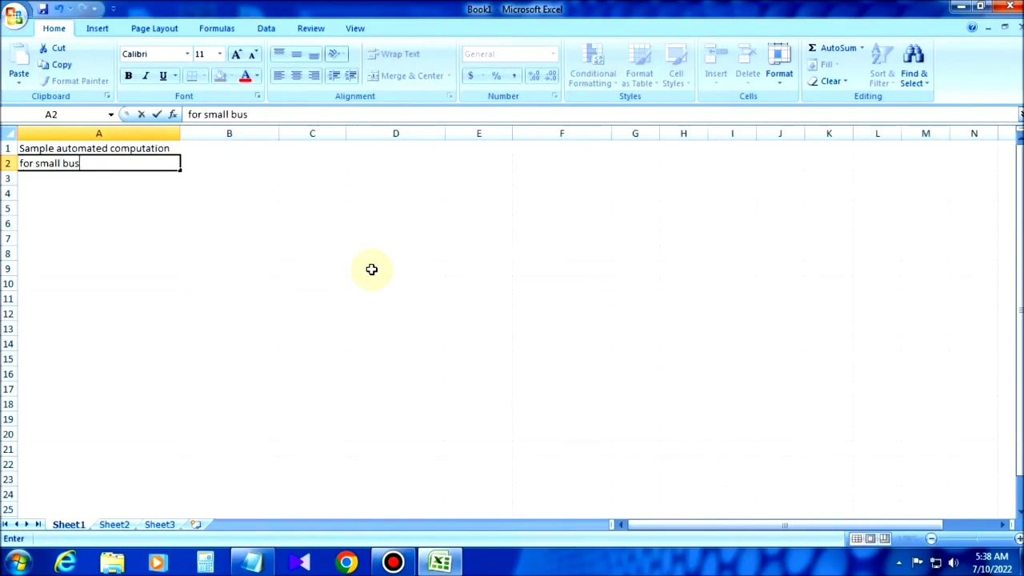
type("iness")
type(" using exc")
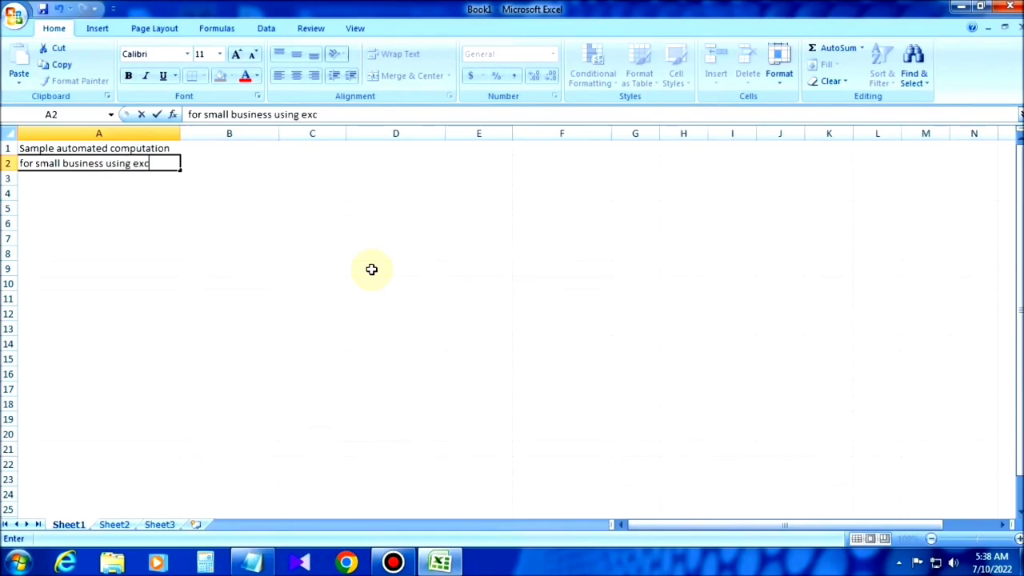
type("el")
key("Return")
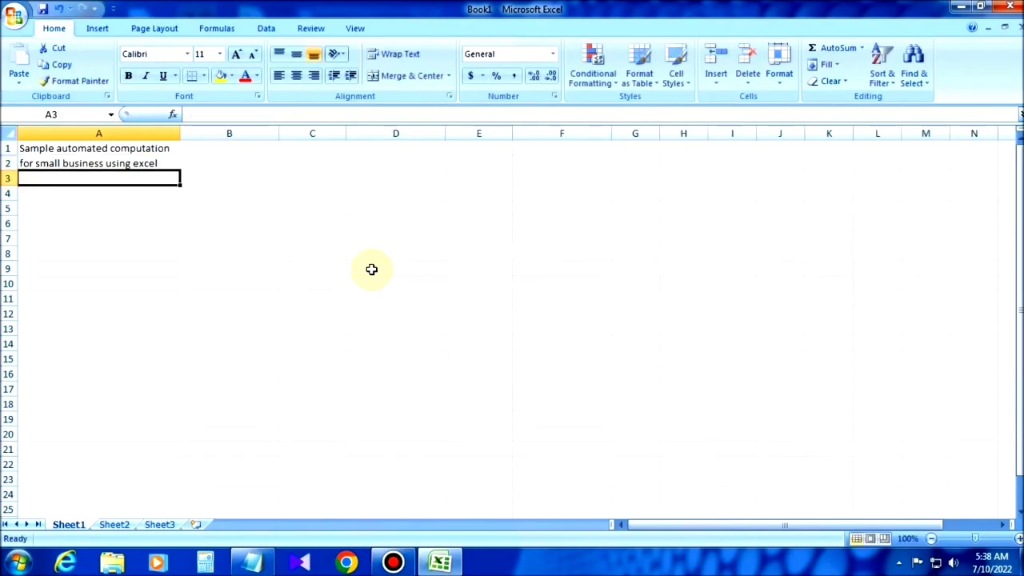
Type the product name 'PRODUCT DRIED DANGGIT (MASBATE)' into A5
key("Return")
key("Return")
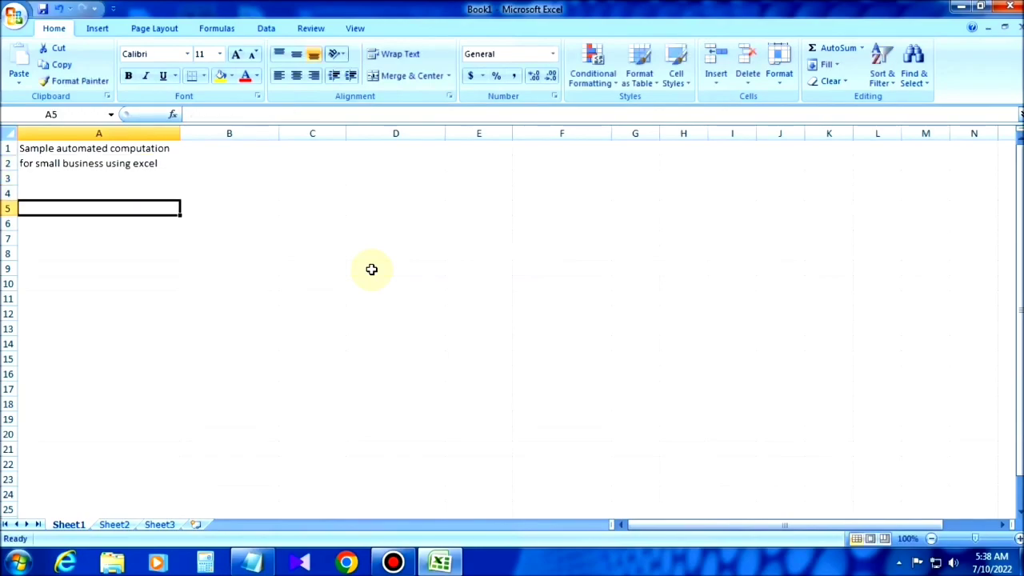
type("P")
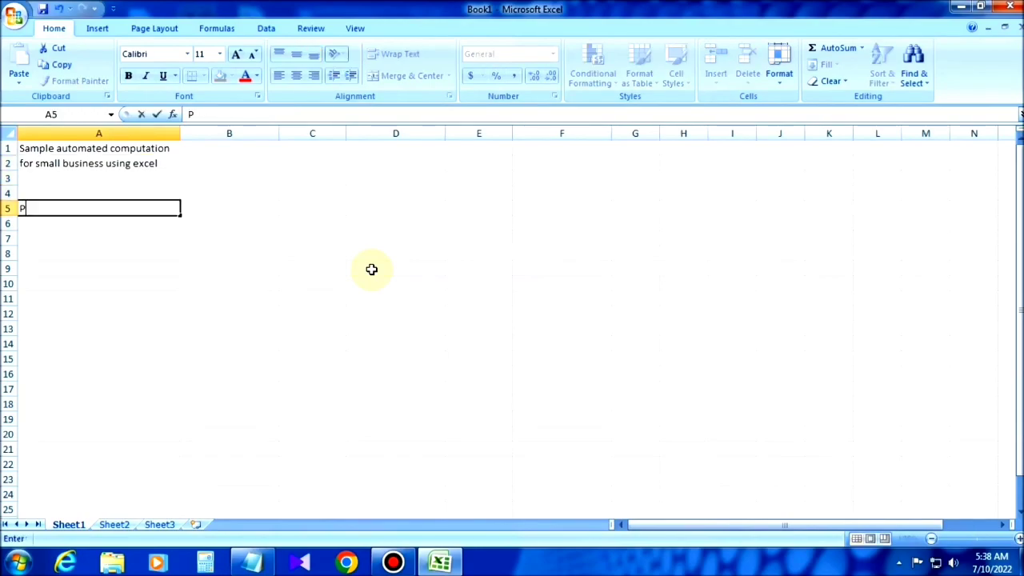
type("RODUCT ")
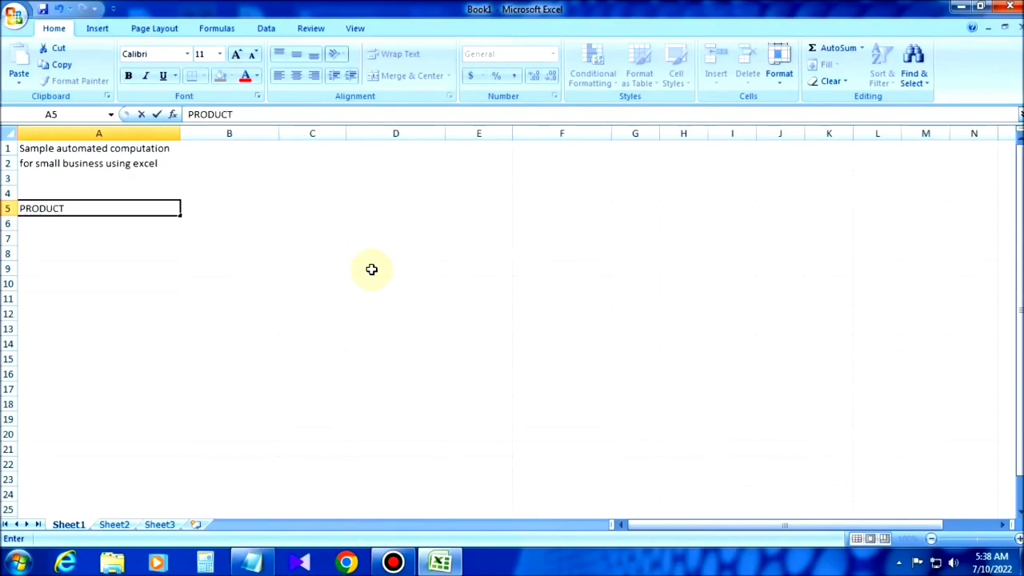
type("DRI")
type("ED")
type(" DANGGI")
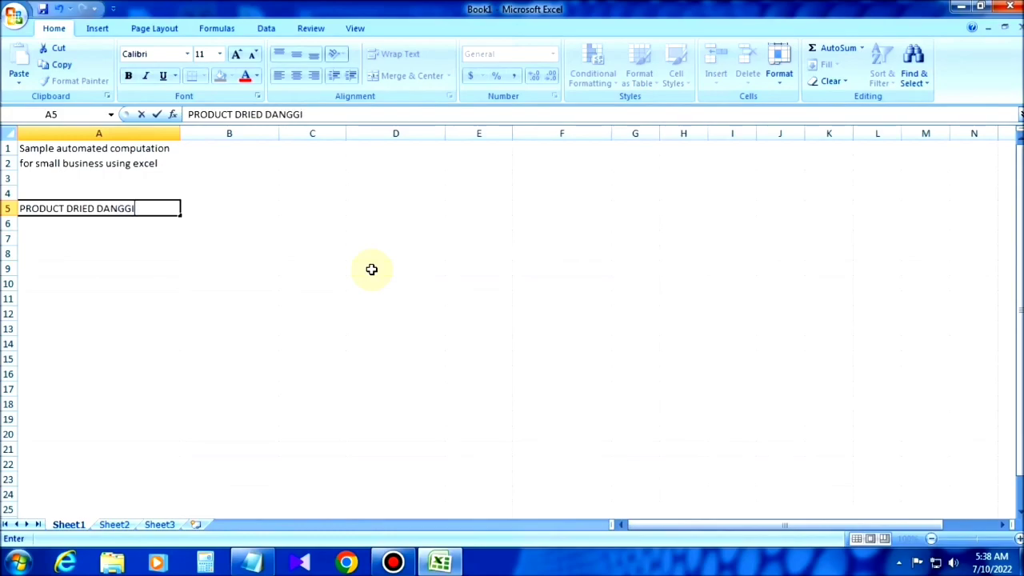
type("T")
type(" (")
type("MASBATE")
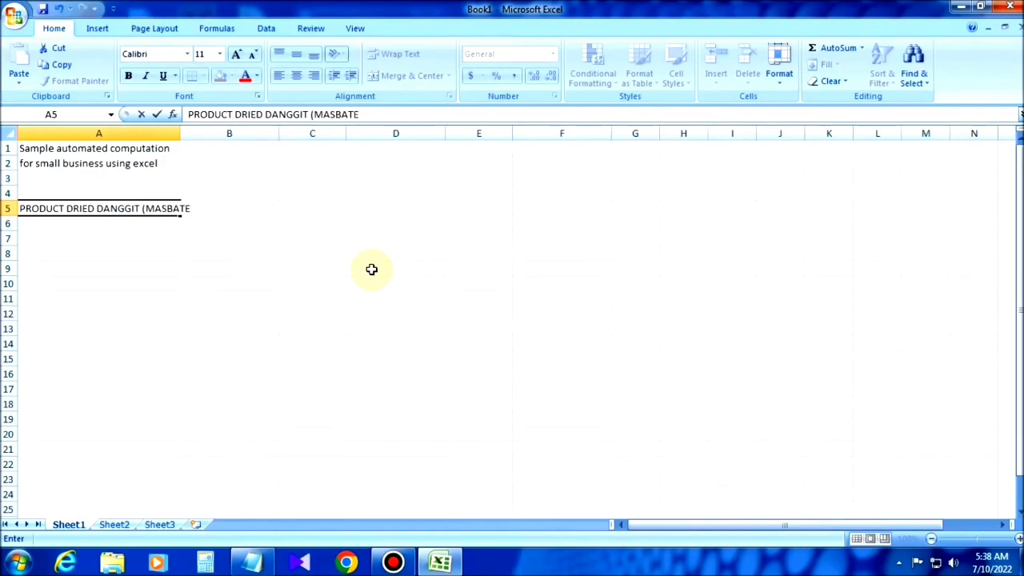
type(")")
Enter the labels Initial Capital, Remaining Capital and Weekly Gross Revenue in A7:A9
key("Return")
key("Return")
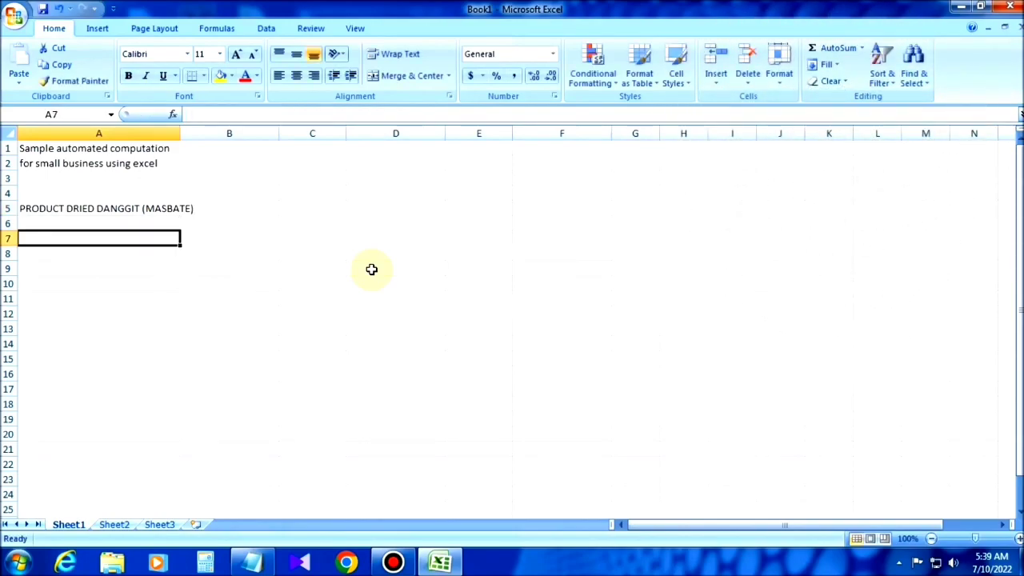
type("Initia")
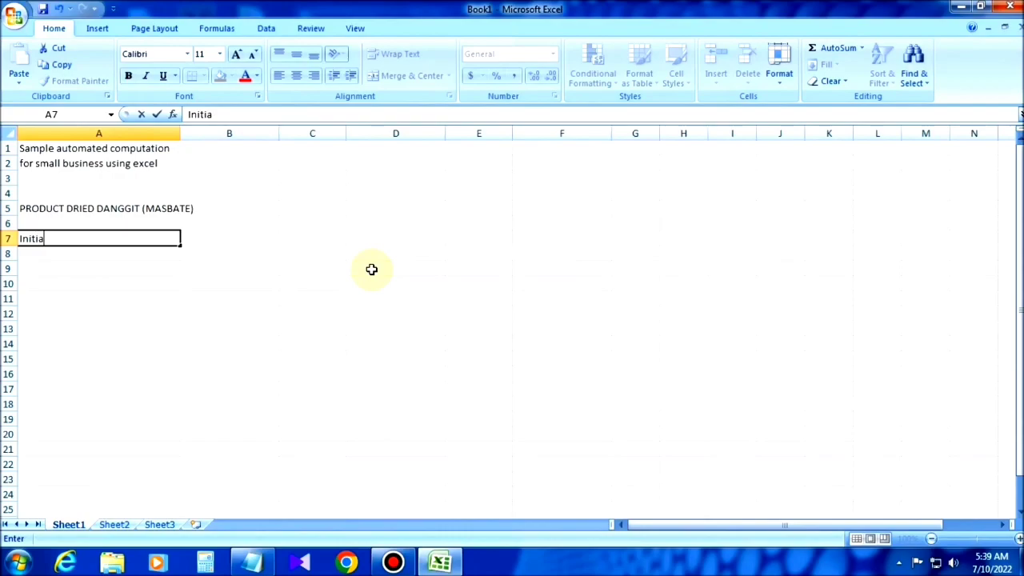
type("l Capita")
type("l")
key("Return")
type("Re")
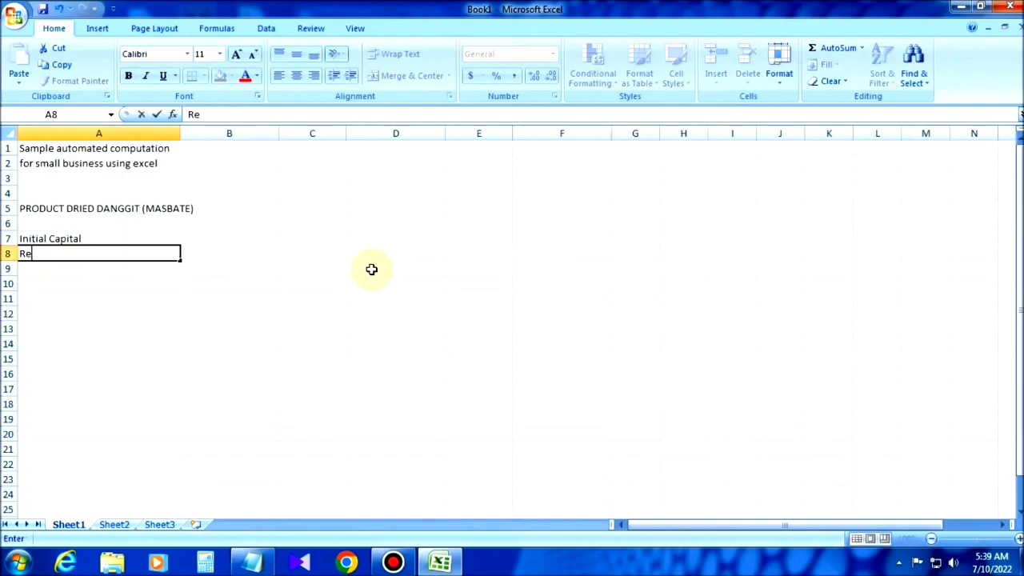
type("maining C")
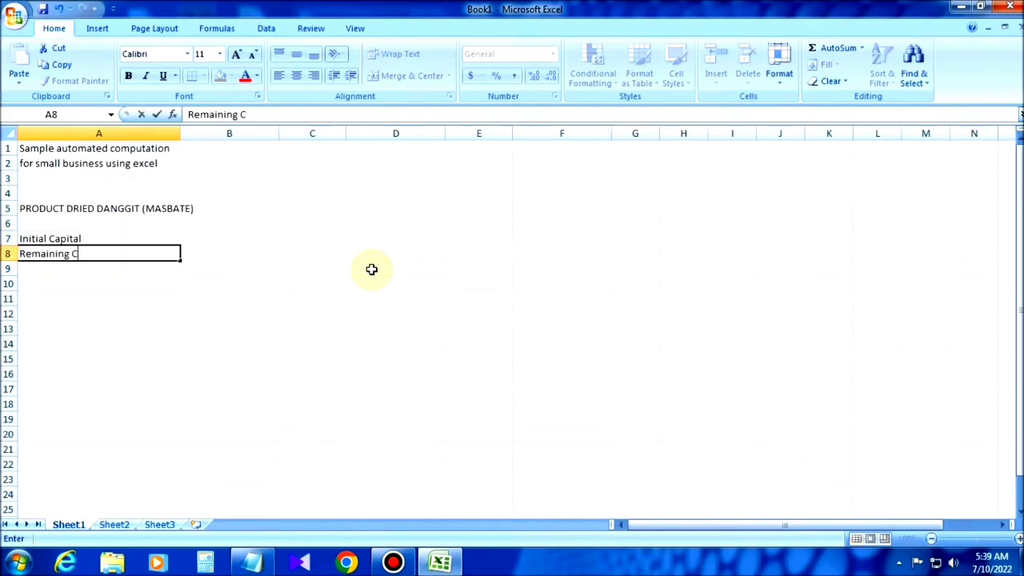
type("apital")
key("Return")
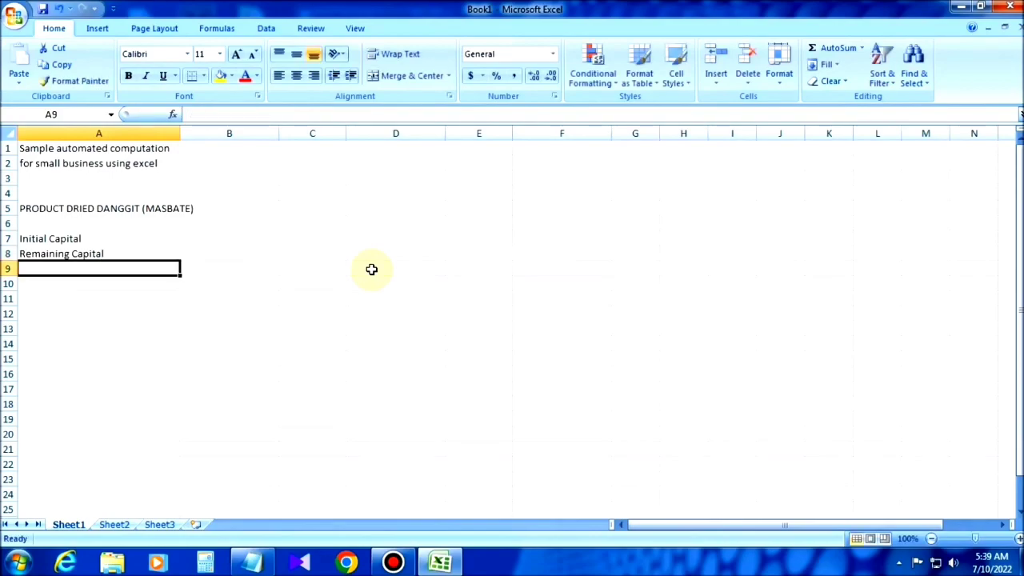
type("Wee")
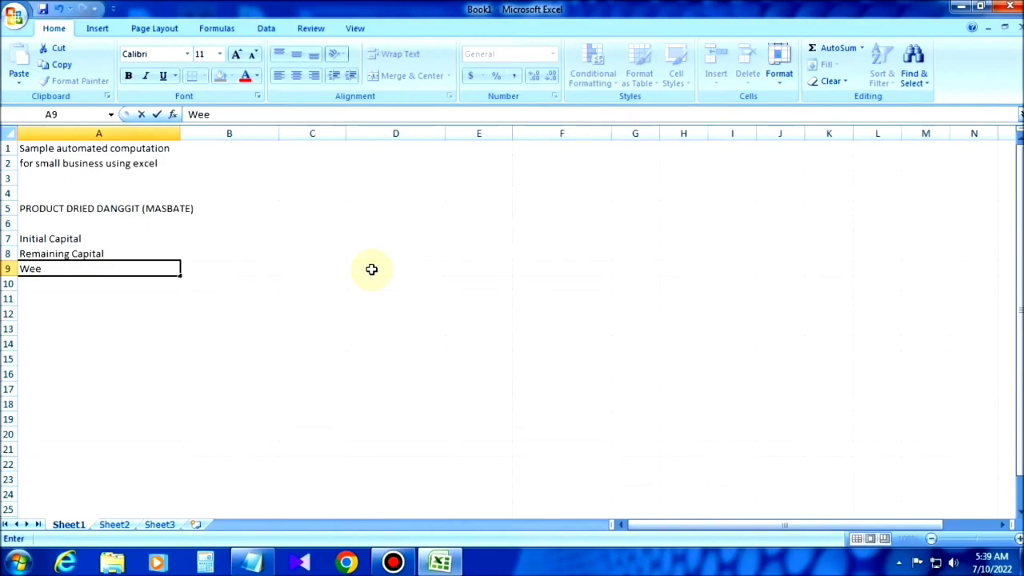
type("kly ")
type("G")
type("ross R")
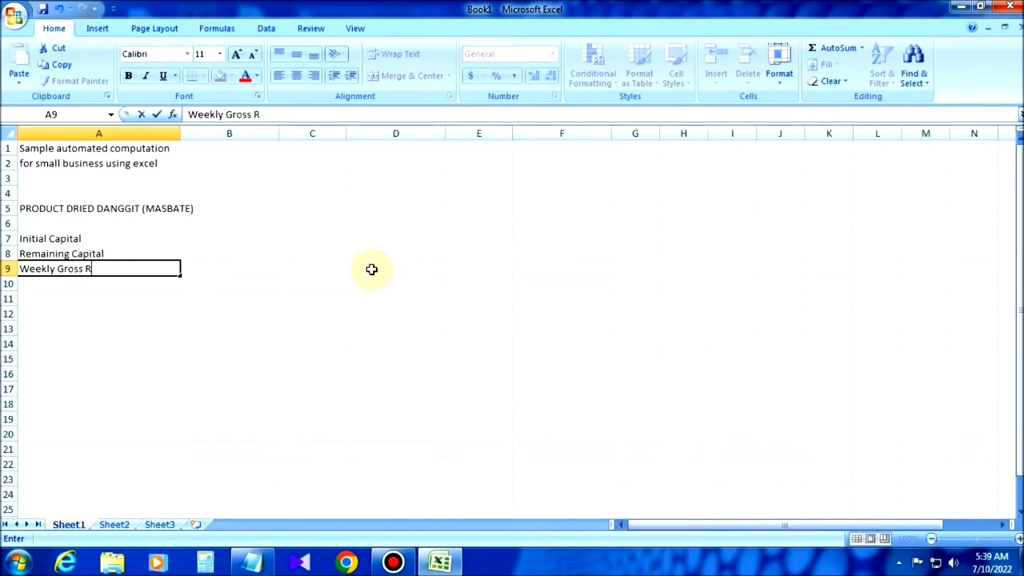
type("evenue")
key("Return")
Add Weekly Expenses (SF & Packaging), Net Revenue (Week), Packaging Cost (week) and No. of Packaging Used (week) labels
type("Wee")
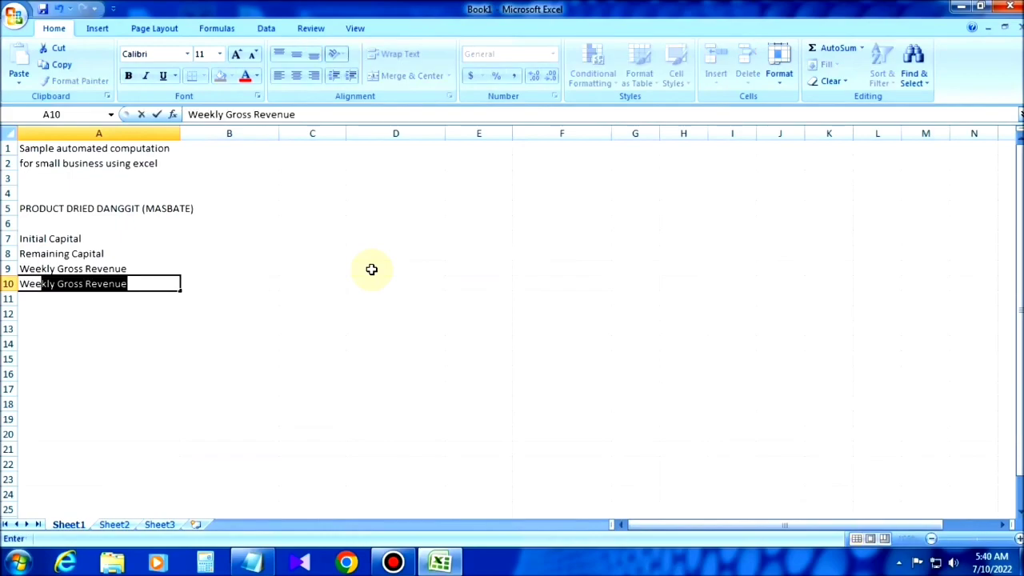
type("kly")
type("E")
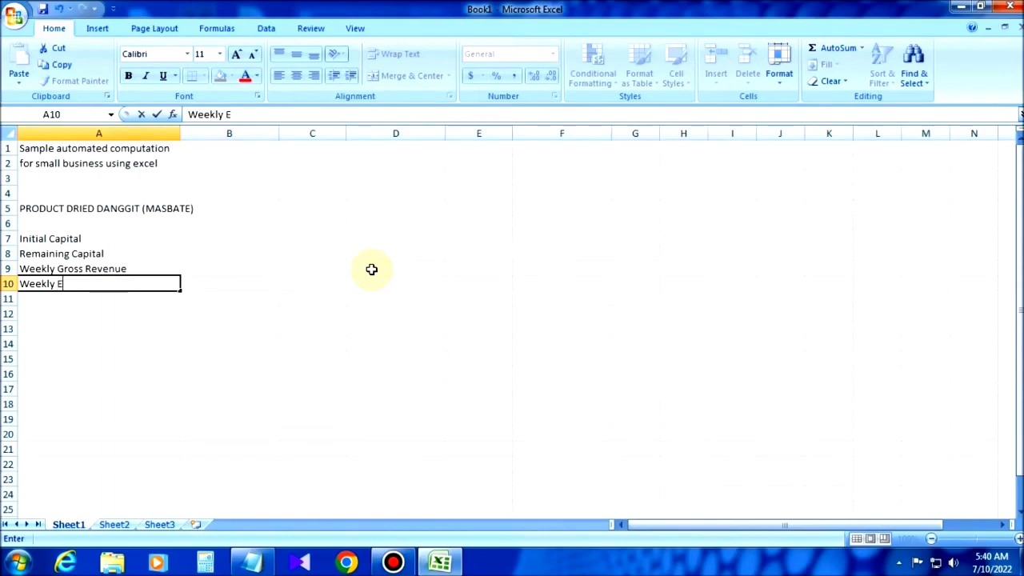
type("xpense")
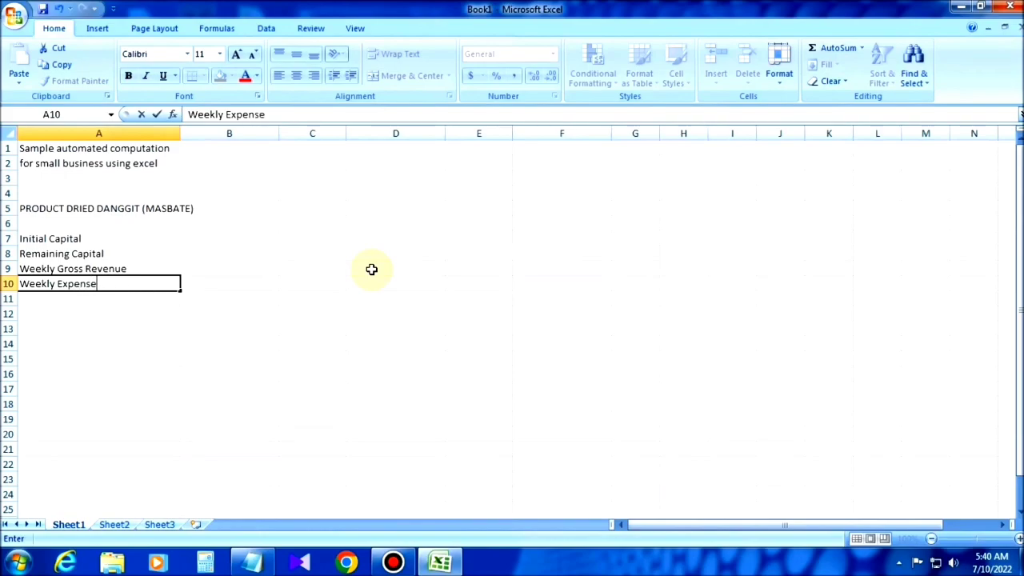
type("s")
type("(SF ")
type("&")
type(" Pack")
type("a")
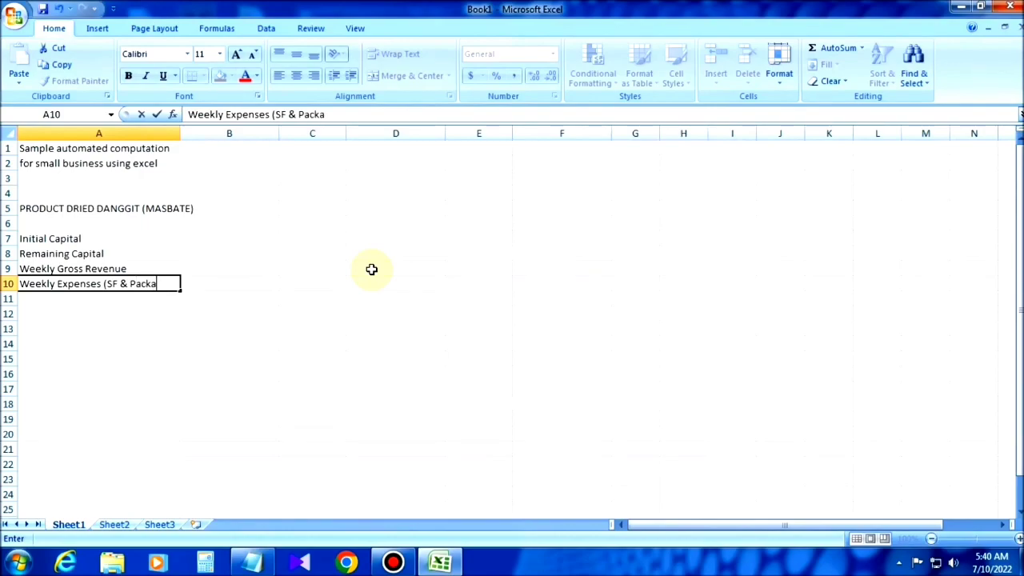
type("ging")
type(")")
key("Return")
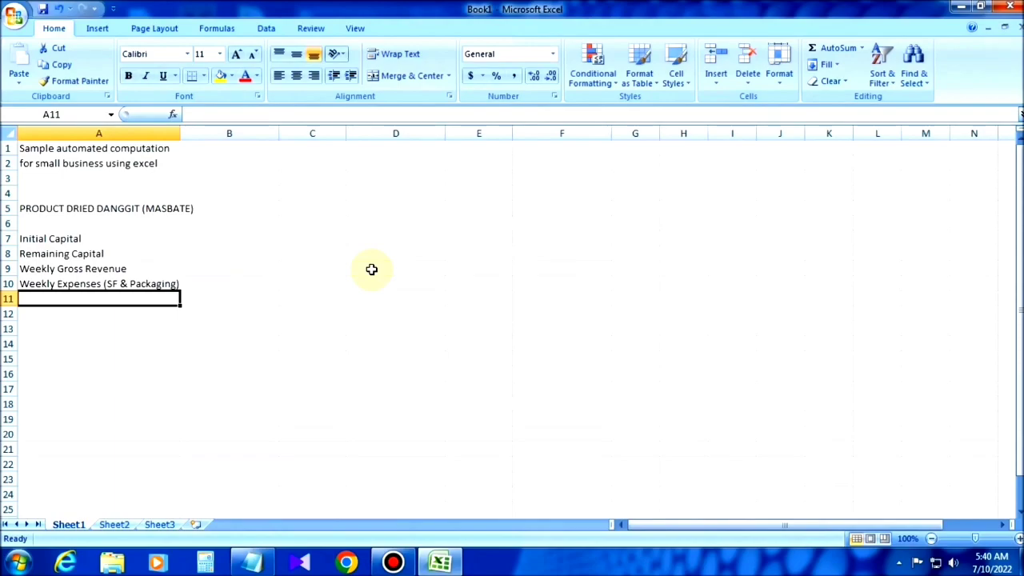
type("N")
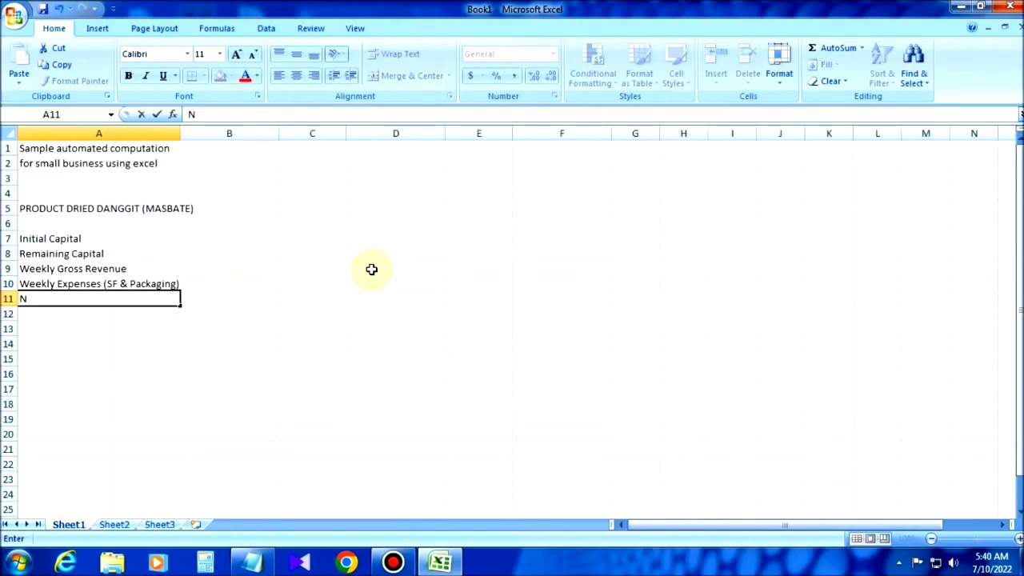
type("et ")
type("R")
type("even")
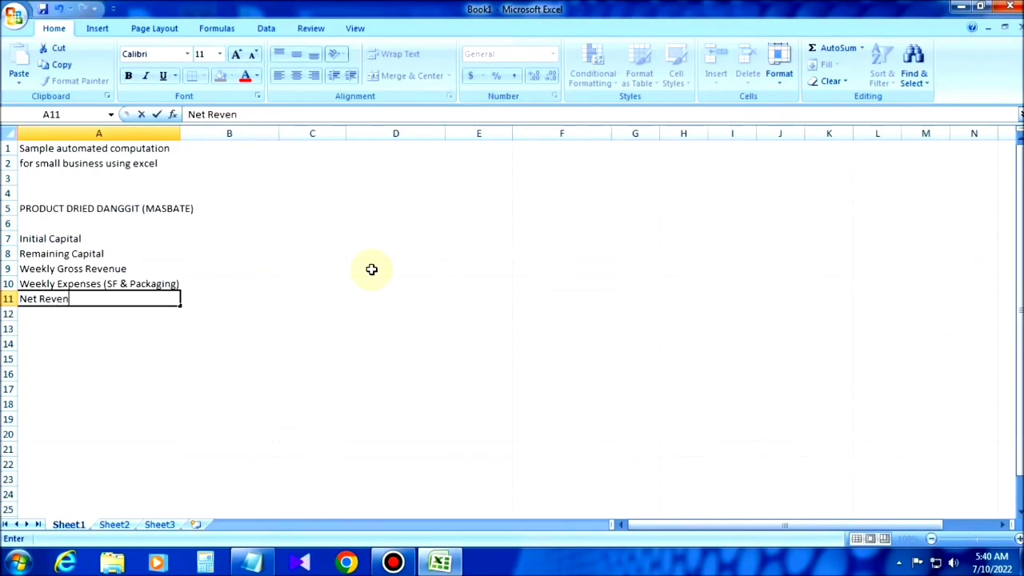
type("ue (")
type("Wee")
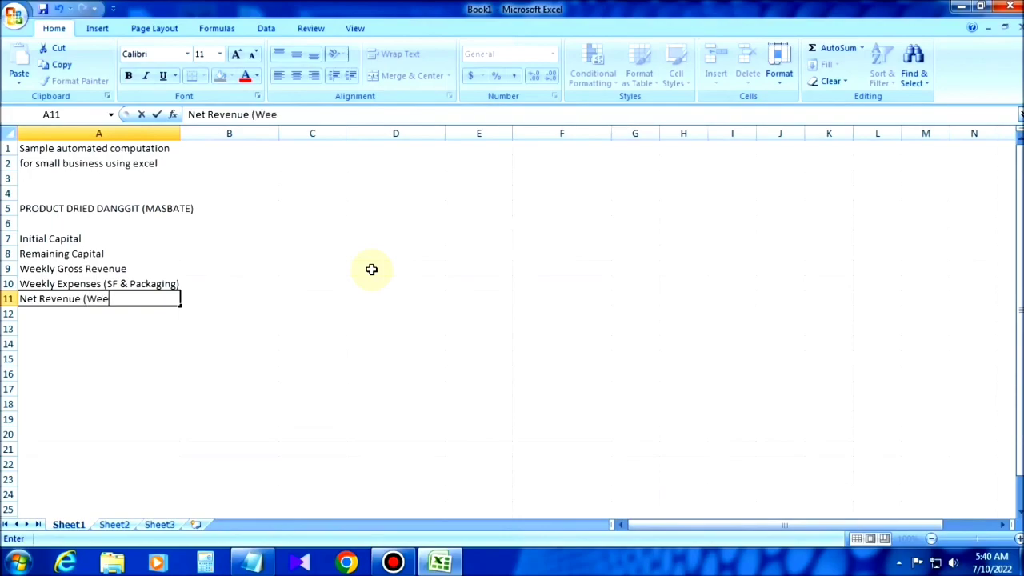
type("k)")
key("Return")
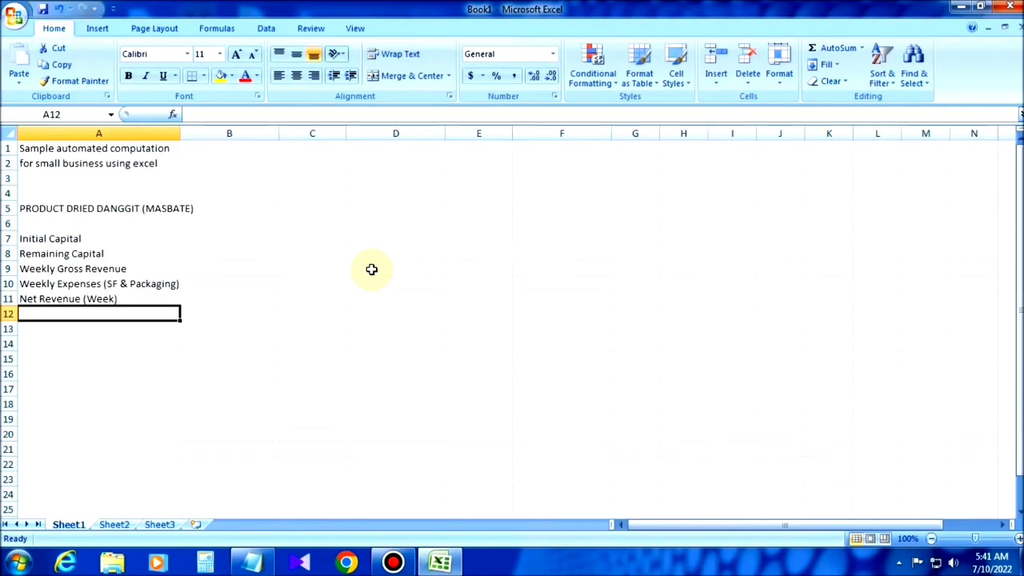
type("Pac")
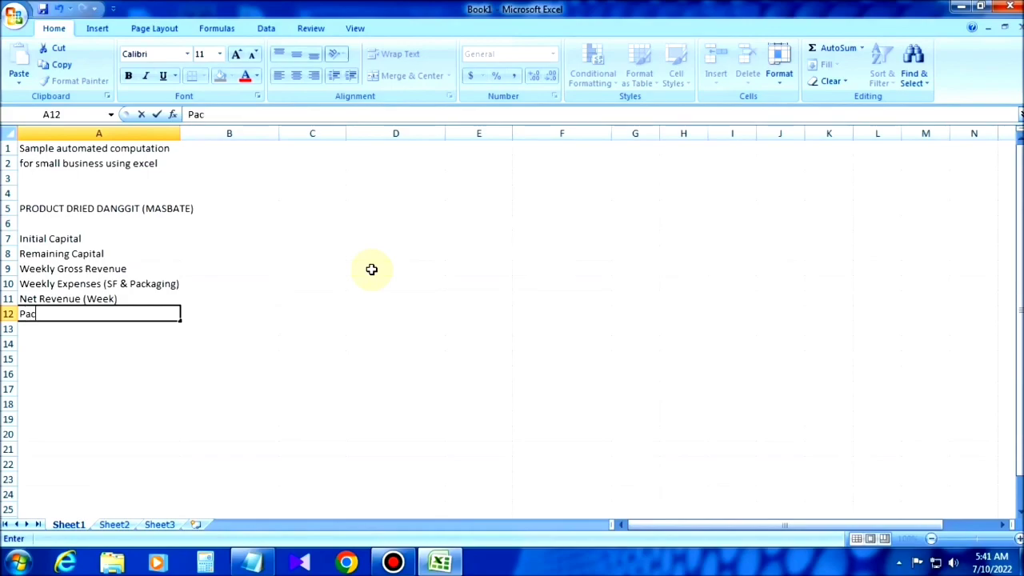
type("kaging ")
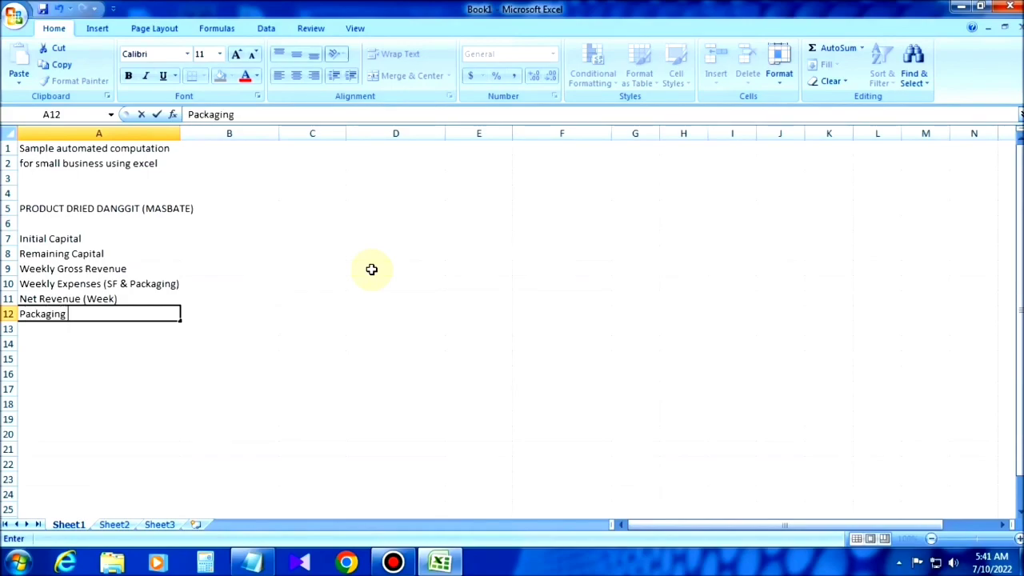
type("Cost ")
type("(w")
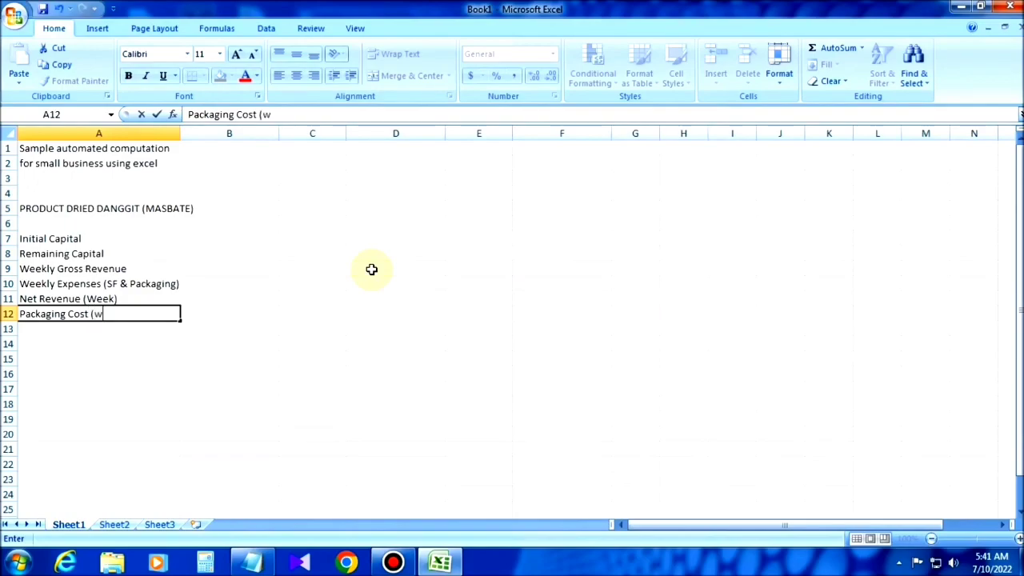
type("eek)")
key("Return")
type("No")
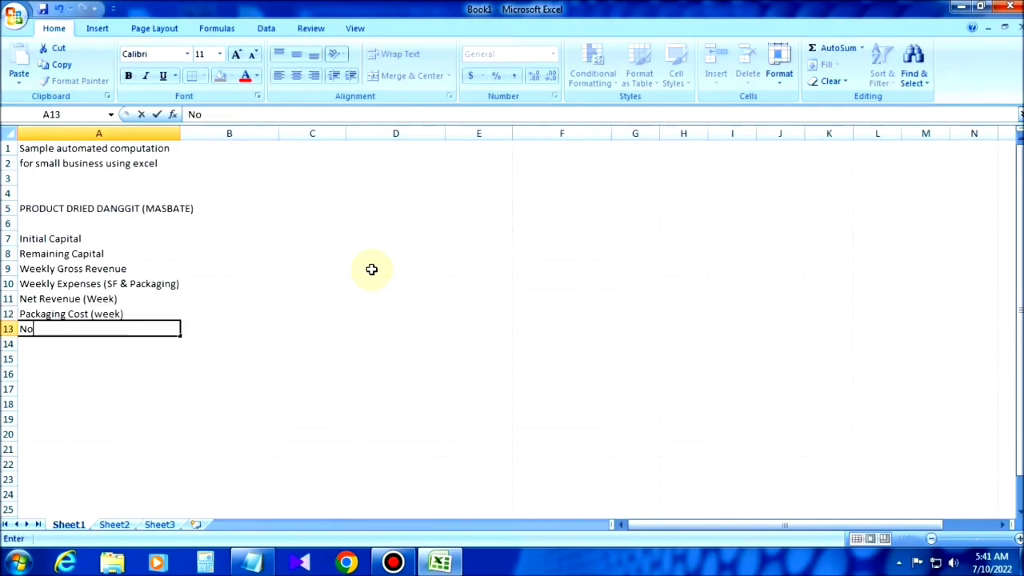
type(". of")
type(" Pa")
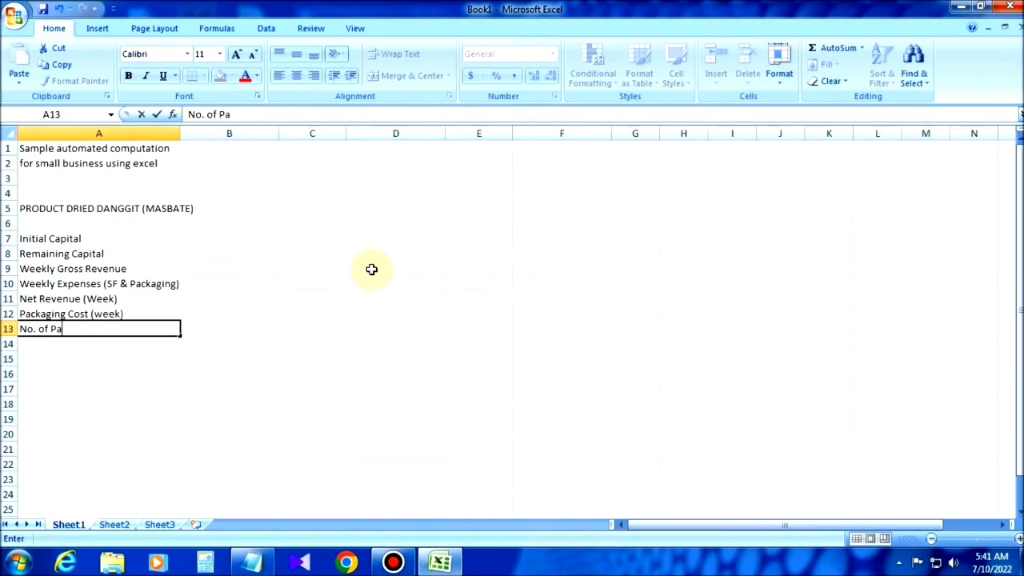
type("ckaging")
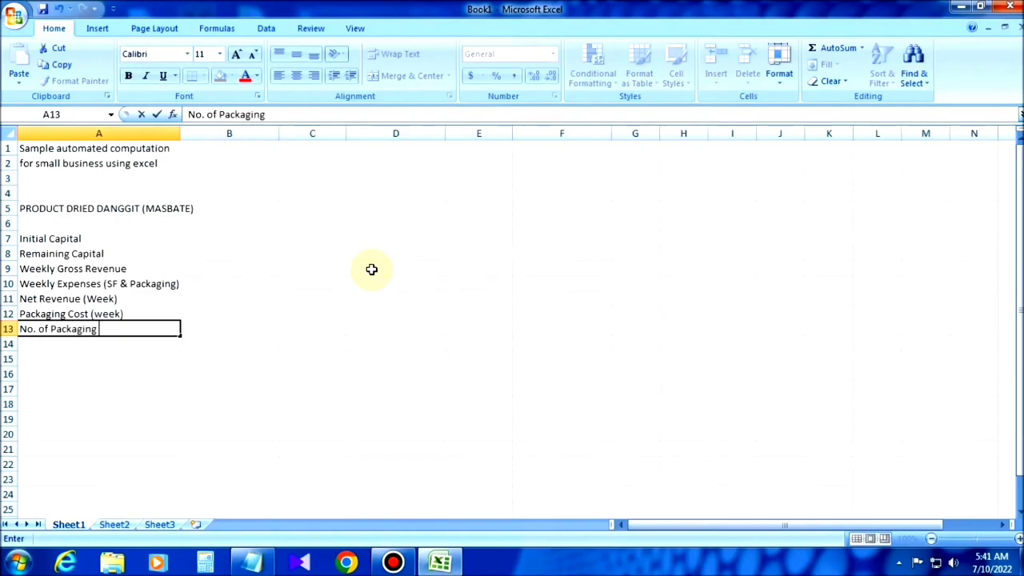
type(" Used")
type(" (w")
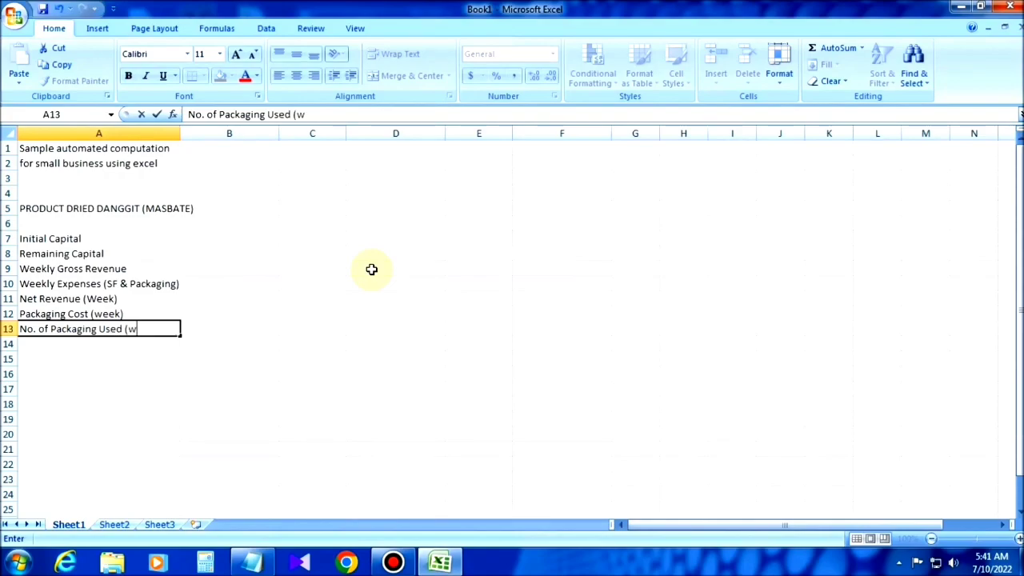
type("eek)")
Type 'Resell Price per 100 Grams' in A15 and 'Retail Price per 100 Grams' in A16
key("Return")
key("Return")
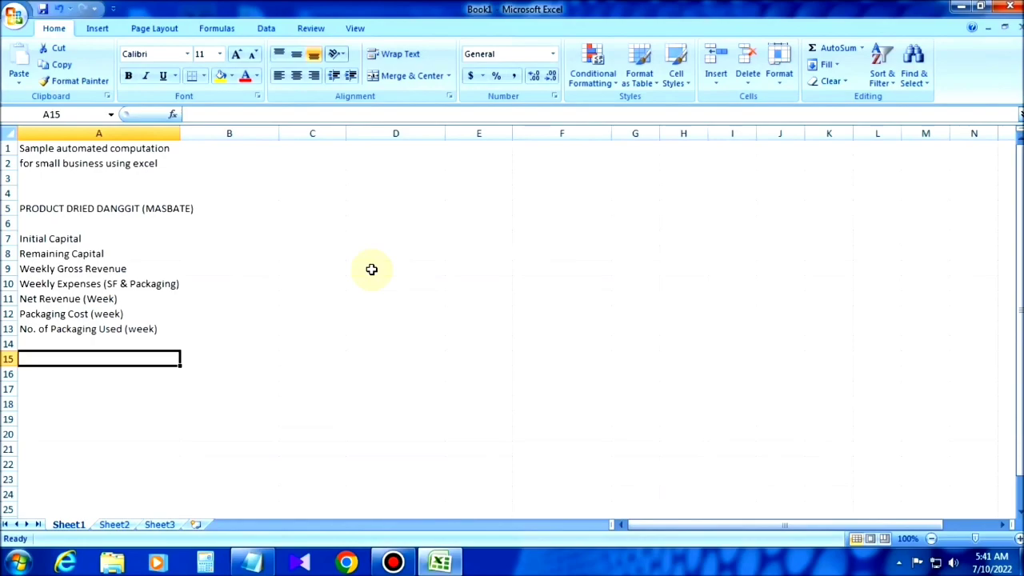
type("Re")
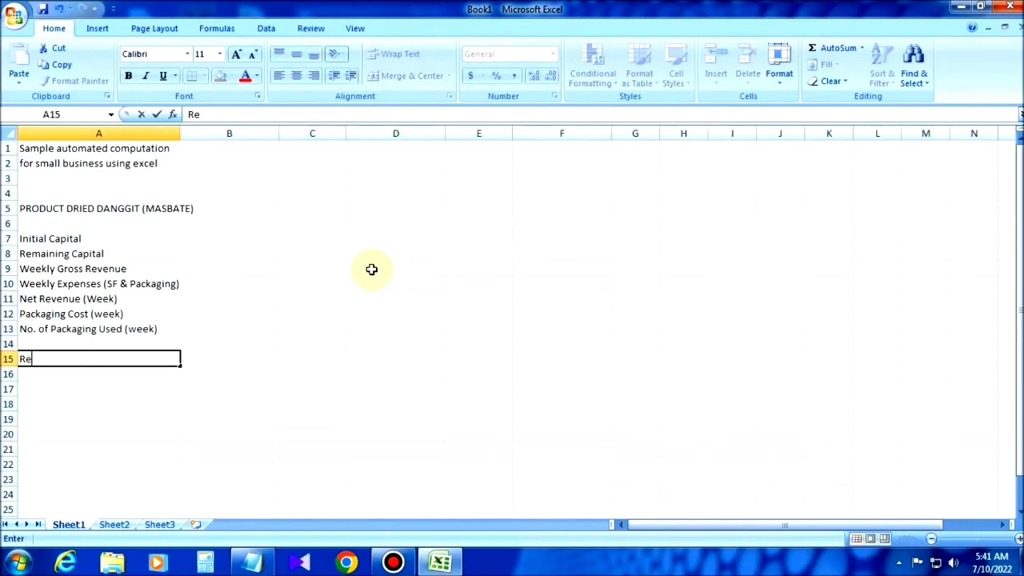
type("sell Pr")
type("ice")
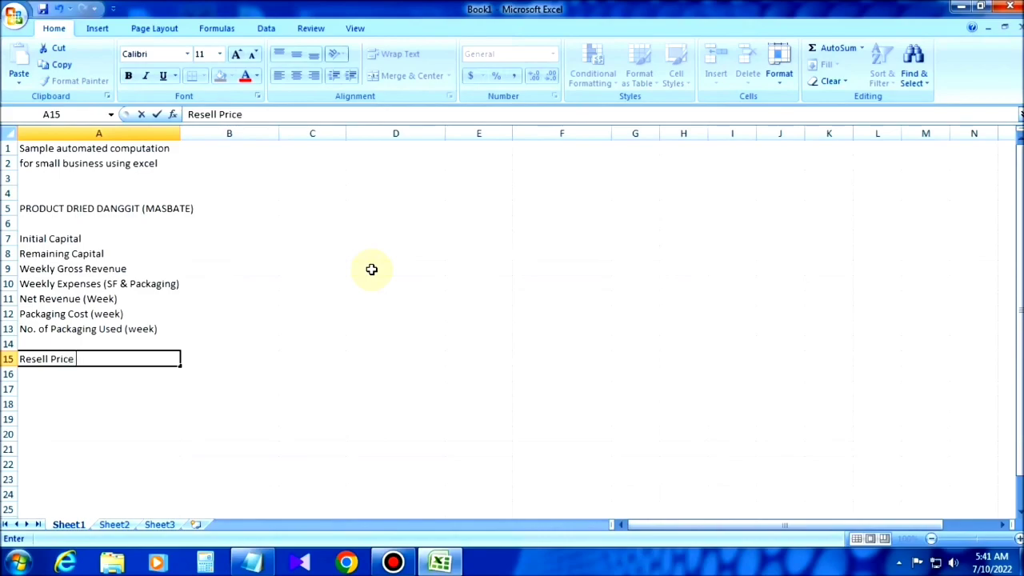
type(" per 100 ")
type("Grams")
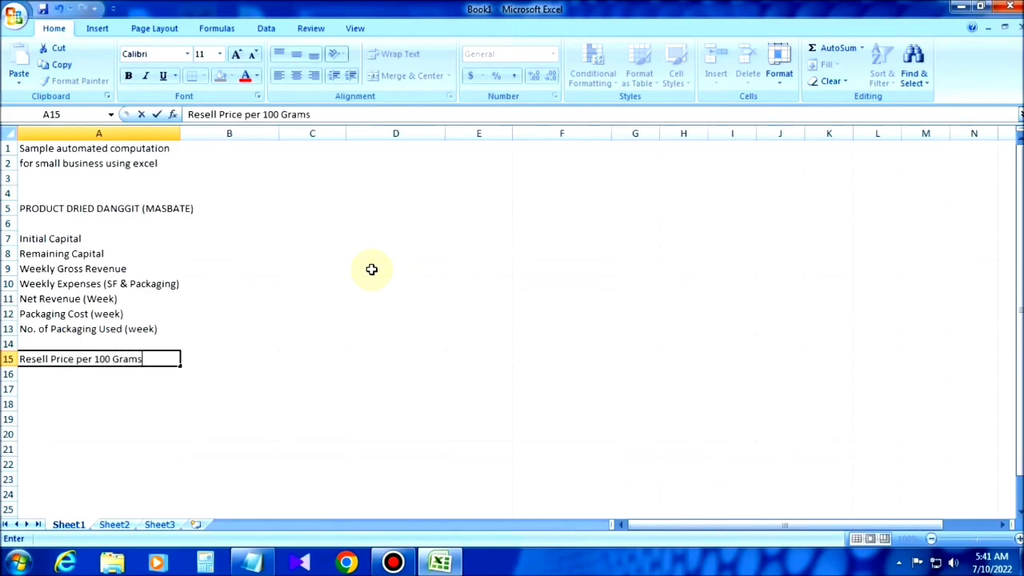
key("Return")
type("Re")
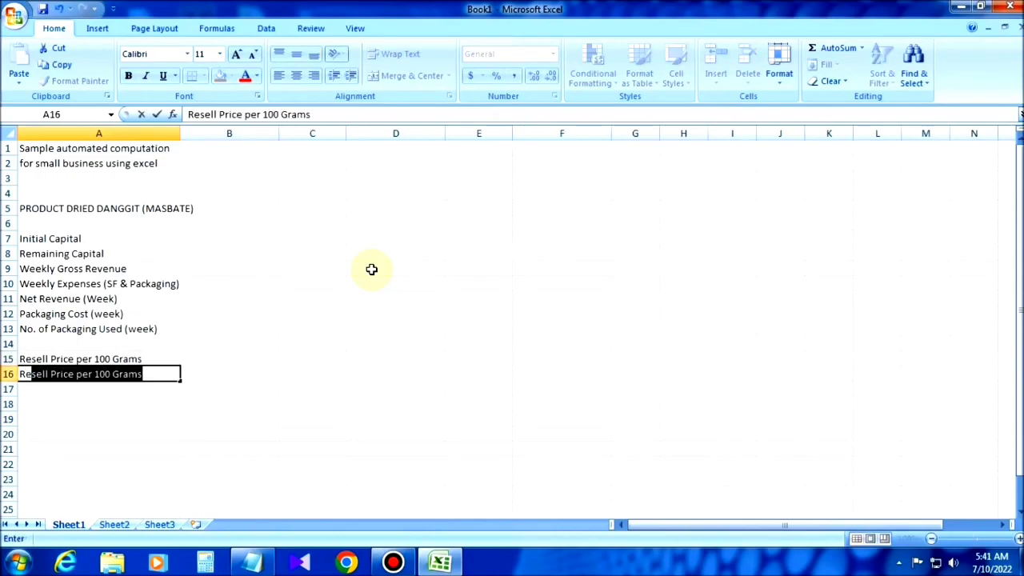
type("tail P")
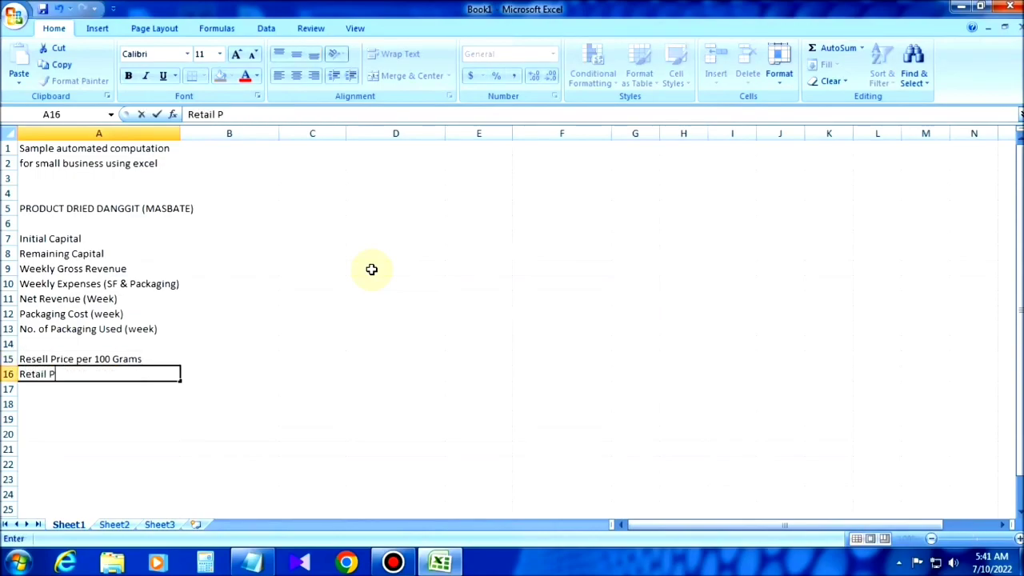
type("rice ")
type("per 10")
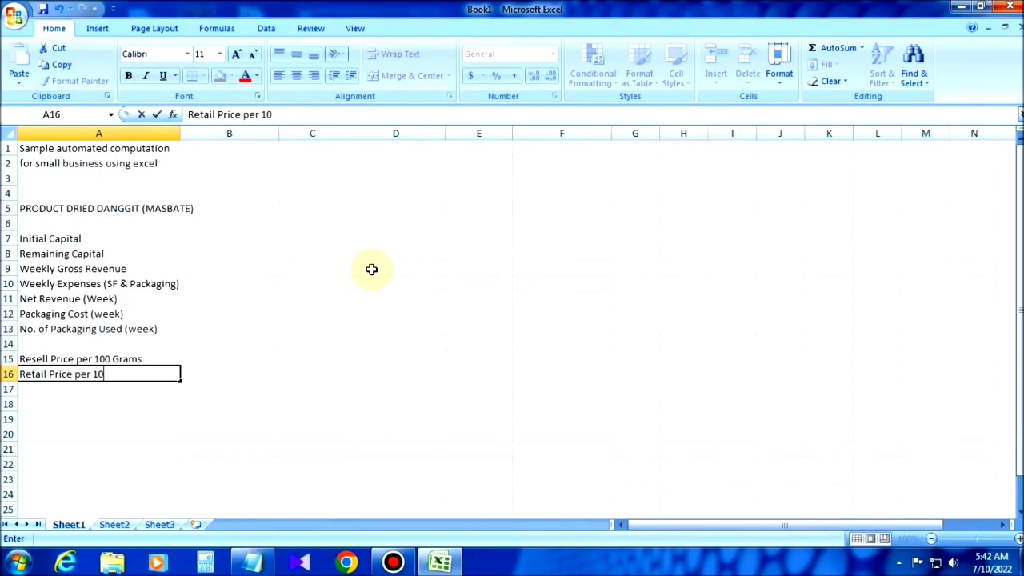
type("0 Gram")
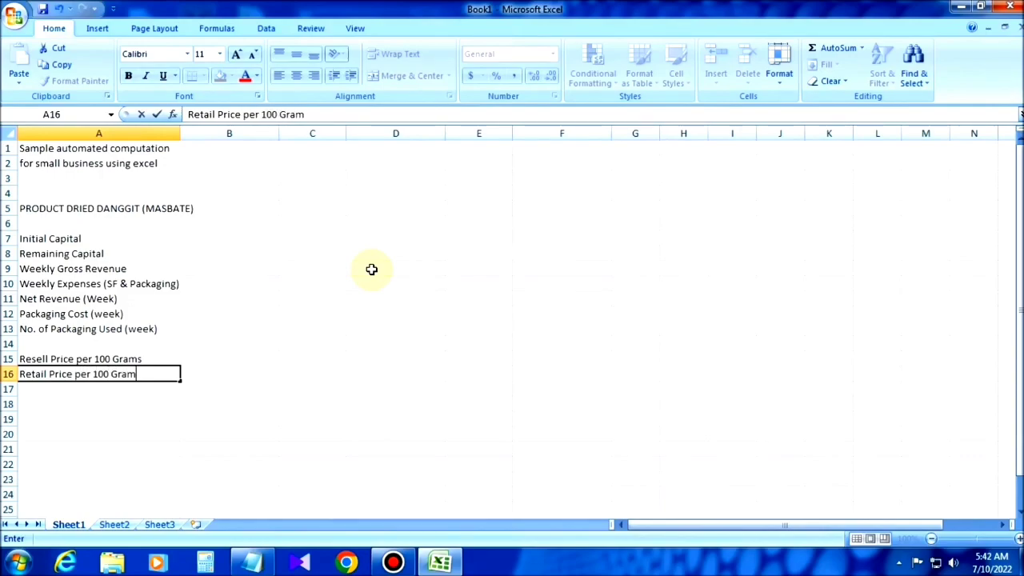
type("s")
key("Up")
key("Right")
key("Right")
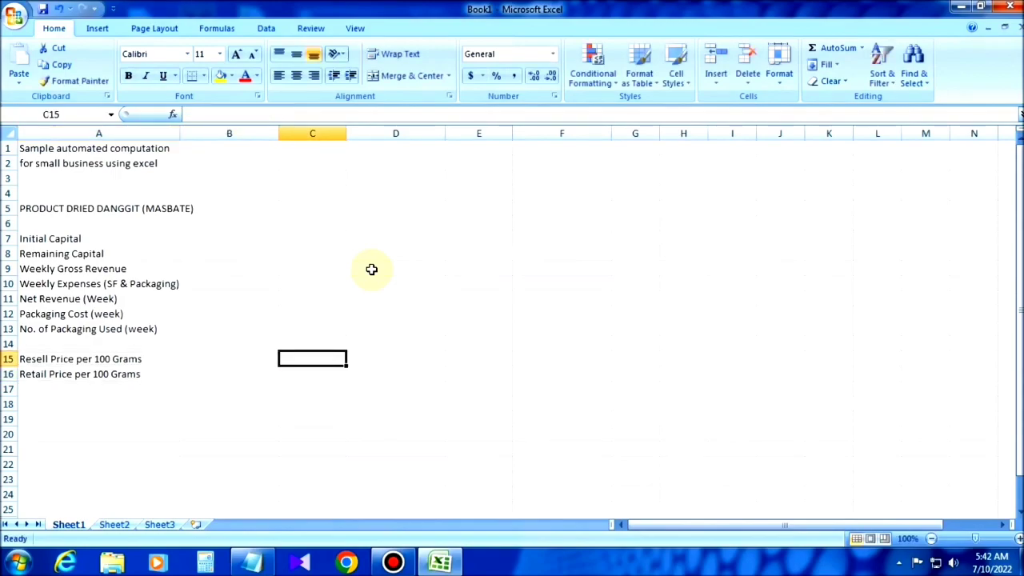
Enter the label 'Packaging Cost per 100 Grams' in D15
key("Right")
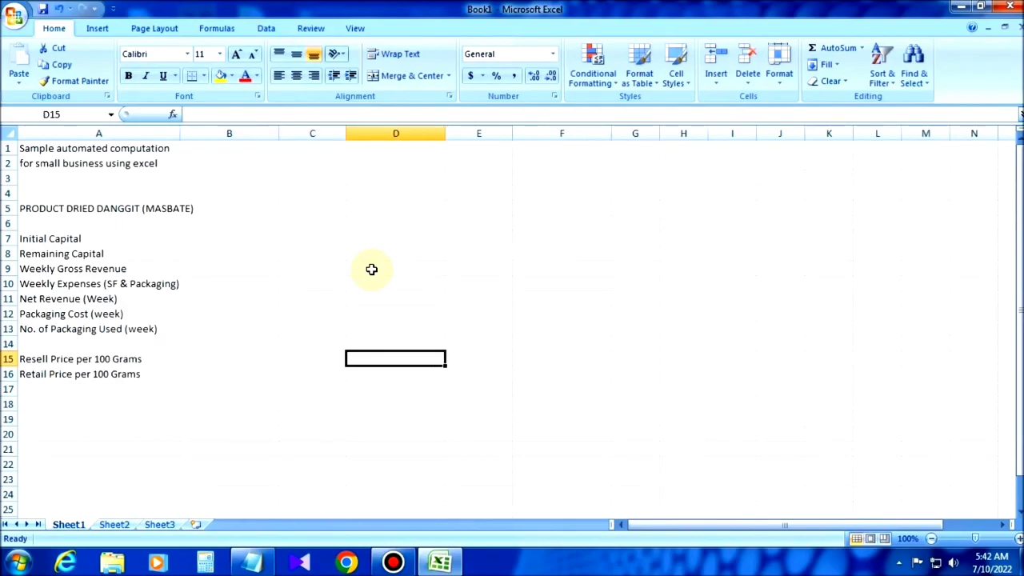
type("Packagi")
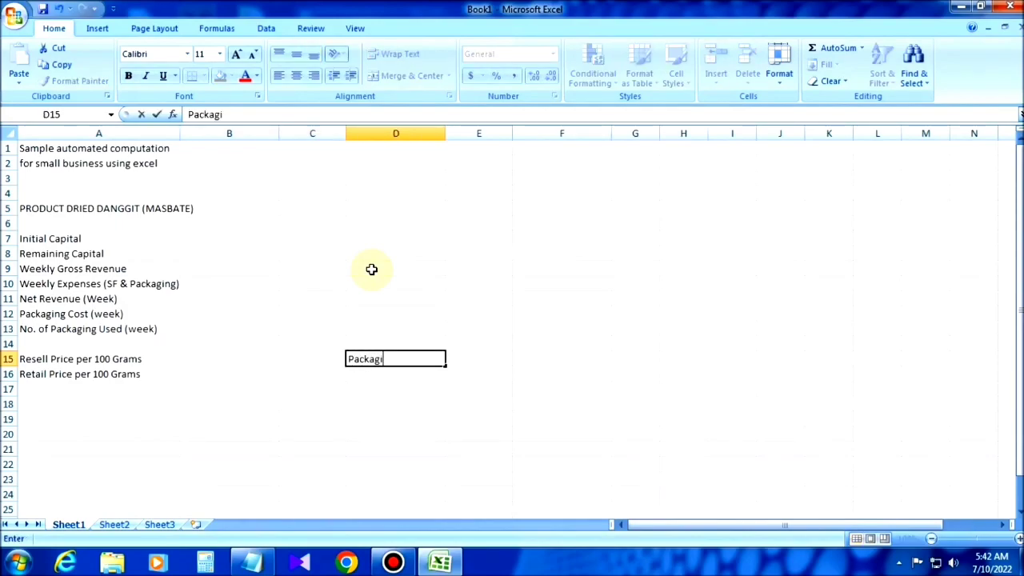
type("ng ")
type("Co")
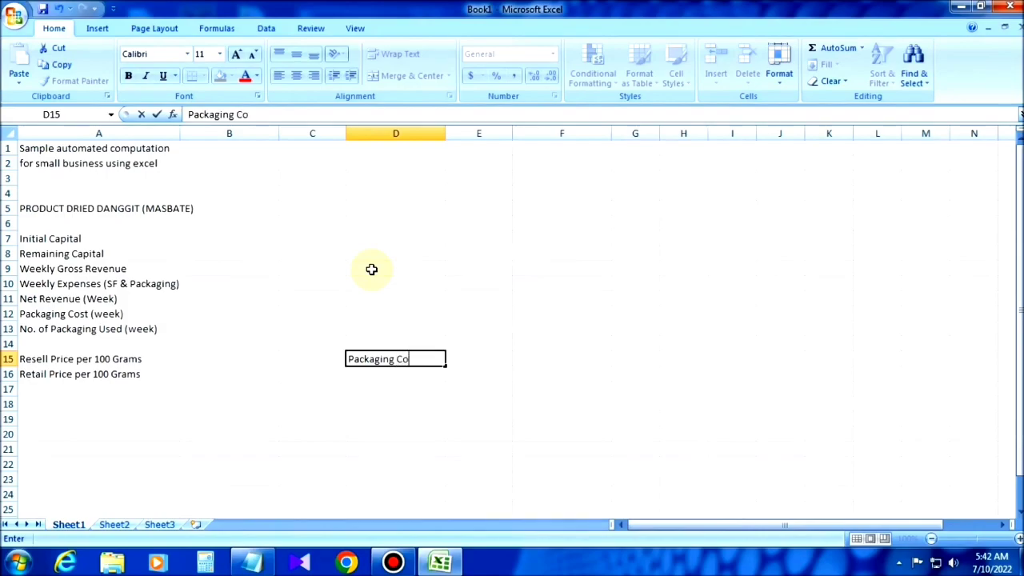
type("st")
type(" per 100 ")
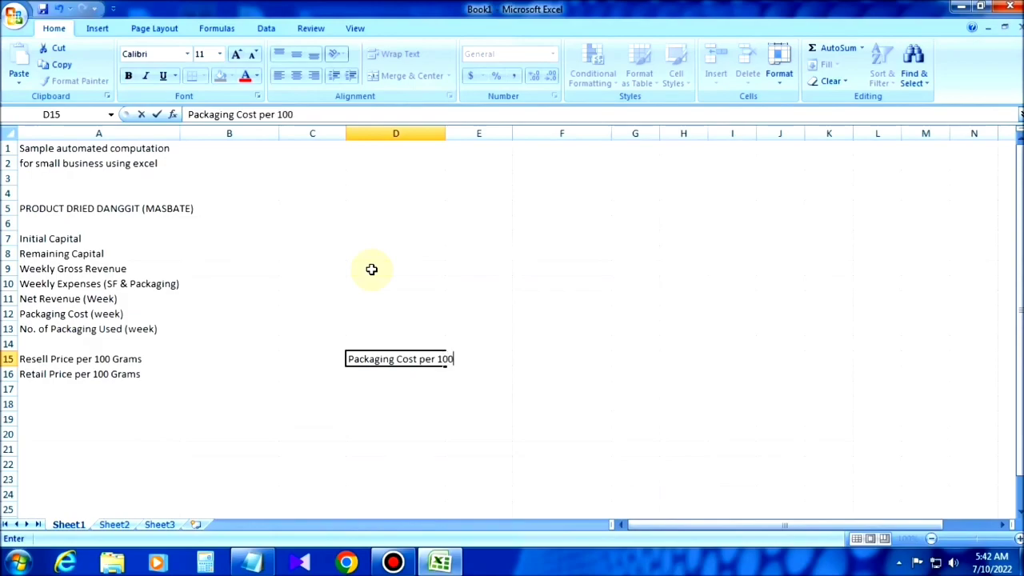
type("Gra")
type("ms")
key("Right")
key("Up")
key("Up")
key("Up")
key("Up")
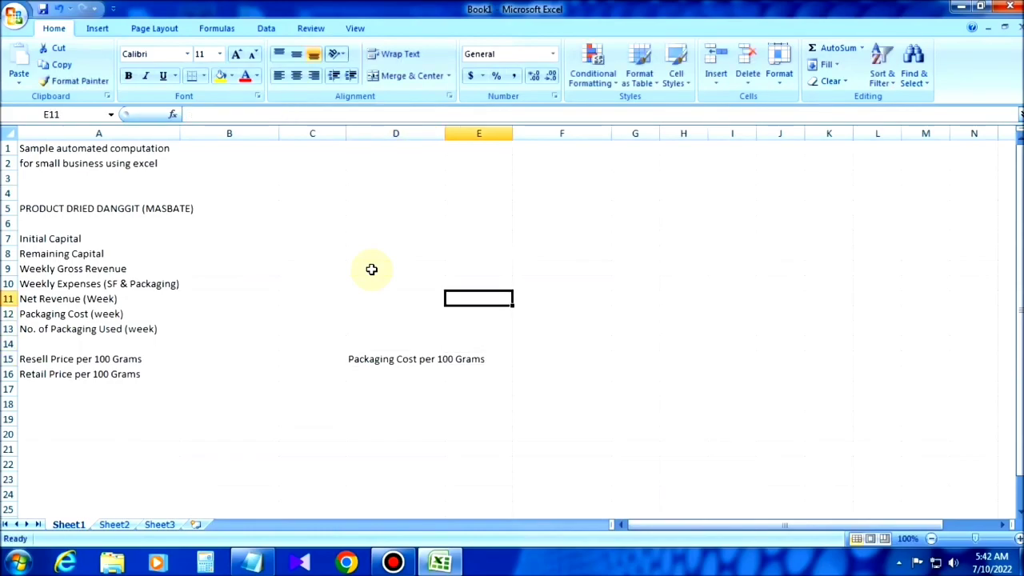
key("Up")
key("Up")
key("Up")
key("Up")
key("Up")
key("Up")
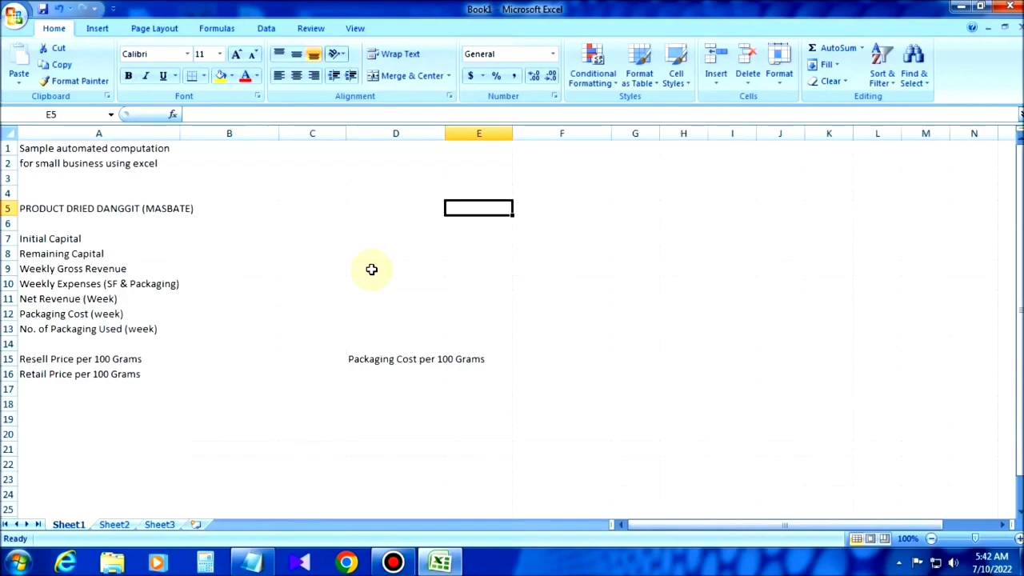
Add the heading 'Breakdown of Initial Investment' in D2 and '10 kilos Dried Danggit Masbate' in D3
key("Up")
key("Left")
key("Up")
key("Up")
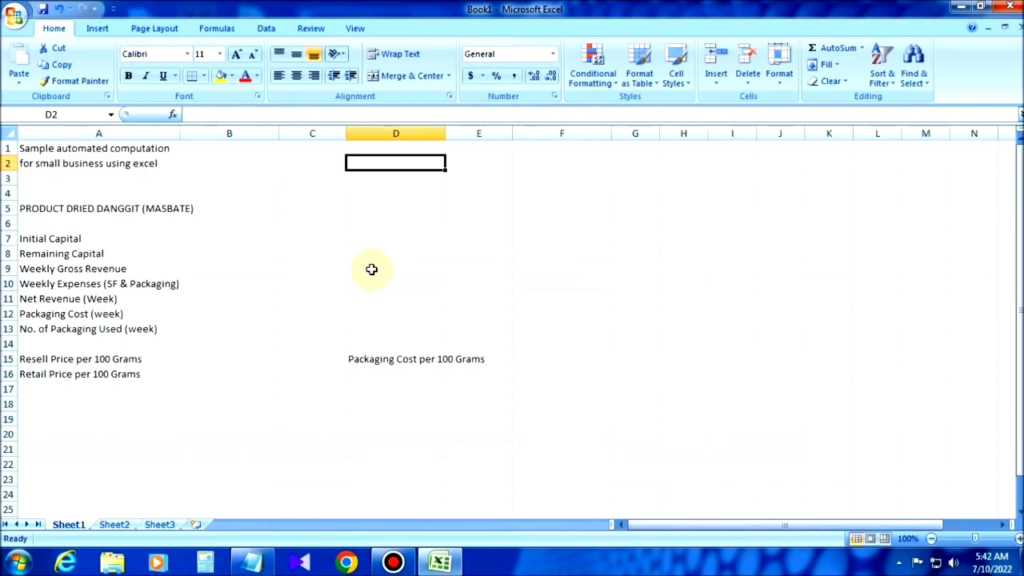
type("Break")
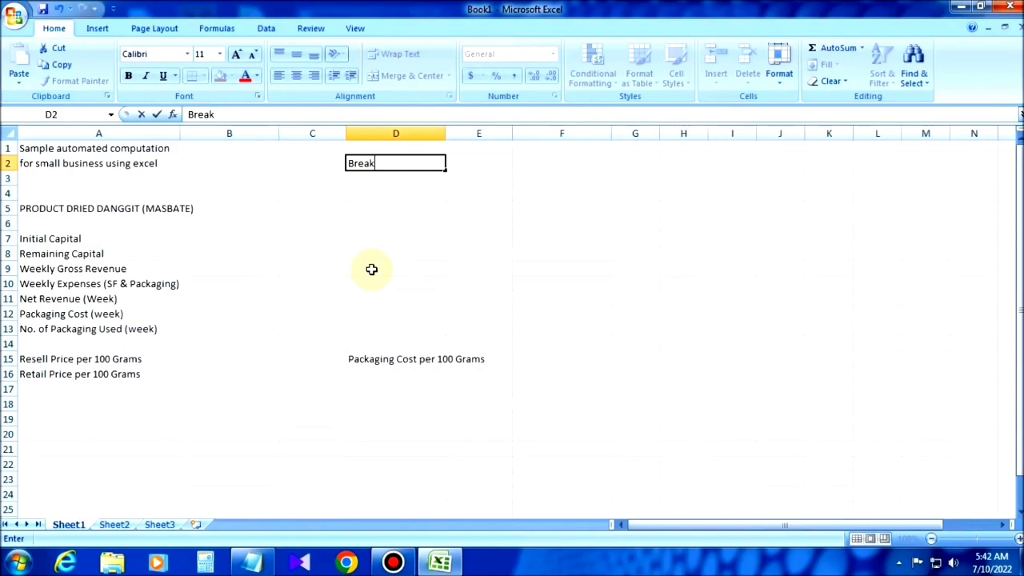
type("dow")
type("n of ")
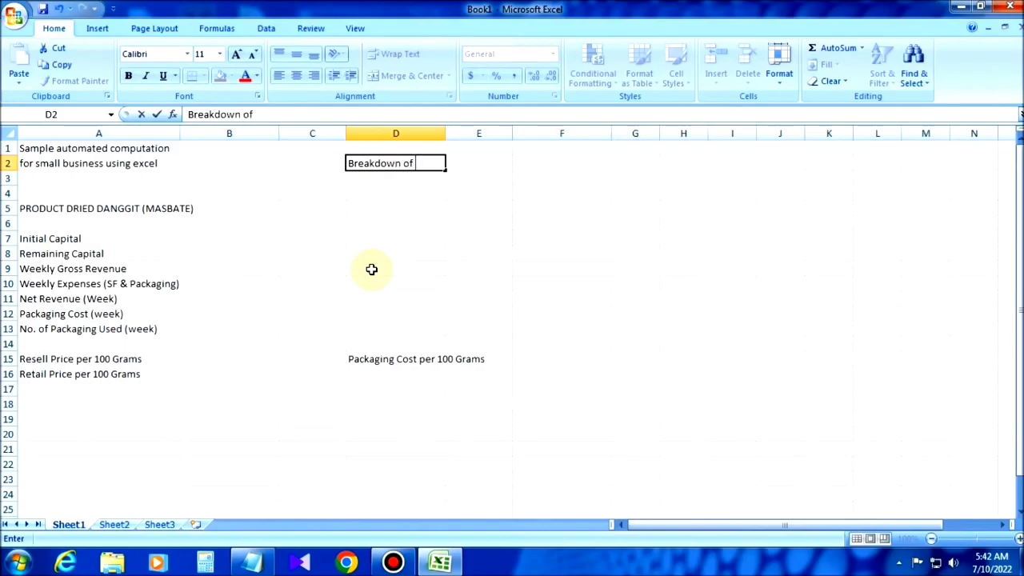
type("Initia")
type("l Inves")
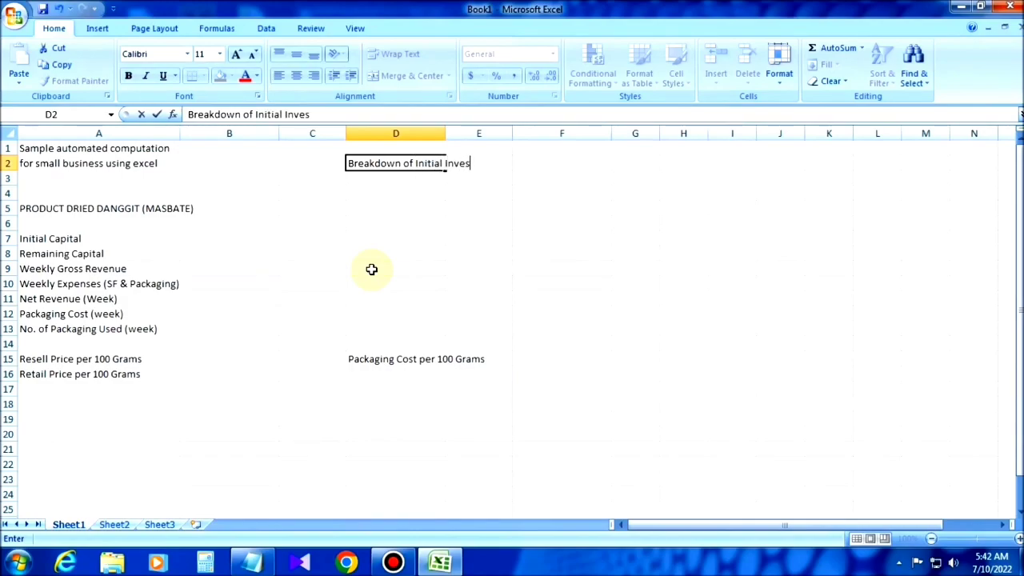
type("tment")
key("Return")
type("10")
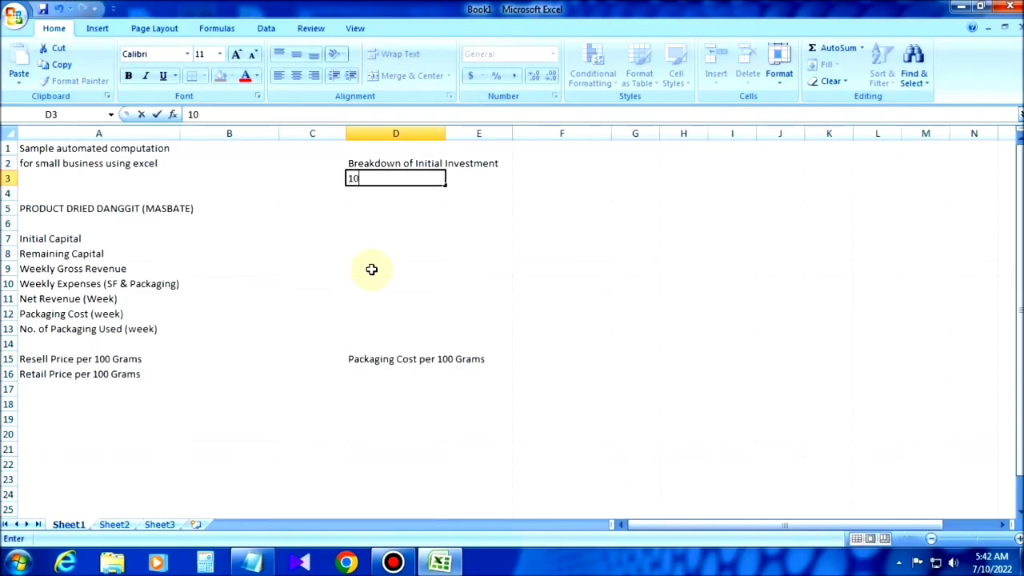
type(" kilo")
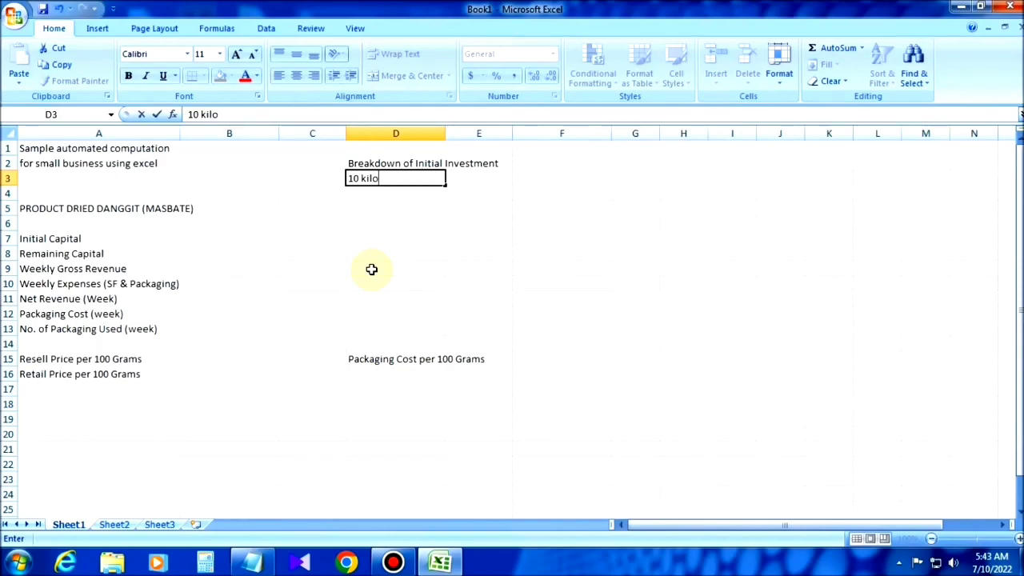
type("s ")
type("Drie")
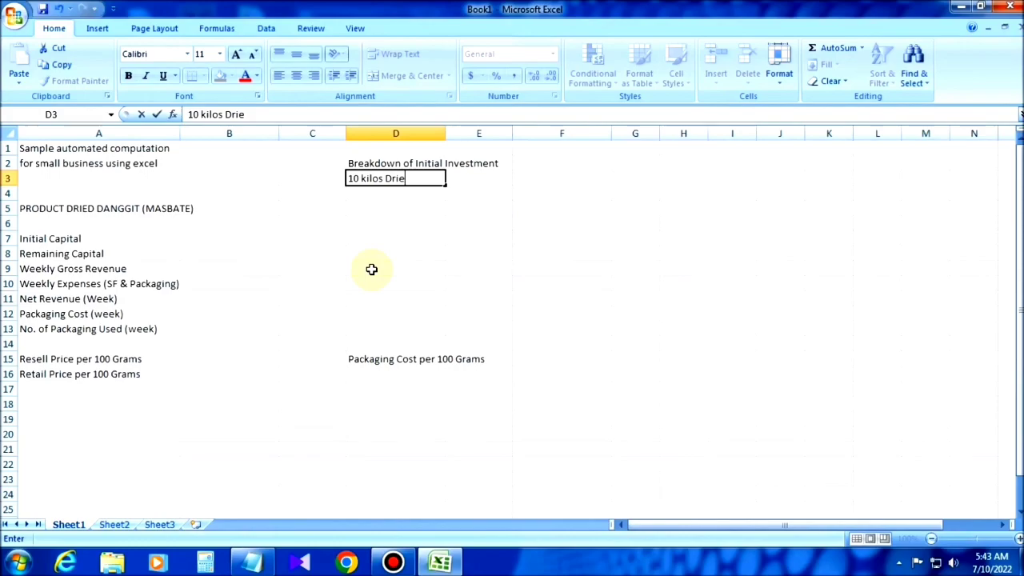
type("d ")
type("Dangg")
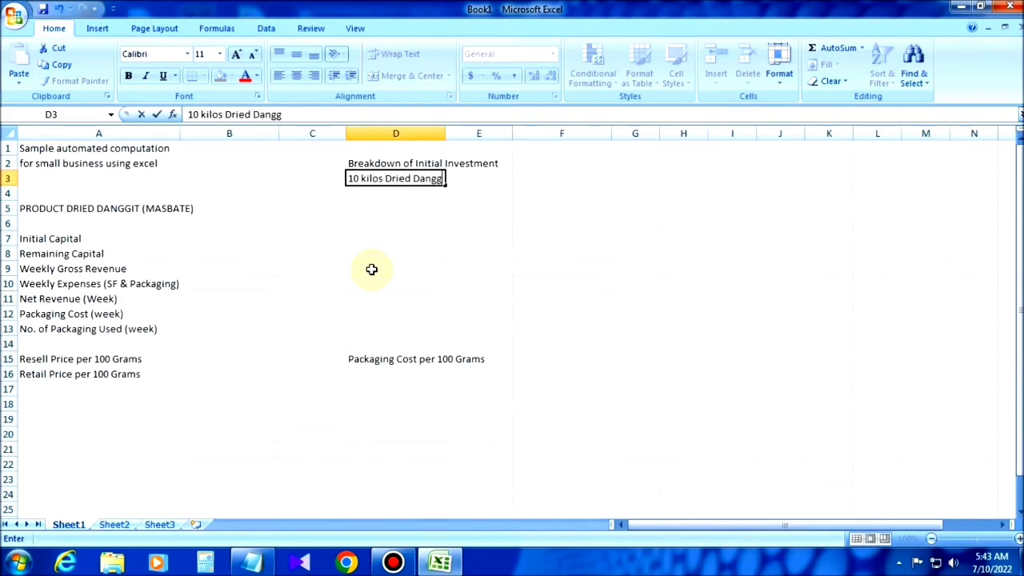
type("it")
type(" Maa")
key("BackSpace")
type("sba")
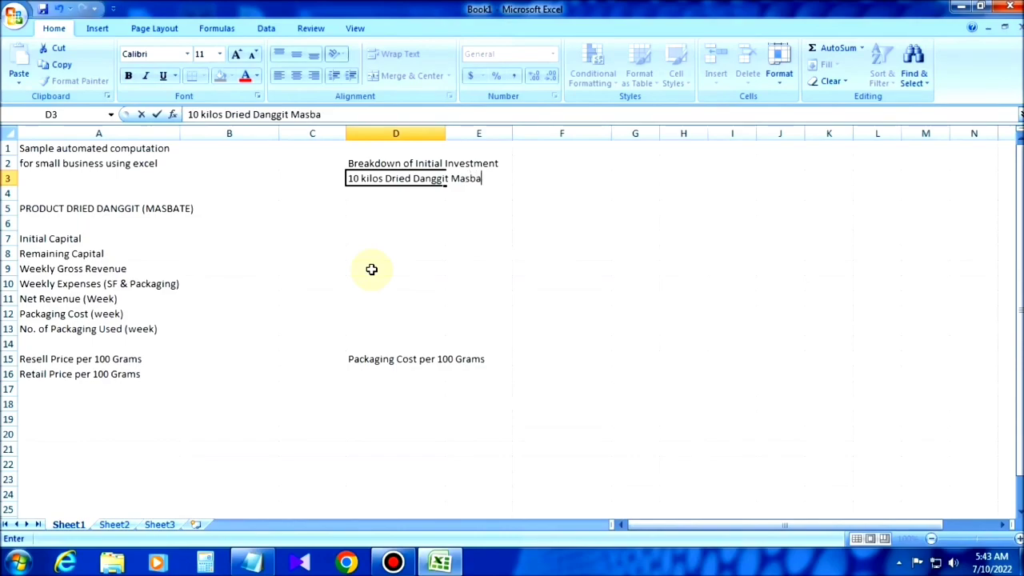
type("te")
key("Return")
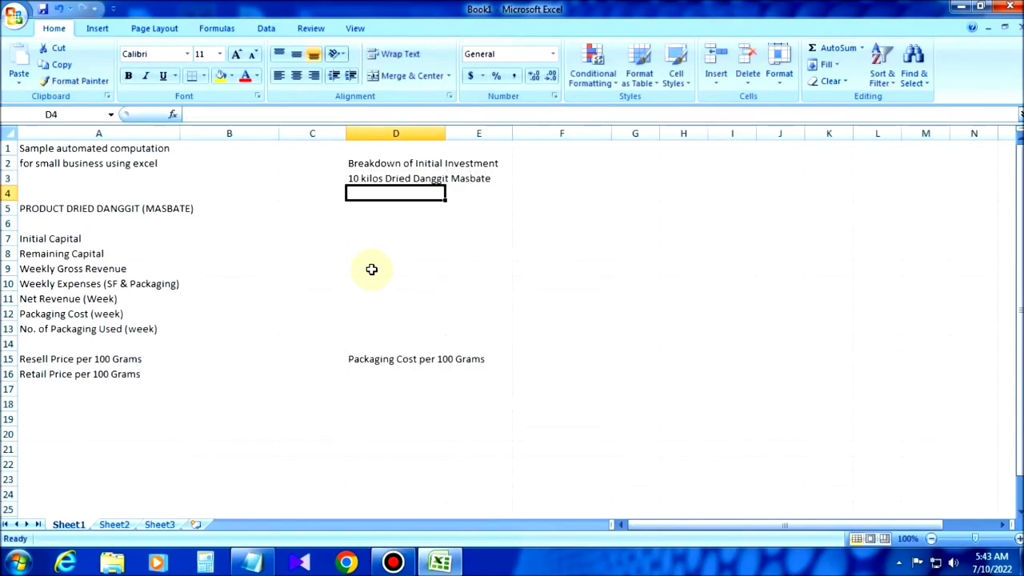
List Transportation Cost, Packaging Cost and Vaccum Sealer Machine in D4:D6
type("T")
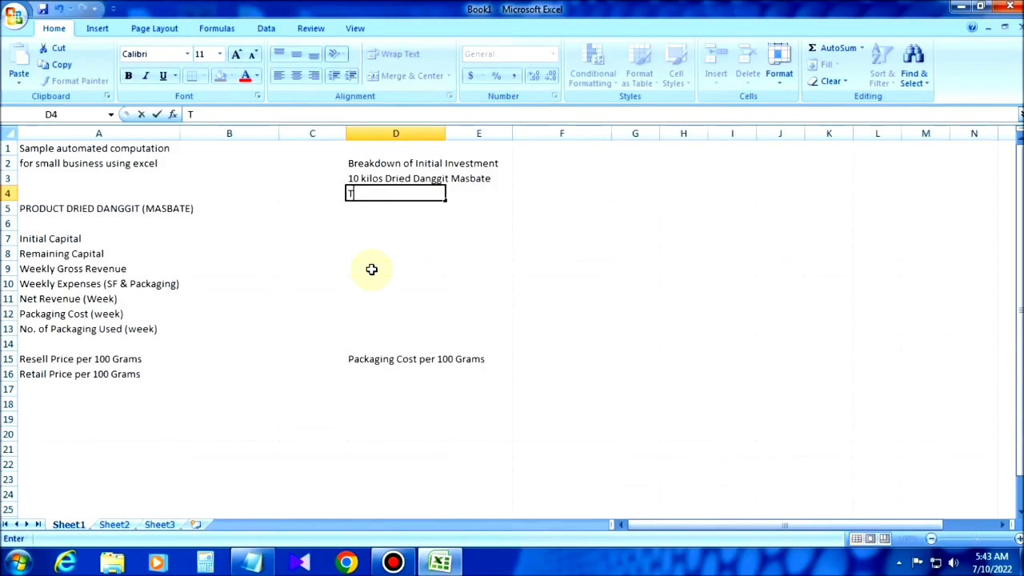
type("ransport")
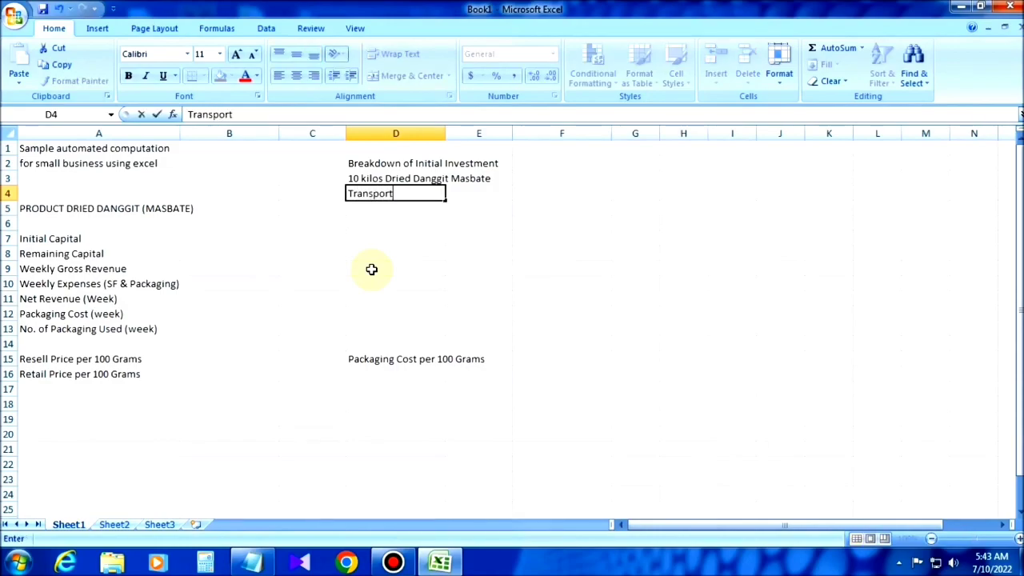
type("ation C")
type("ost")
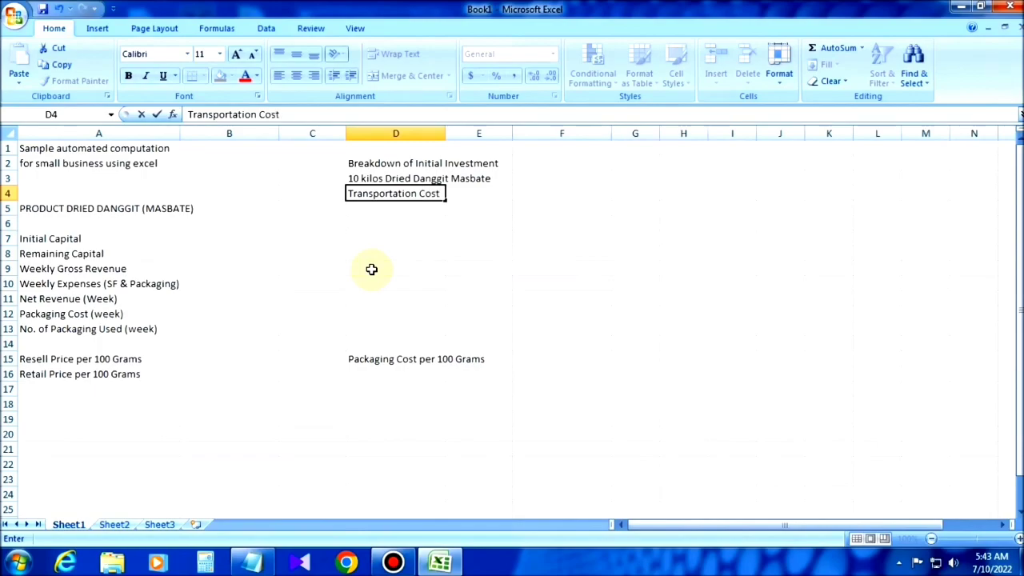
key("Return")
type("P")
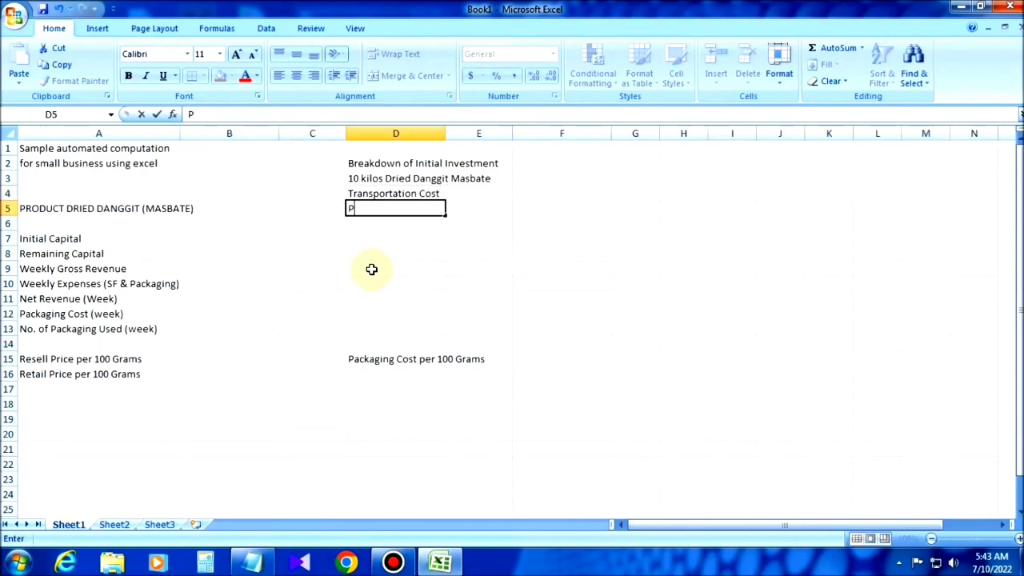
type("acka")
type("ging")
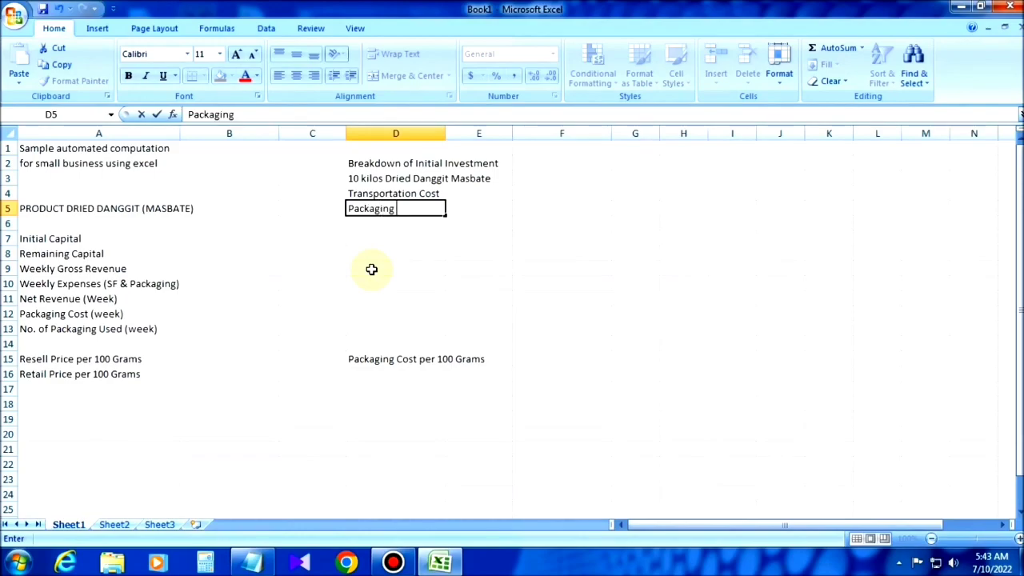
type(" Co")
type("st")
key("Return")
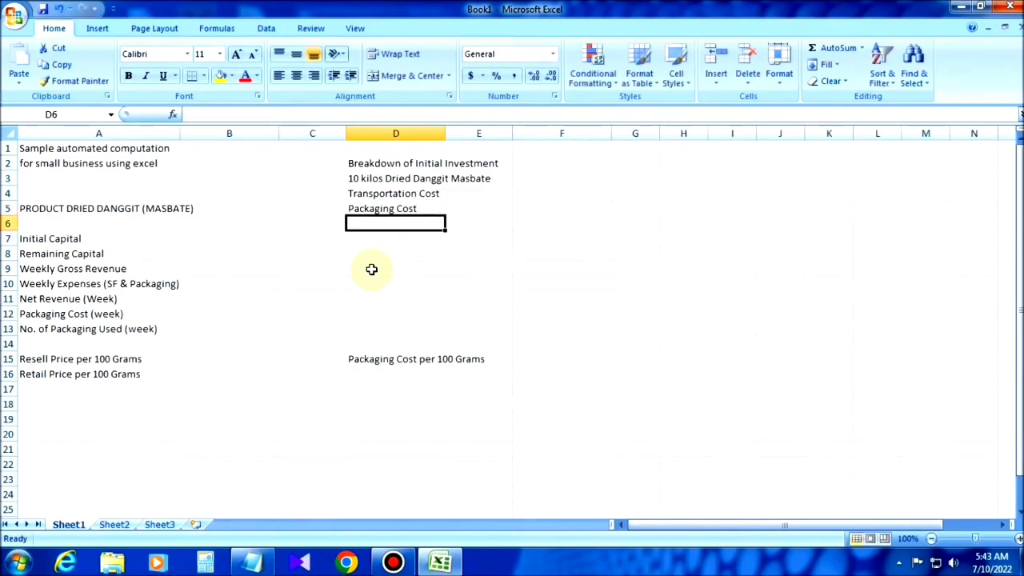
type("V")
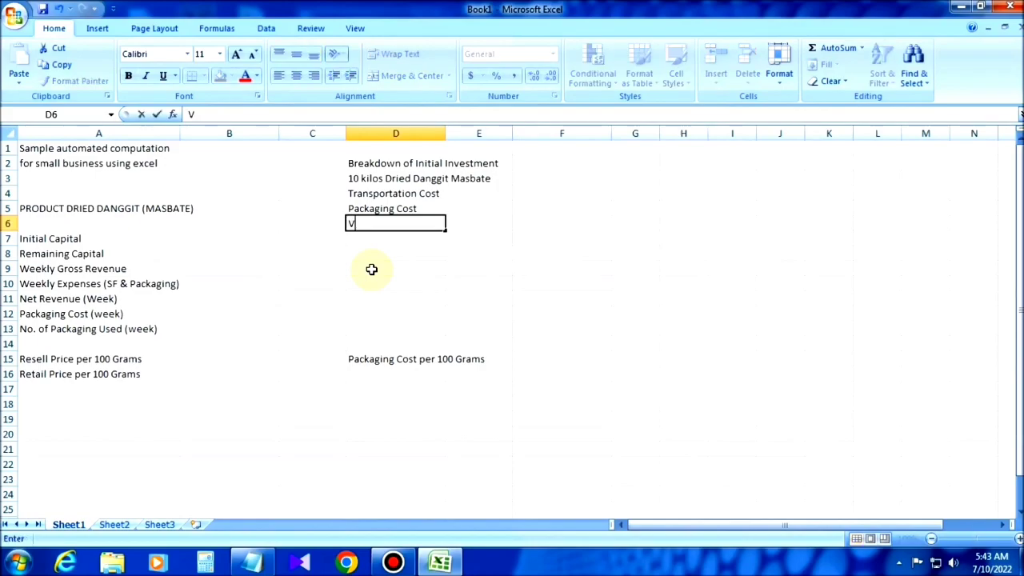
type("accum ")
type("Se")
type("aler M")
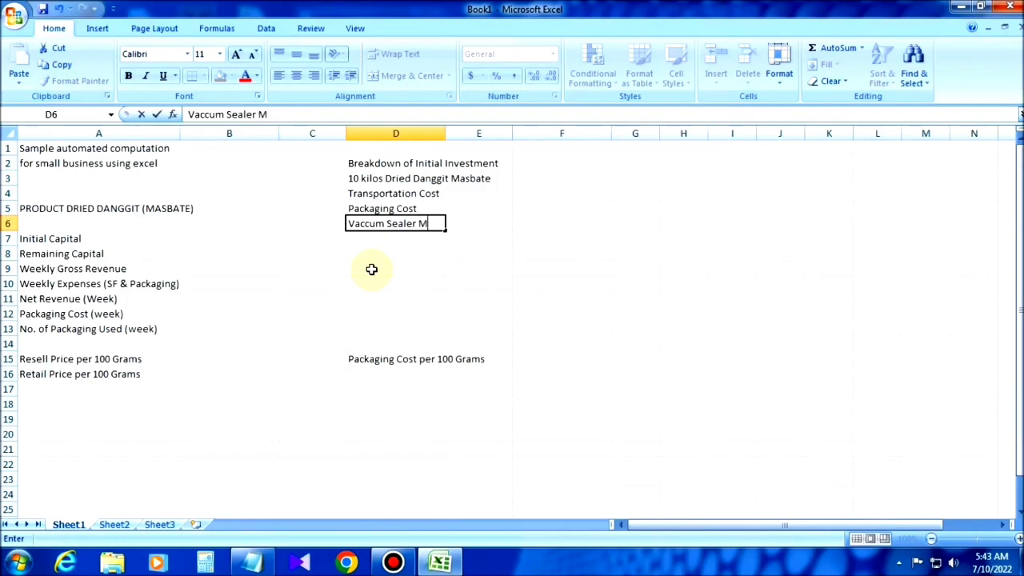
type("achine")
key("Return")
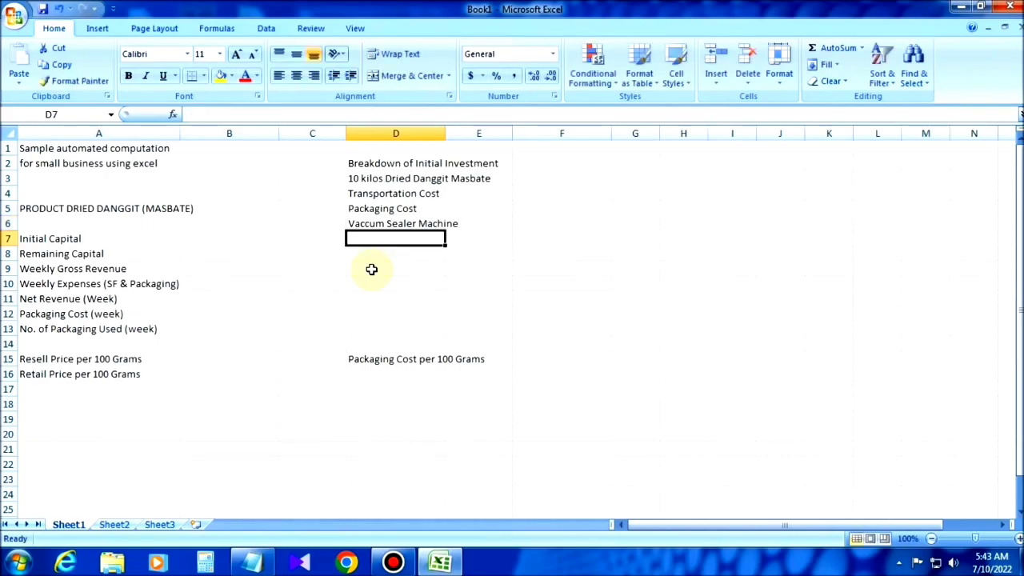
Add Label, Storage Bin, Advertisement (Facebook) and Total Initial Investment in D7:D10
type("Labe")
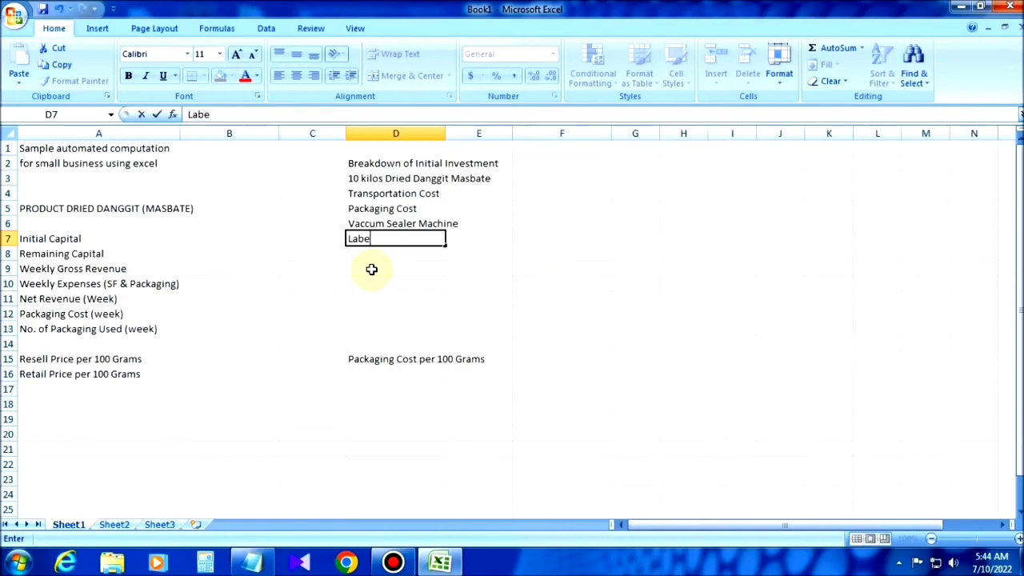
type("l")
key("Return")
type("St")
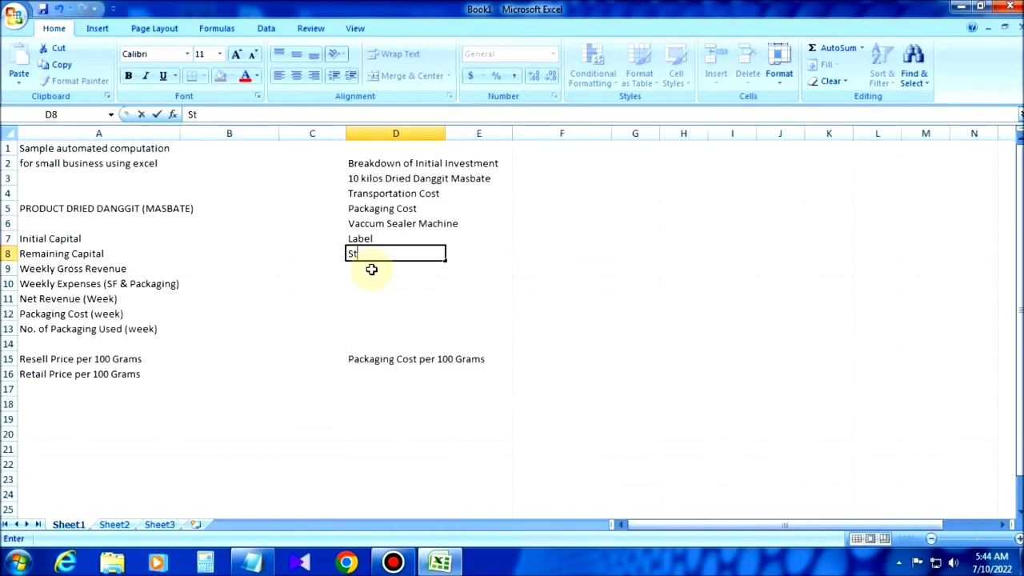
type("orage Bi")
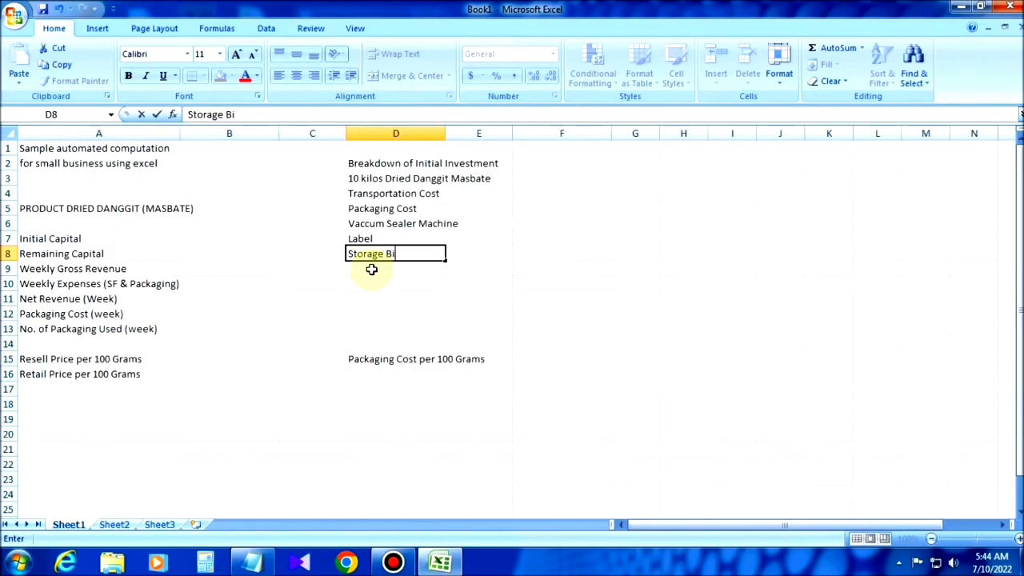
type("n")
key("Return")
type("Ad")
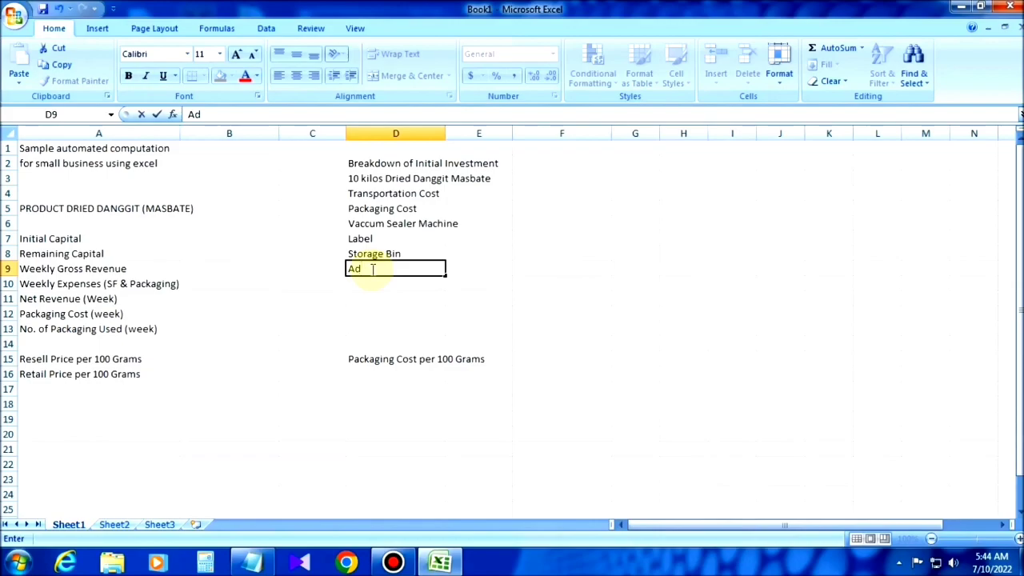
type("vertis")
type("ement (F")
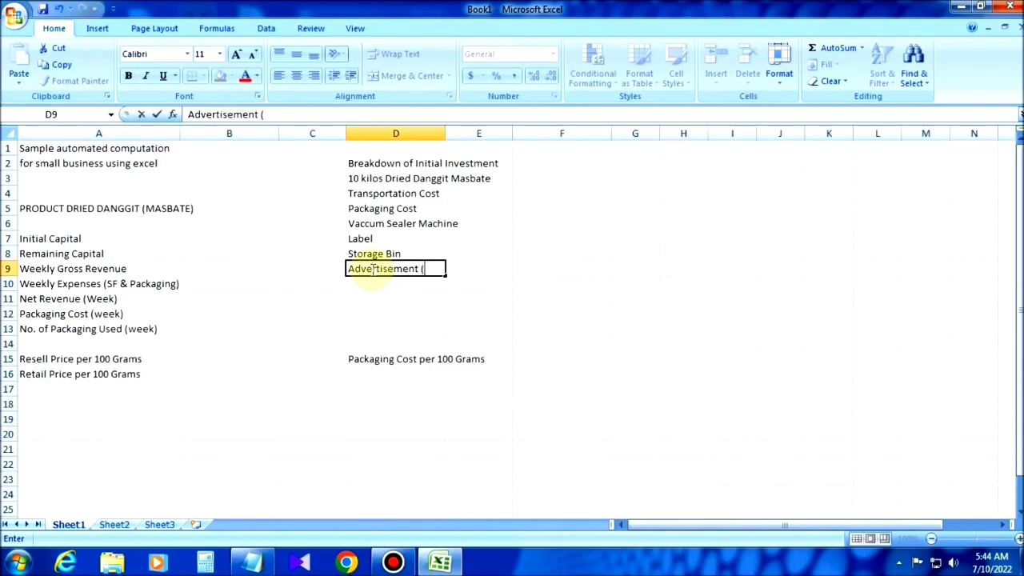
type("aceboo")
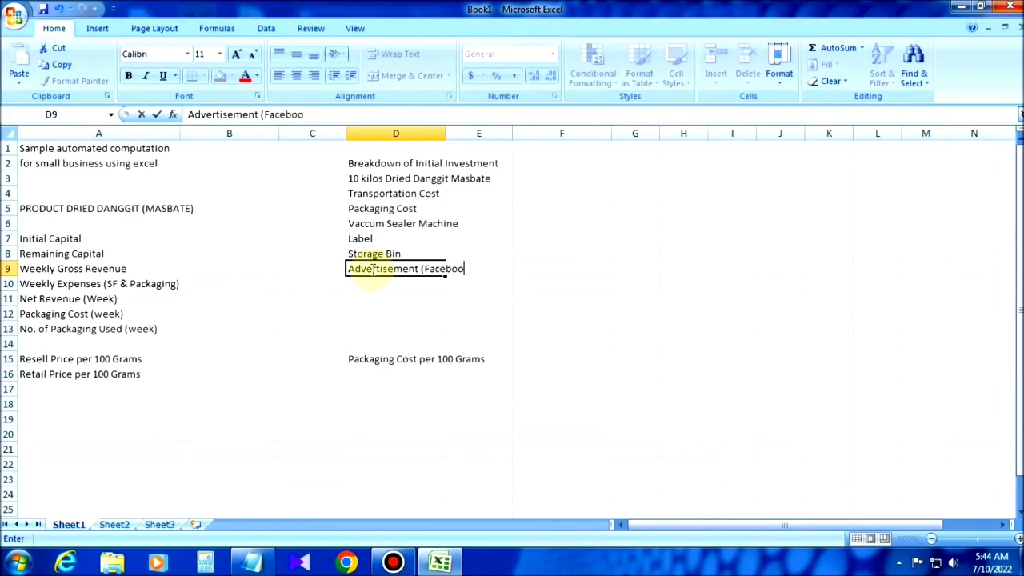
type("k")
key("Return")
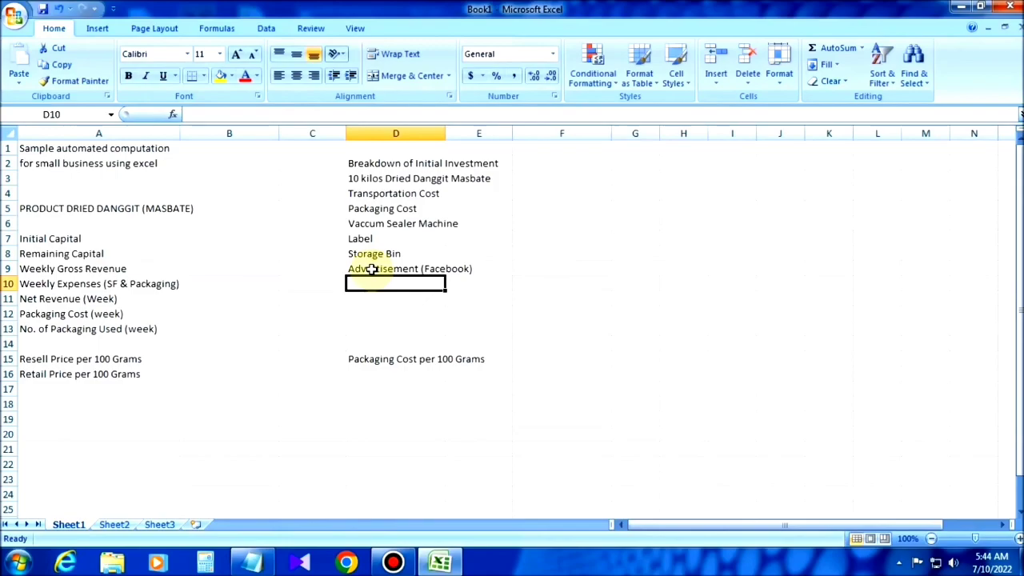
type("Total ")
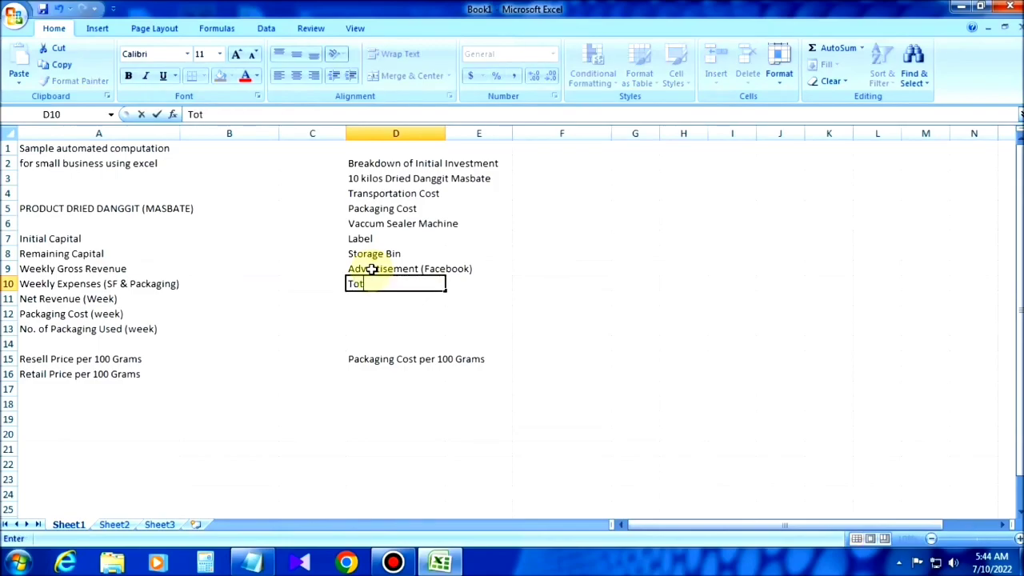
type("Ini")
type("tial I")
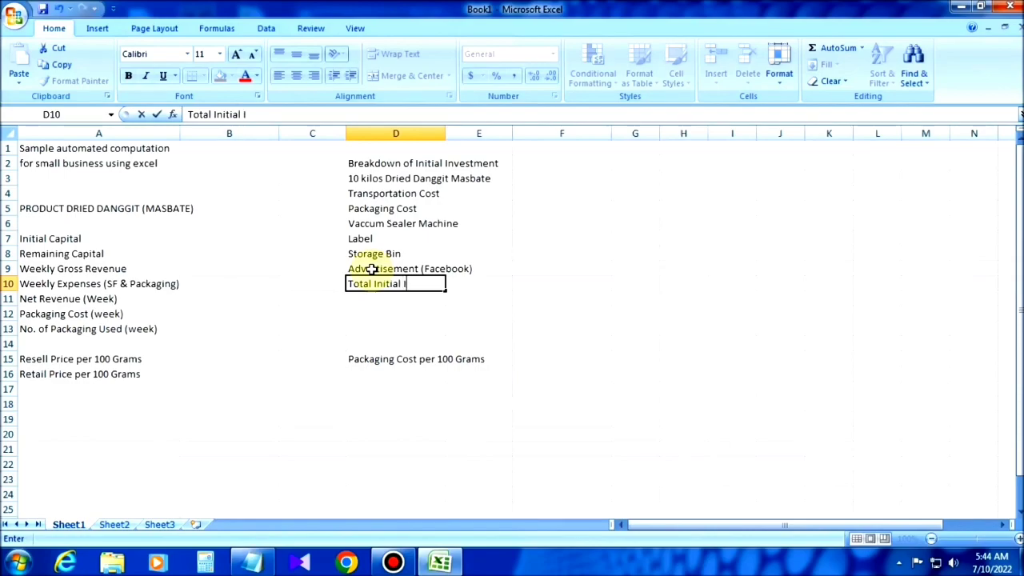
type("nvest")
type("ment")
Format B7:B16 as Accounting with the PHP currency symbol
left_click(229, 238)
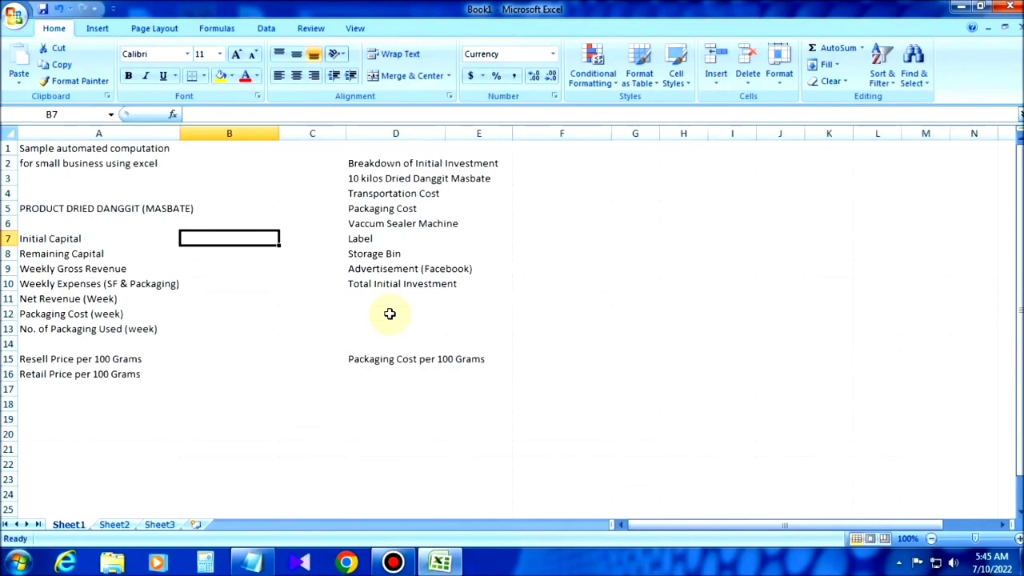
key("shift+Down")
key("shift+Down")
key("shift+Down")
key("shift+Down")
key("shift+Down")
key("shift+Down")
key("shift+Down")
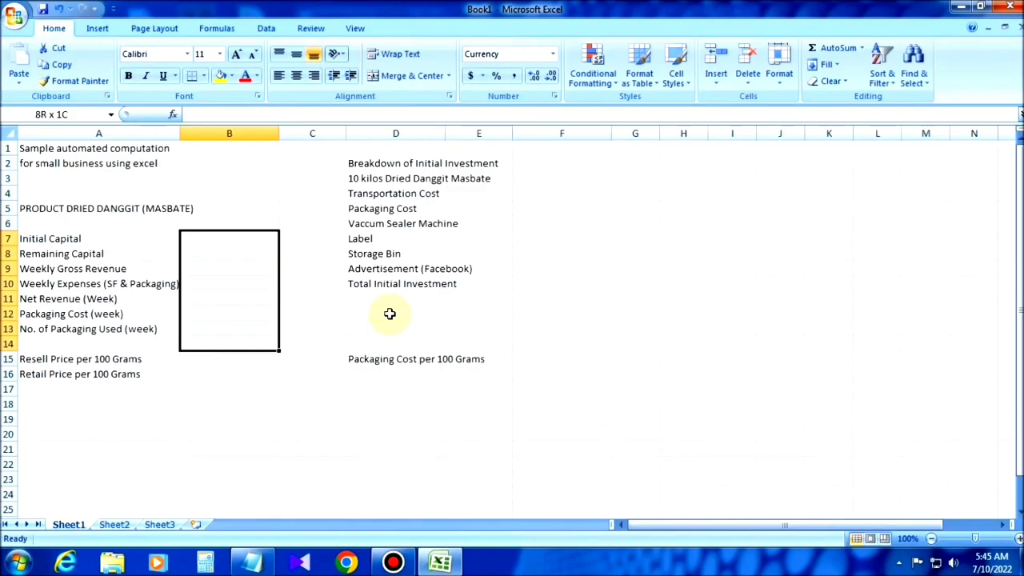
key("shift+Down")
key("shift+Down")
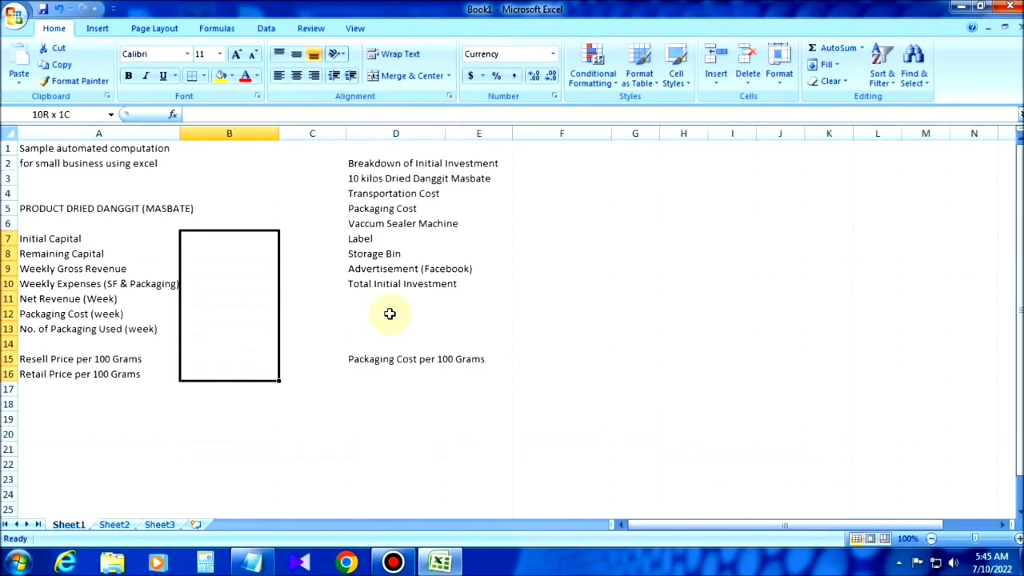
left_click(553, 54)
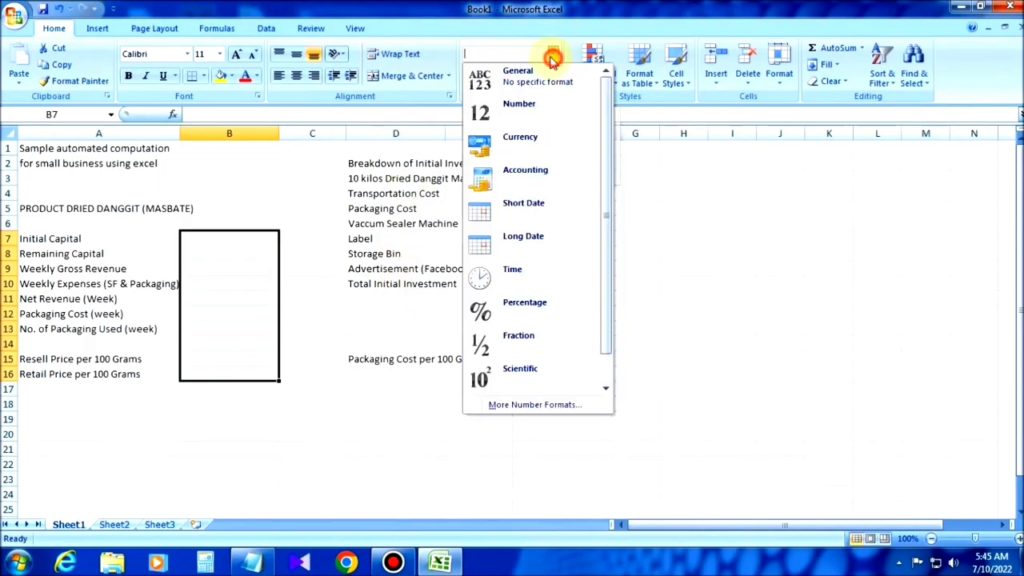
left_click(511, 140)
left_click(483, 77)
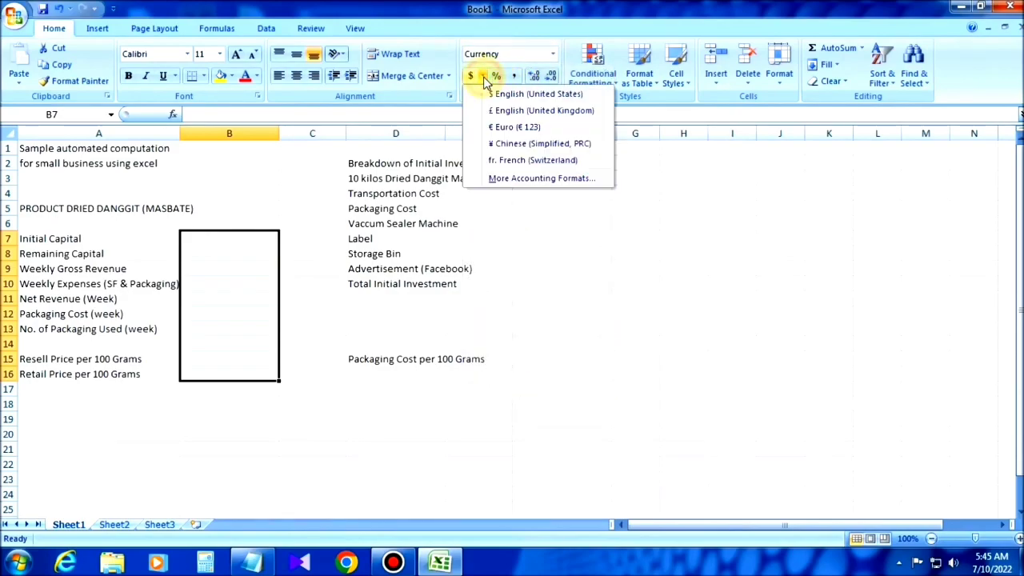
left_click(521, 178)
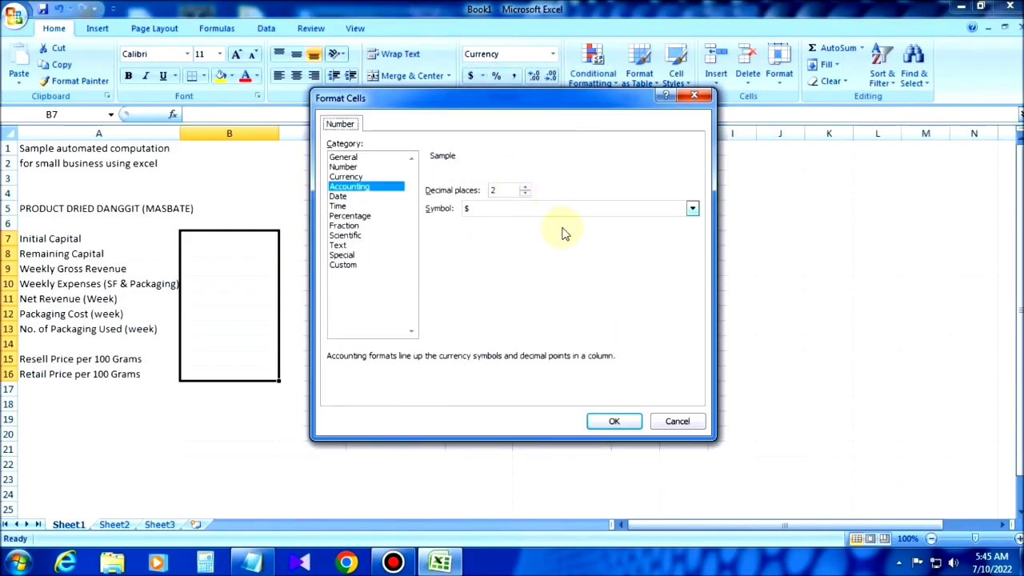
left_click(691, 210)
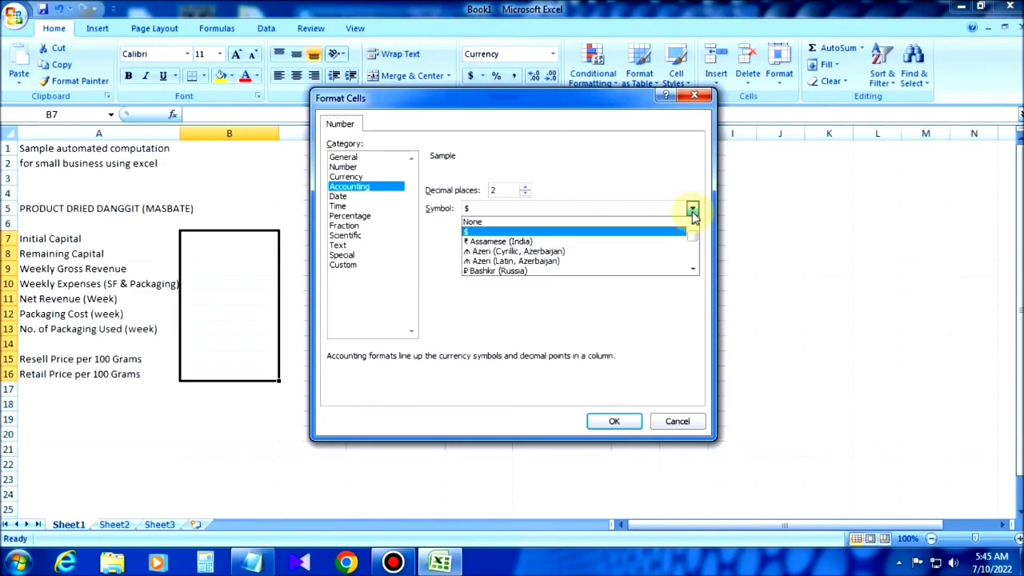
left_click_drag(694, 237, 696, 273)
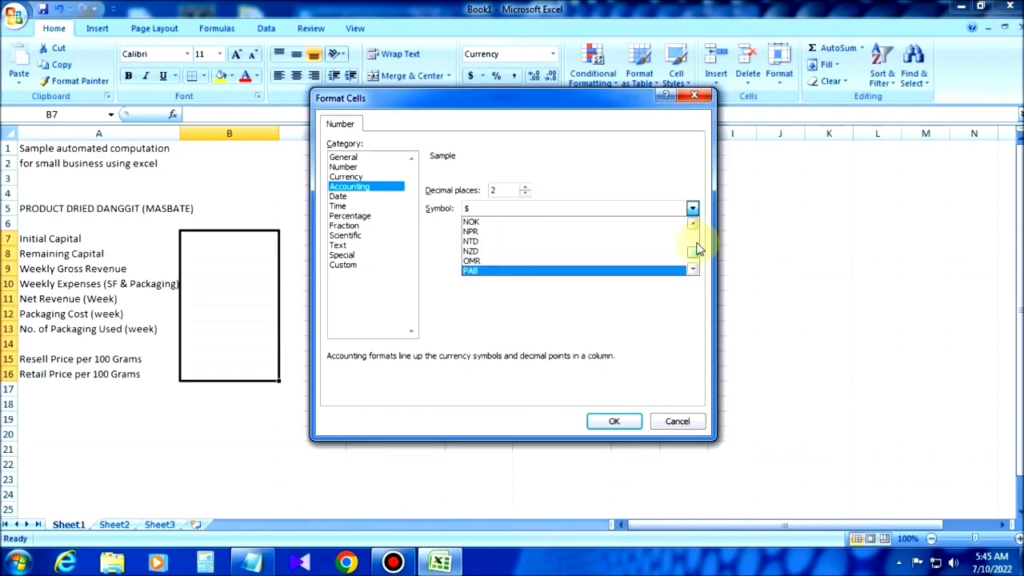
left_click(695, 272)
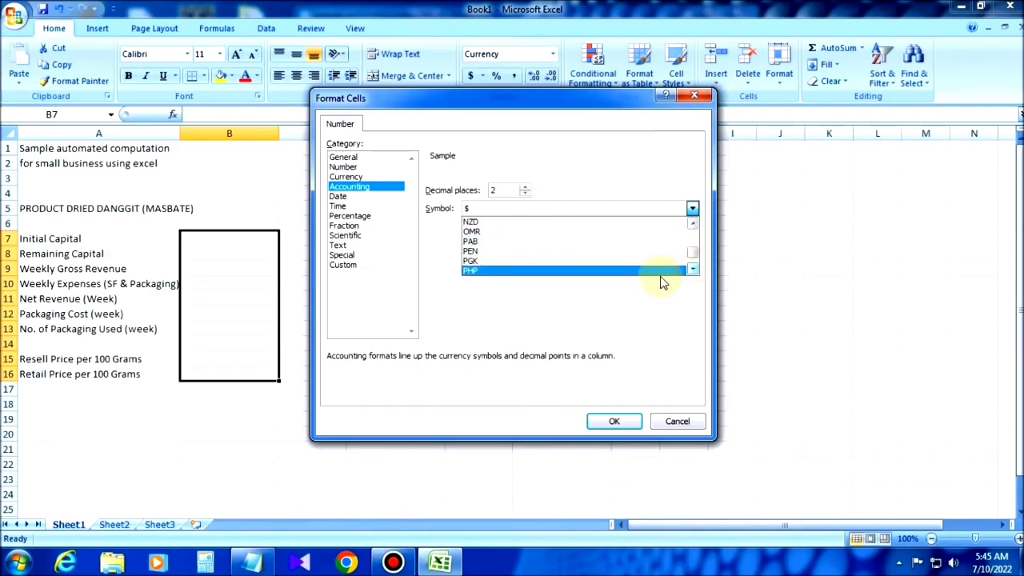
left_click(656, 270)
left_click(614, 422)
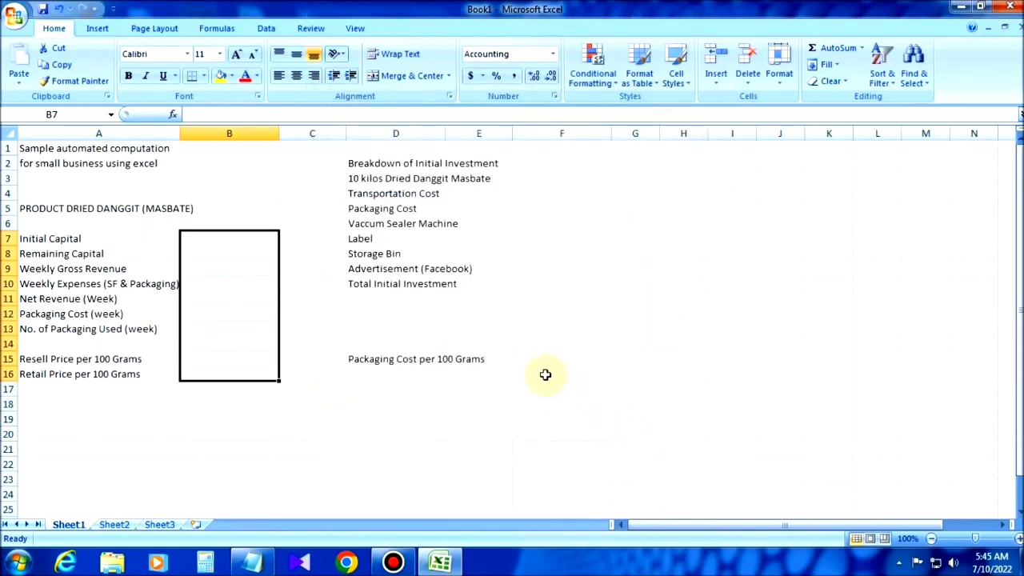
Apply the same PHP Accounting format to F3:F15
left_click_drag(562, 178, 561, 254)
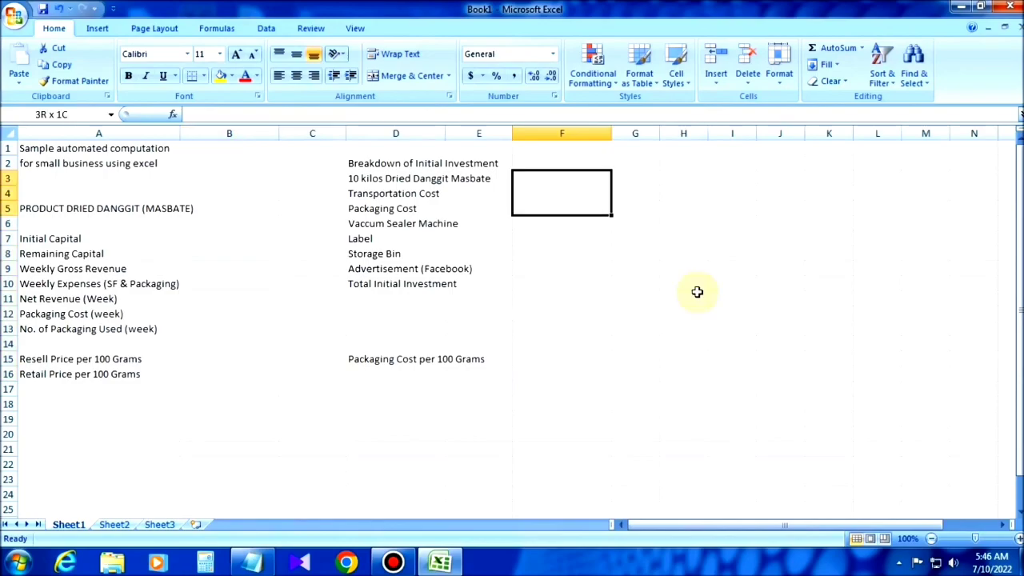
key("shift+Down")
key("shift+Down")
key("shift+Down")
key("shift+Down")
key("shift+Down")
key("shift+Down")
key("shift+Down")
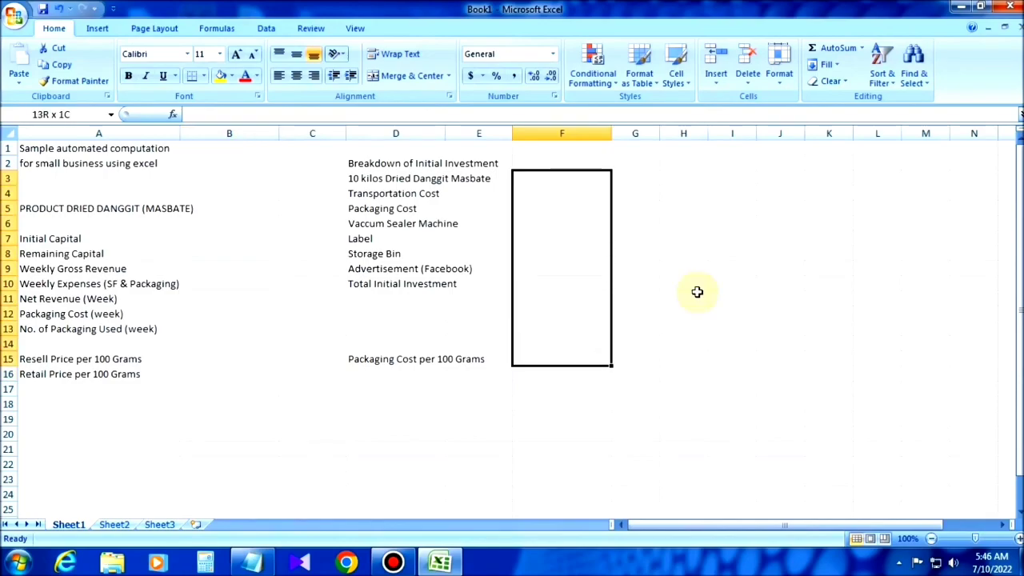
left_click(553, 53)
left_click(576, 140)
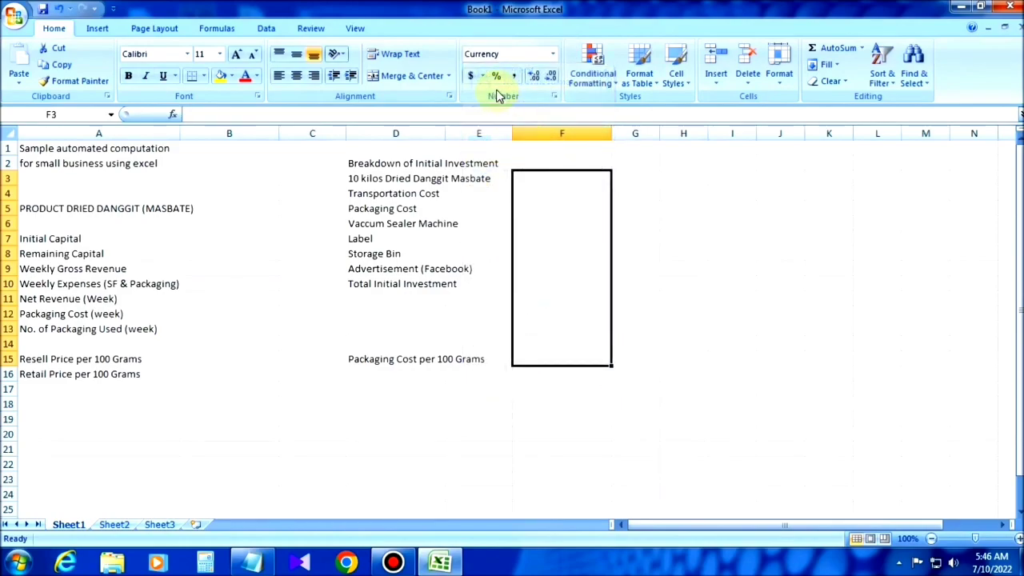
left_click(484, 76)
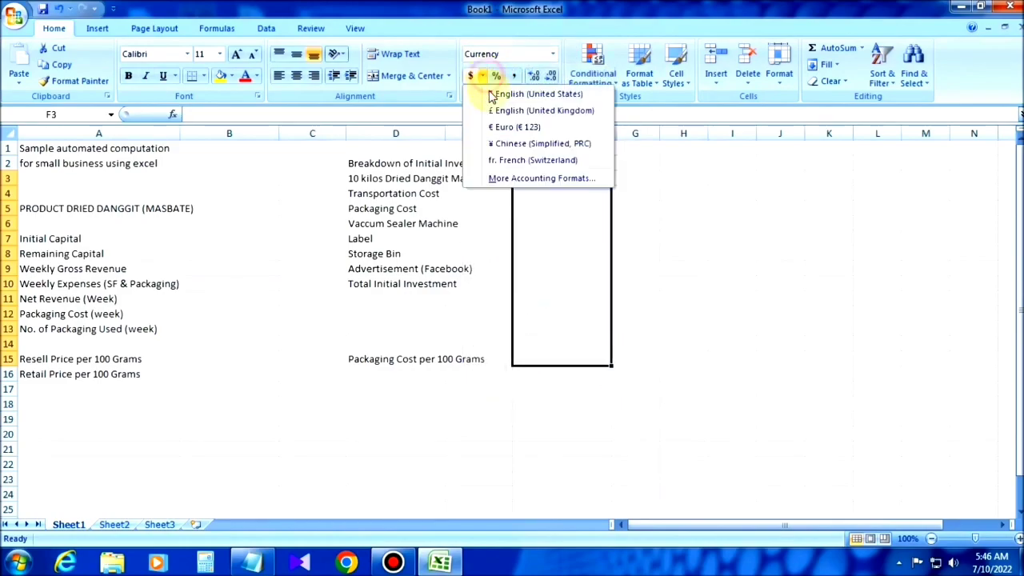
left_click(528, 178)
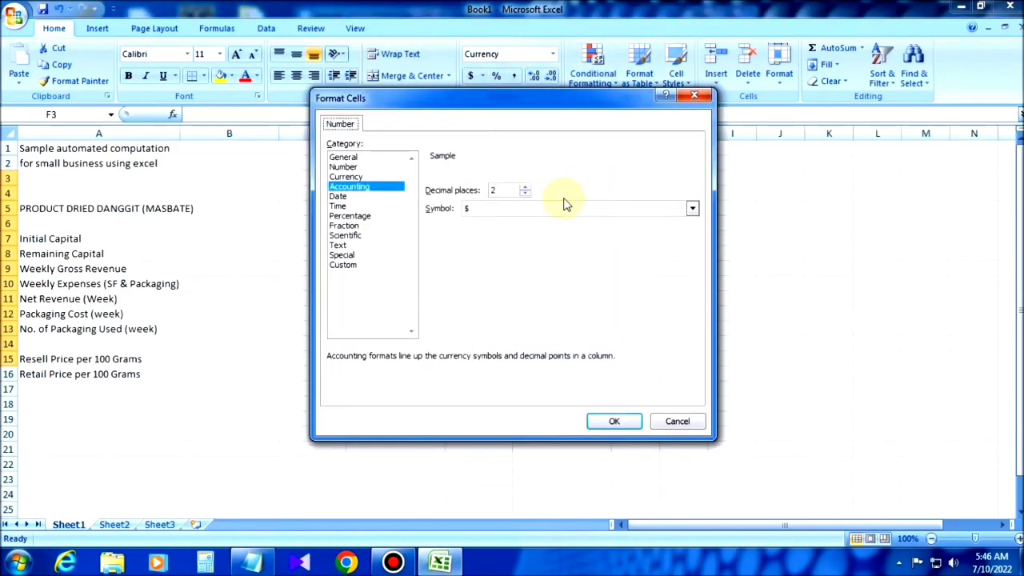
left_click(693, 209)
key("p")
key("Down")
key("Down")
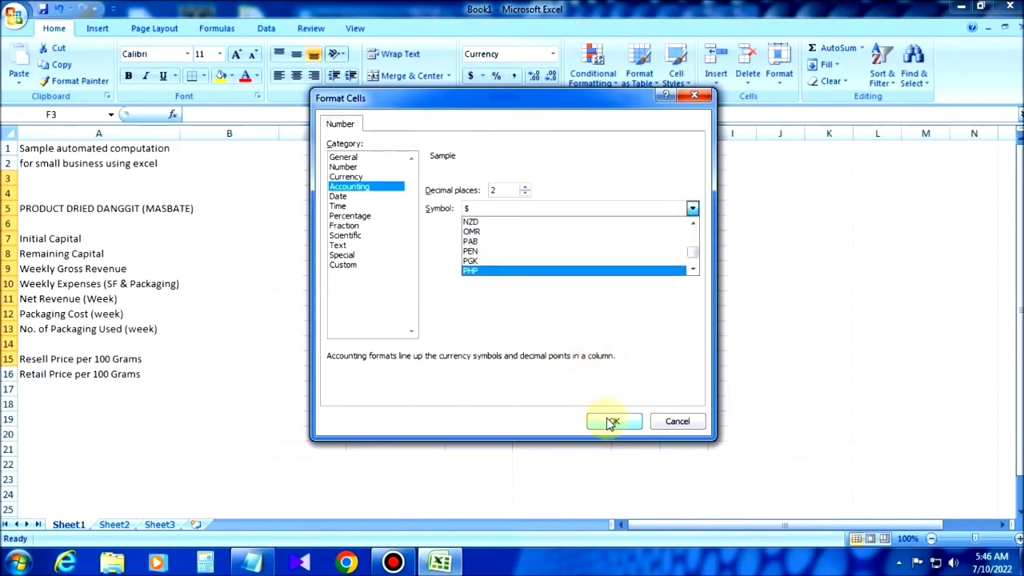
left_click(503, 270)
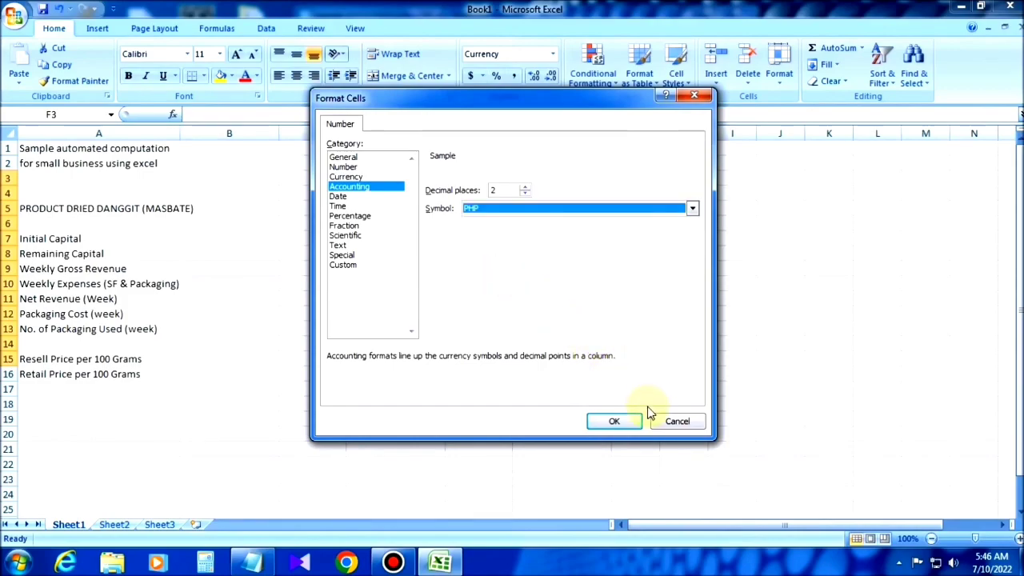
left_click(613, 422)
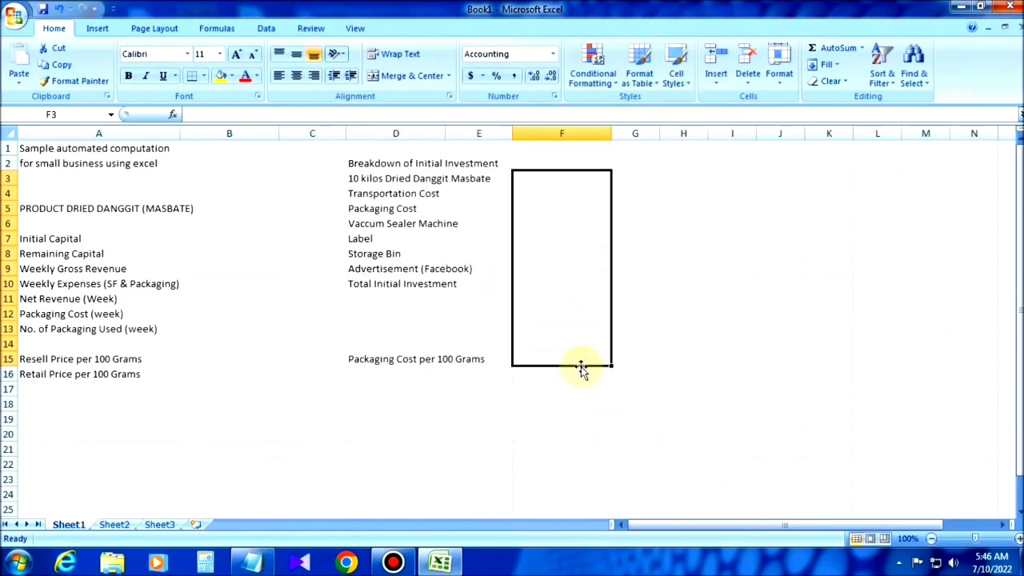
Enter 50,000 initial capital in B7 and 5 packaging cost per 100 grams in F15
left_click(225, 240)
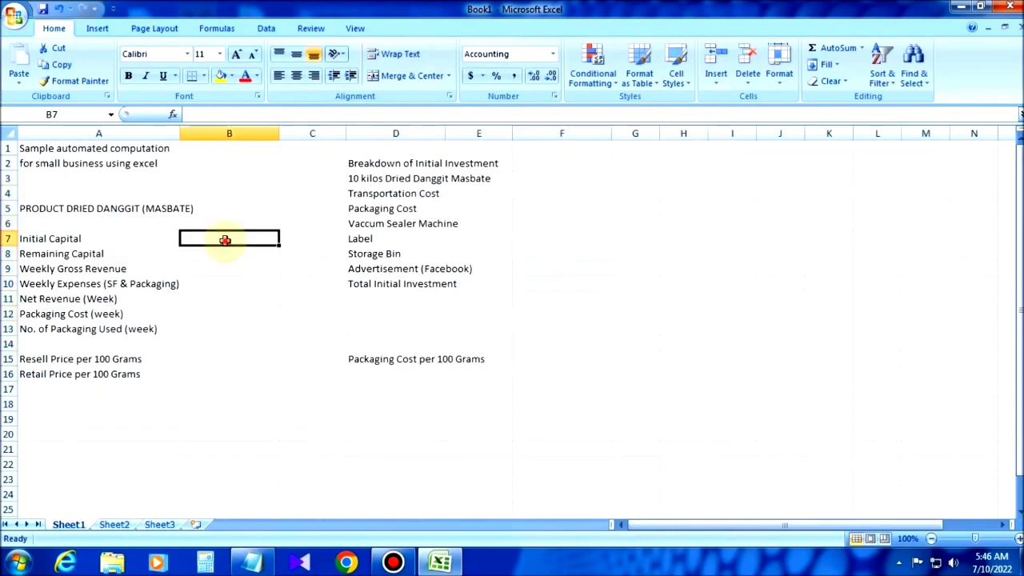
type("5")
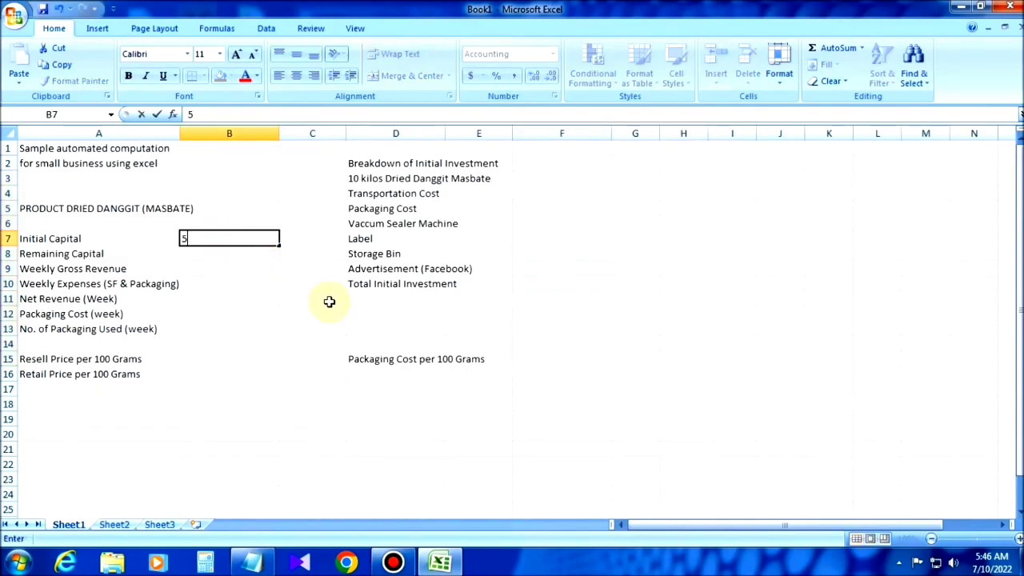
type("0,000")
key("Return")
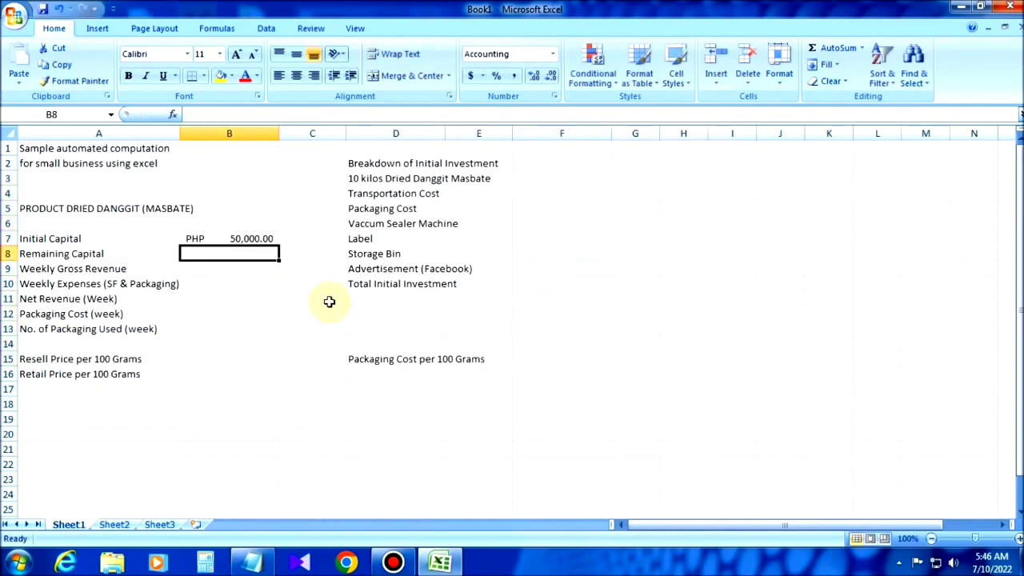
key("Down")
key("Down")
key("Right")
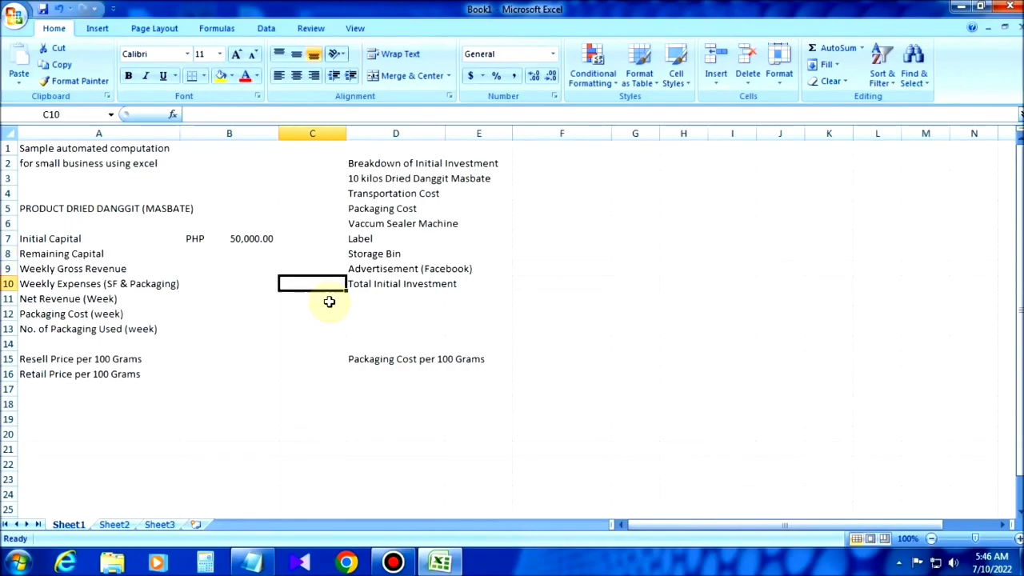
key("Right")
key("Right")
key("Down")
key("Down")
key("Down")
key("Down")
key("Down")
key("Right")
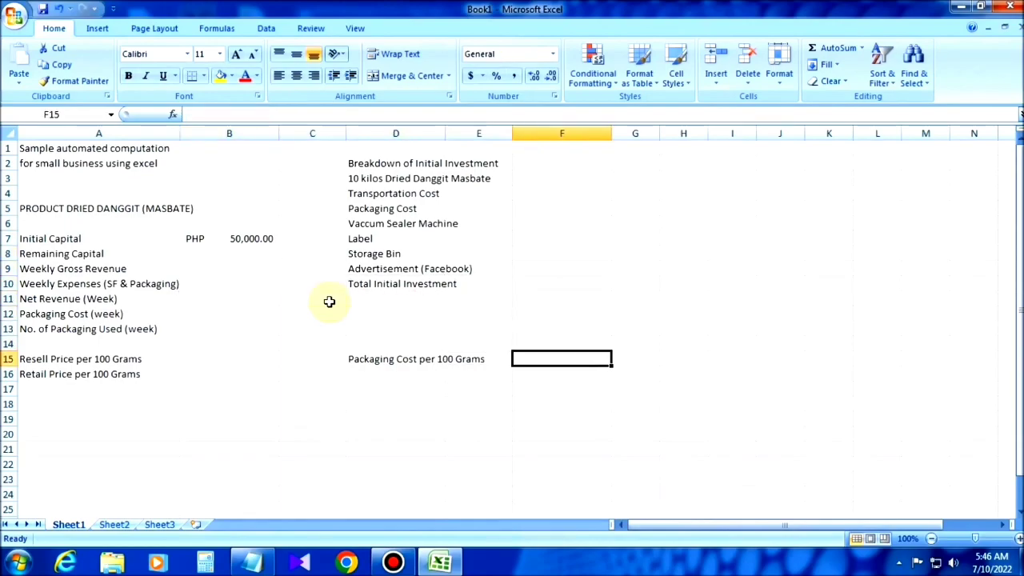
type("5")
key("Return")
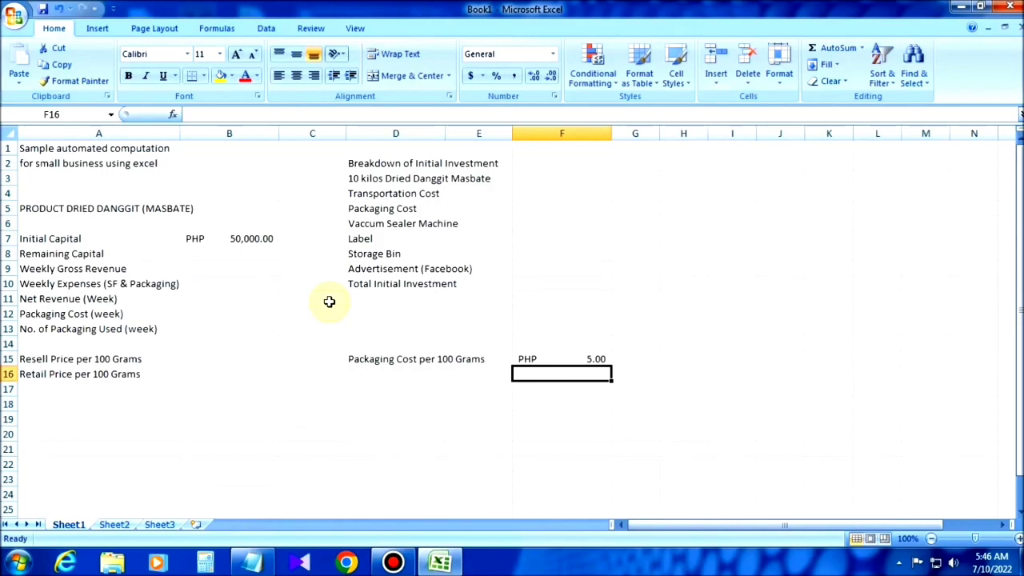
Enter the resell price 150 in B15 and the retail price 170 in B16
key("Left")
key("Left")
key("Left")
key("Left")
key("Up")
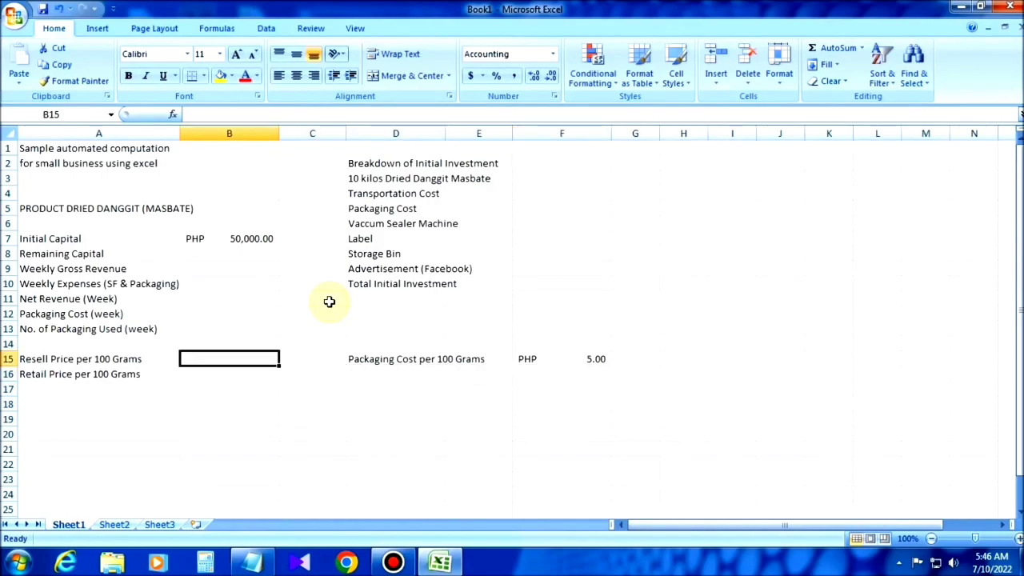
type("17")
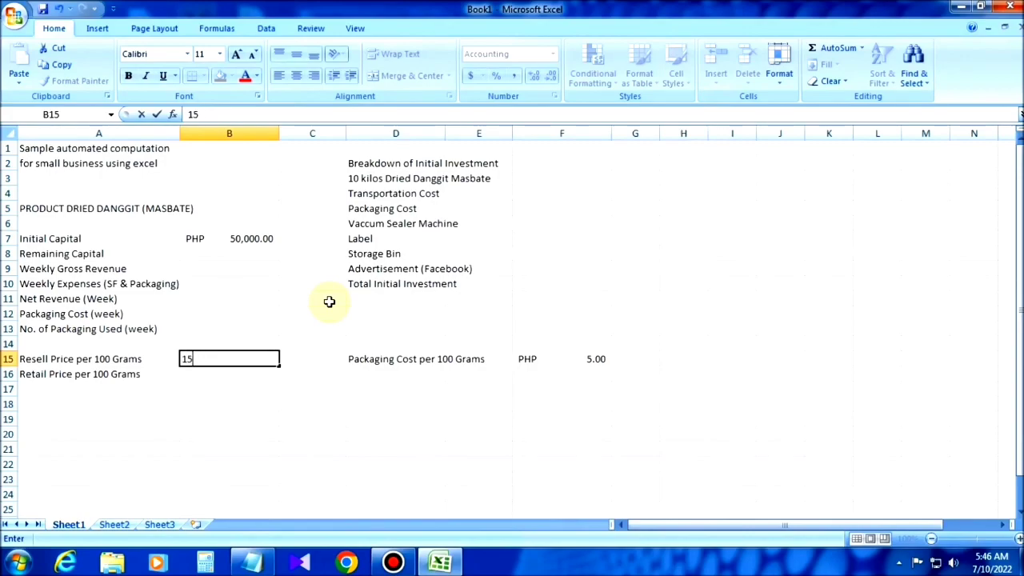
type("0")
key("Return")
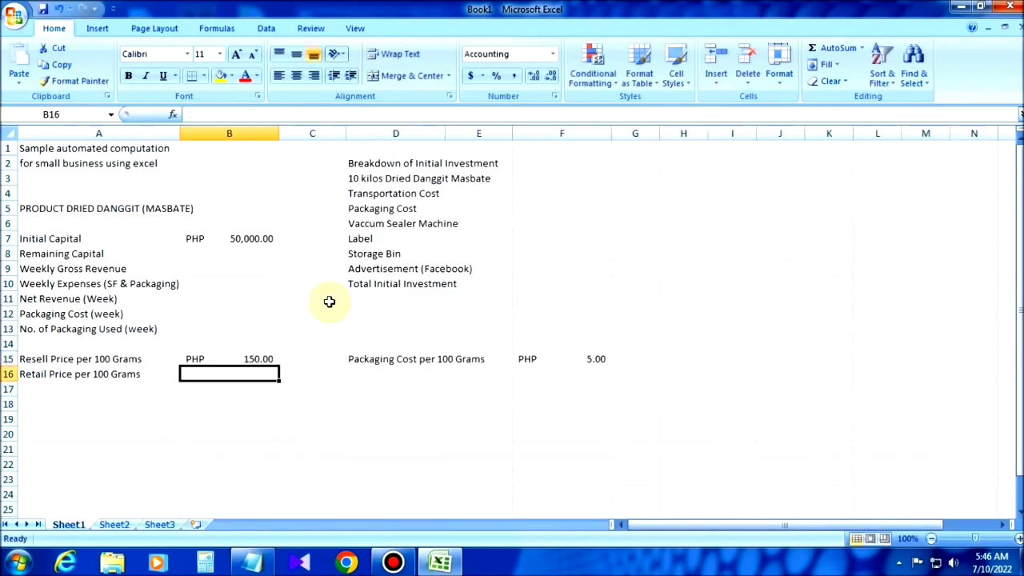
type("170")
key("Return")
Enter 12,000 for dried danggit, 500 transportation and 500 packaging in F3:F5
key("Right")
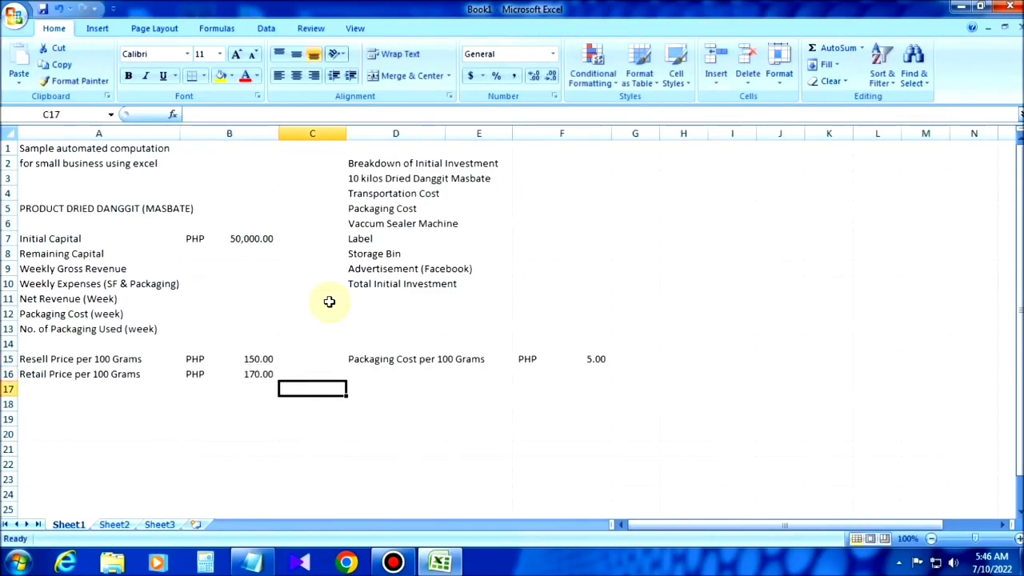
key("Right")
key("Right")
key("Up")
key("Up")
key("Up")
key("Up")
key("Up")
key("Up")
key("Up")
key("Up")
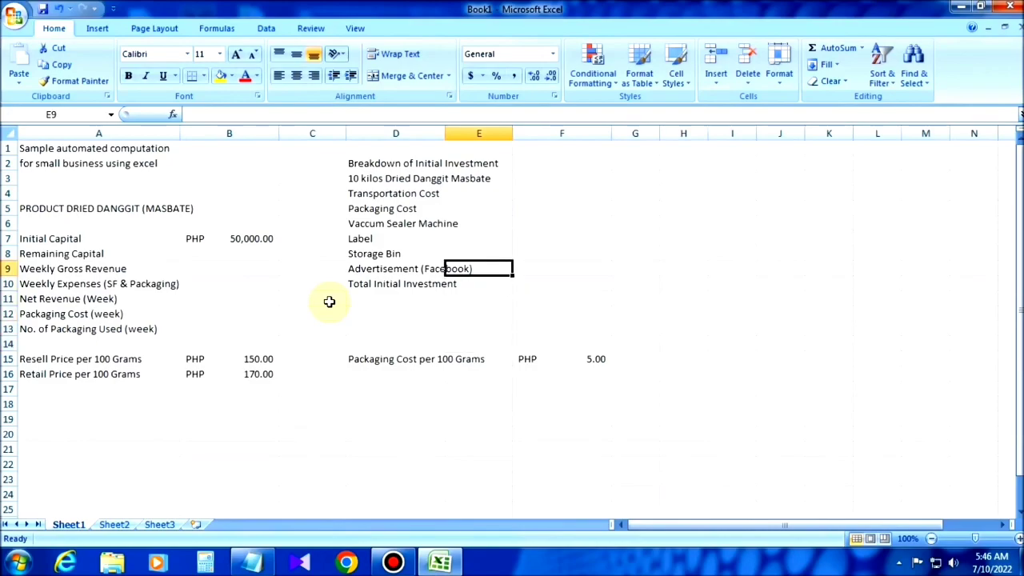
key("Up")
key("Up")
key("Up")
key("Up")
key("Up")
key("Up")
key("Right")
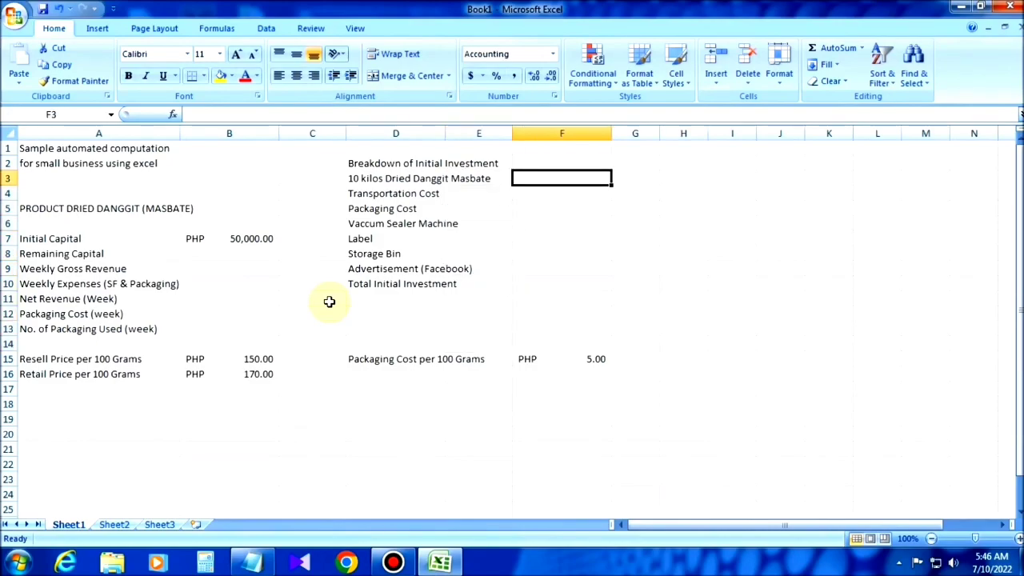
type("12,000")
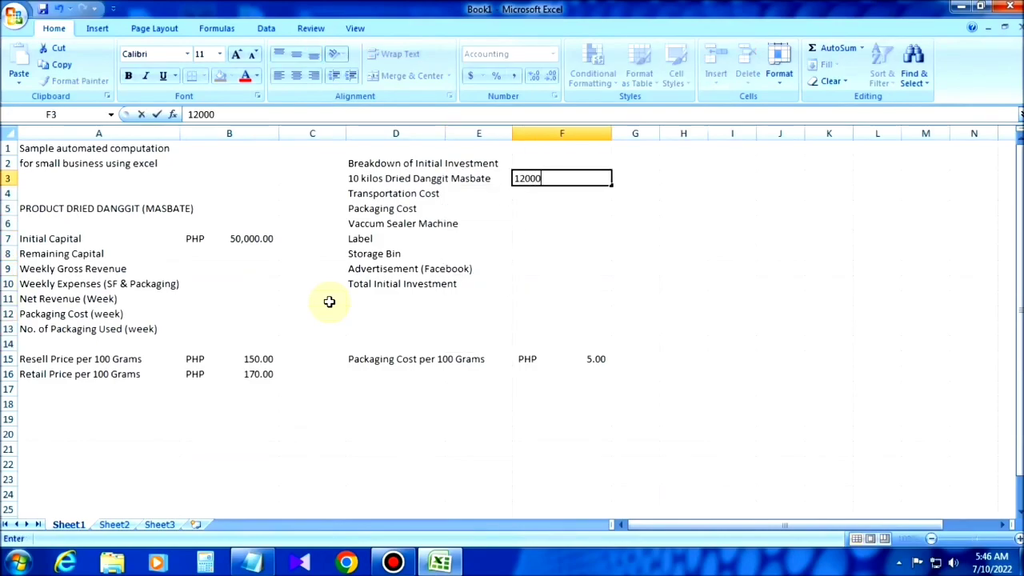
key("Return")
type("50")
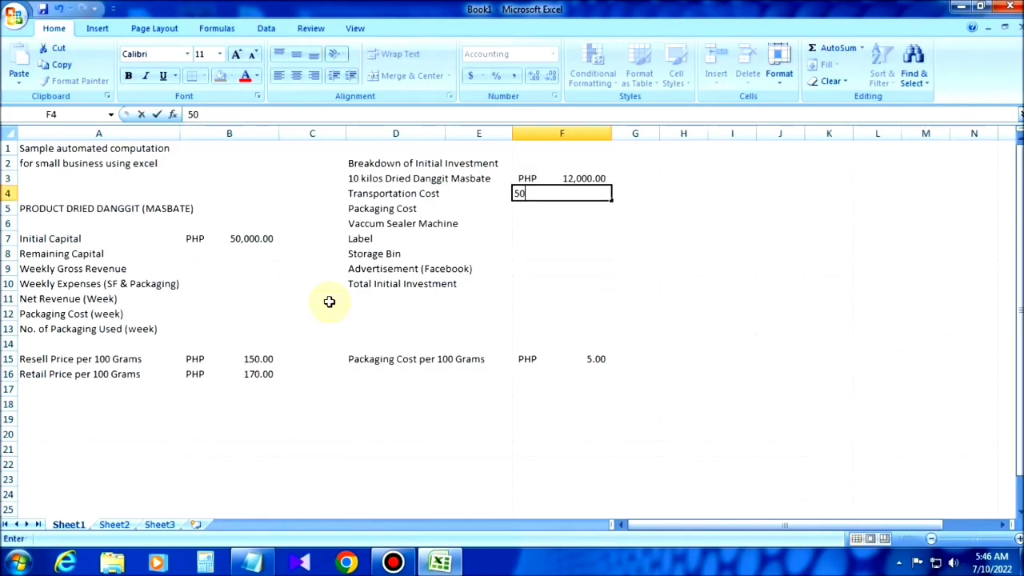
type("0")
key("Return")
Enter 1,500 vacuum sealer, 200 labels, 950 storage bin and 500 Facebook ad in F6:F9
type("500")
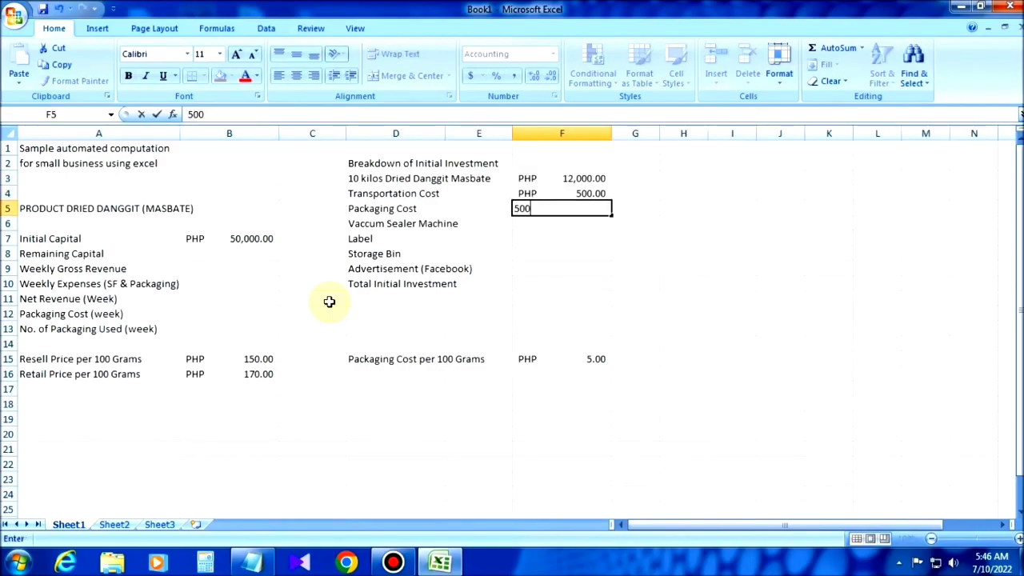
key("Return")
type("1,5")
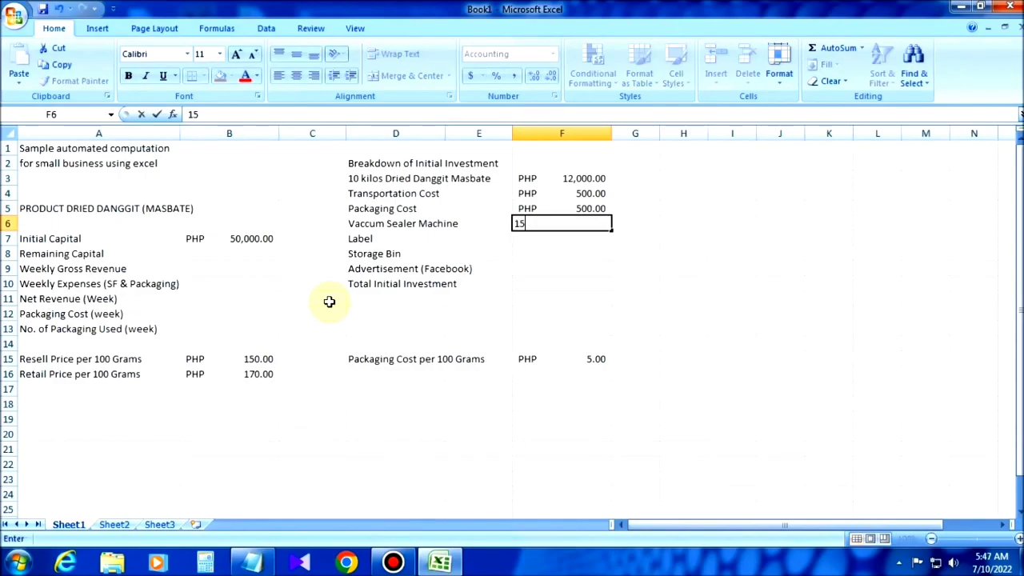
type("00")
key("Return")
type("200")
key("Return")
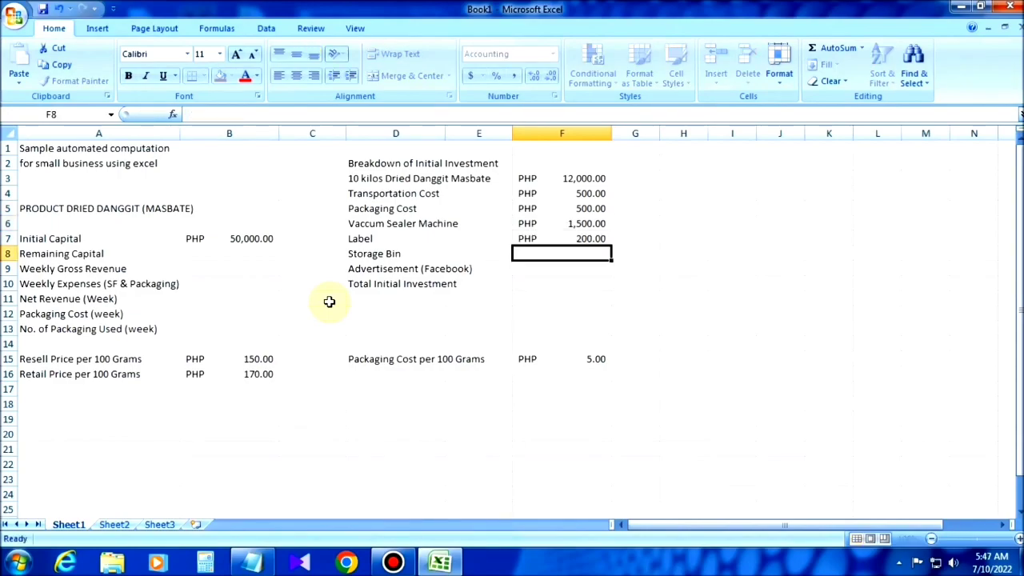
type("950")
key("Return")
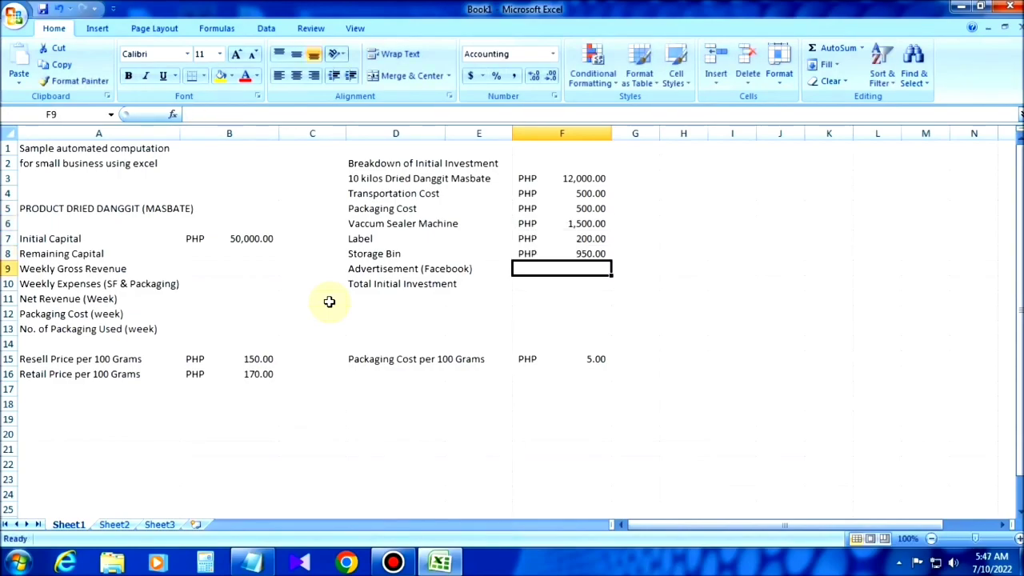
type("500")
key("Return")
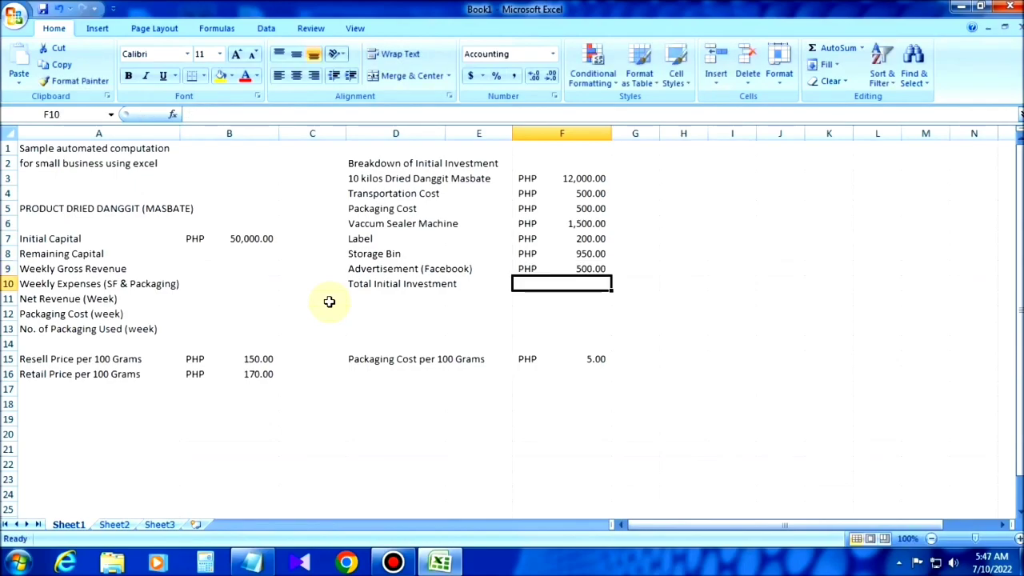
Enter =SUM(F3:F9) in F10 so Total Initial Investment shows PHP 16,150.00
type("@")
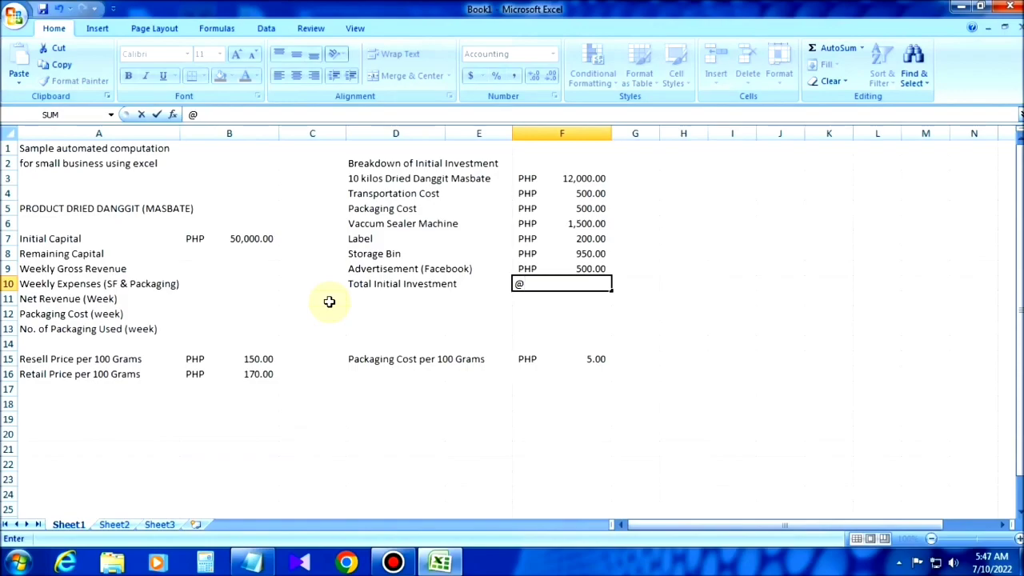
type("sum")
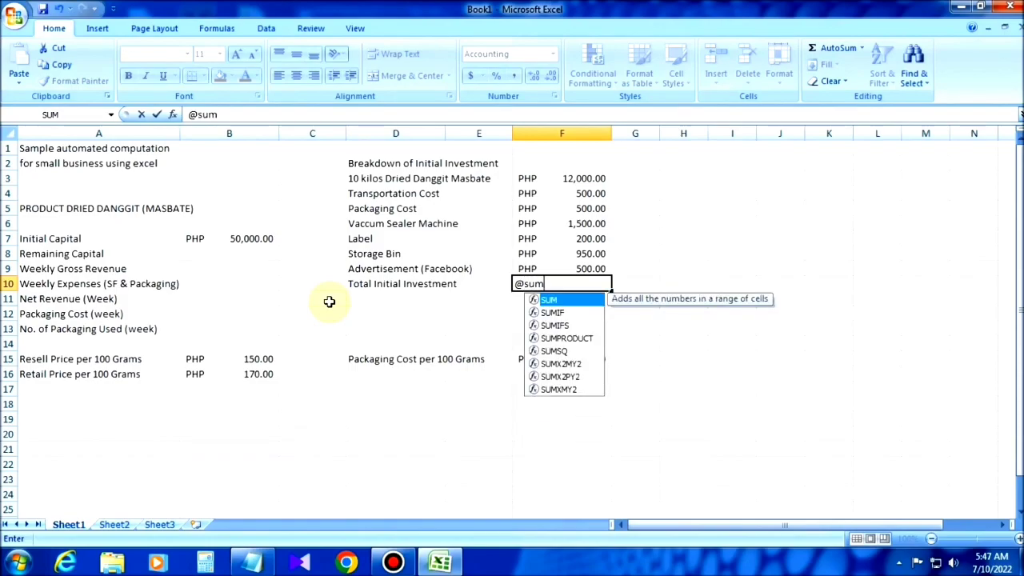
type("(")
key("Up")
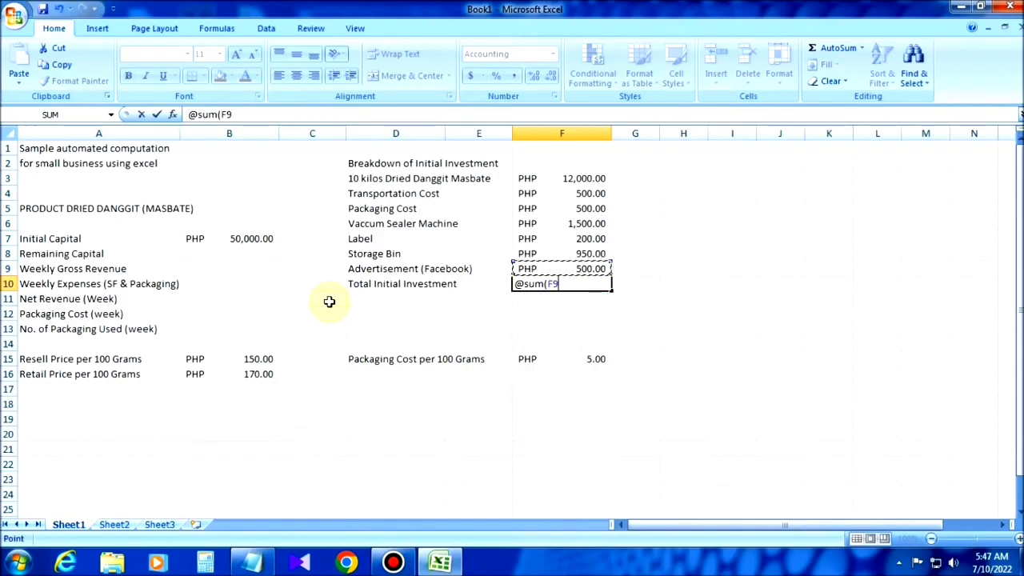
key("F8")
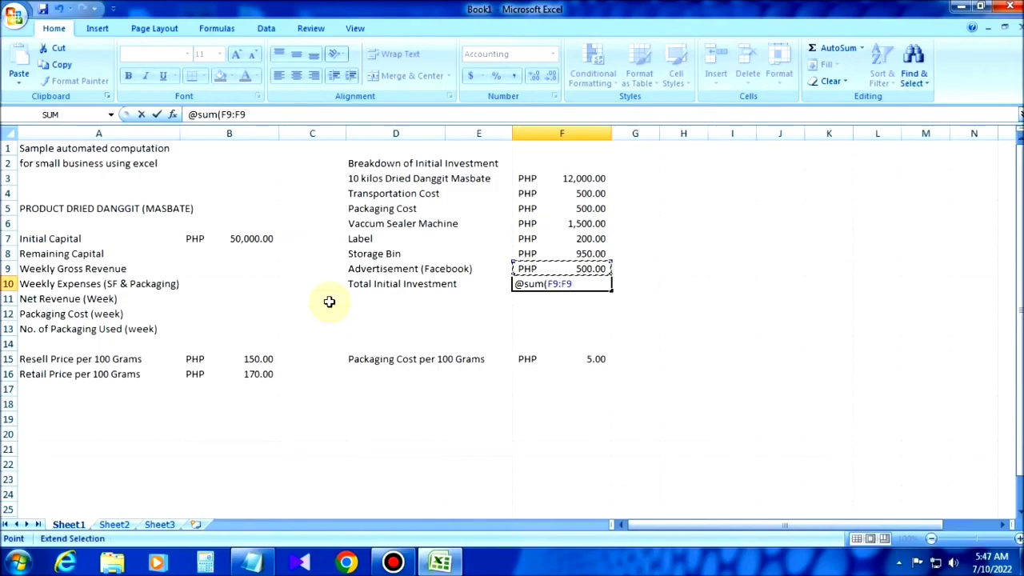
key("Up")
key("Up")
key("Up")
key("Up")
key("Up")
key("Up")
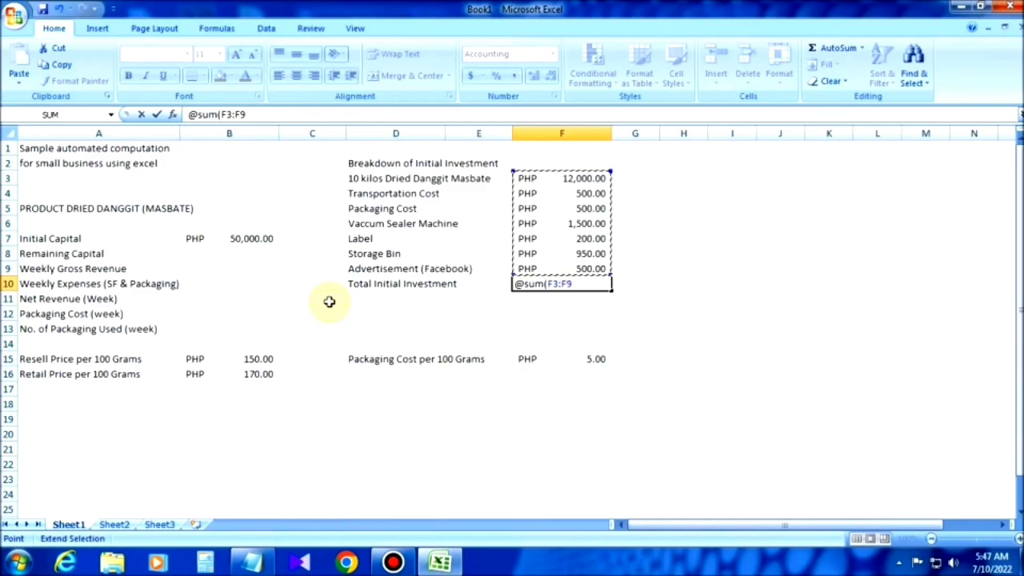
type(")")
key("Return")
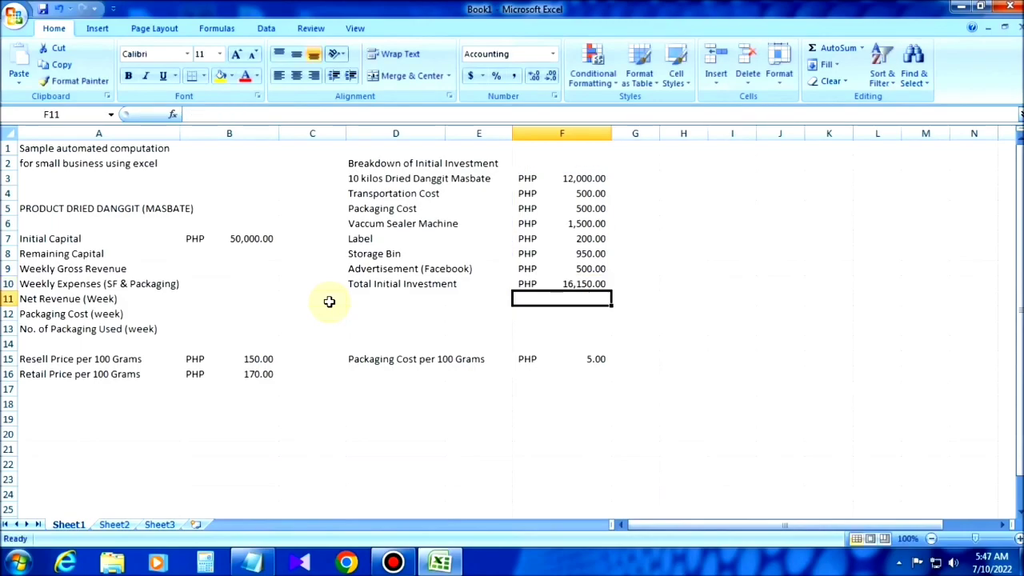
key("Left")
key("Left")
key("Left")
key("Left")
Enter the formula +B7-F10 in B8 so Remaining Capital shows PHP 33,850.00
key("Up")
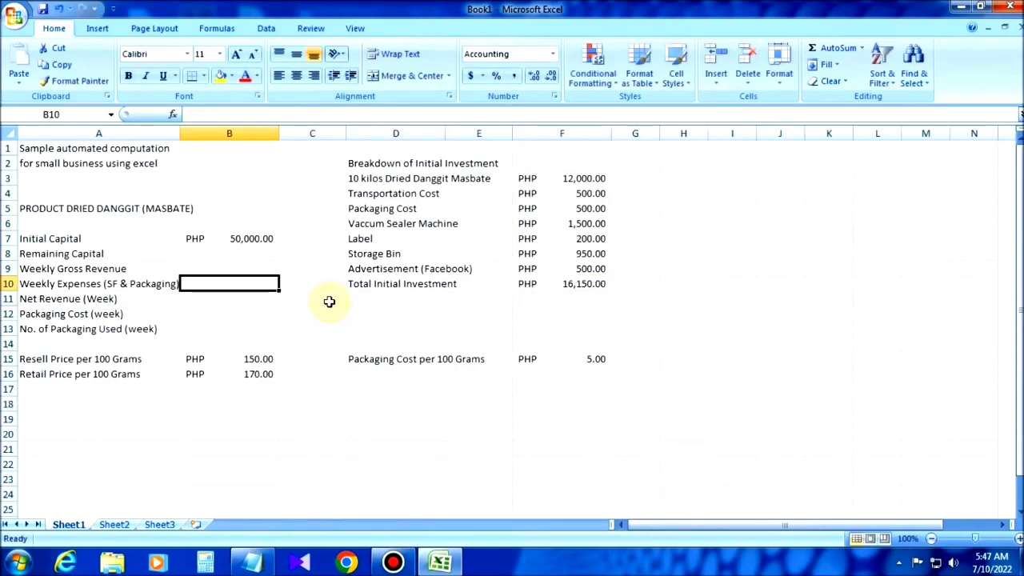
key("Up")
key("Up")
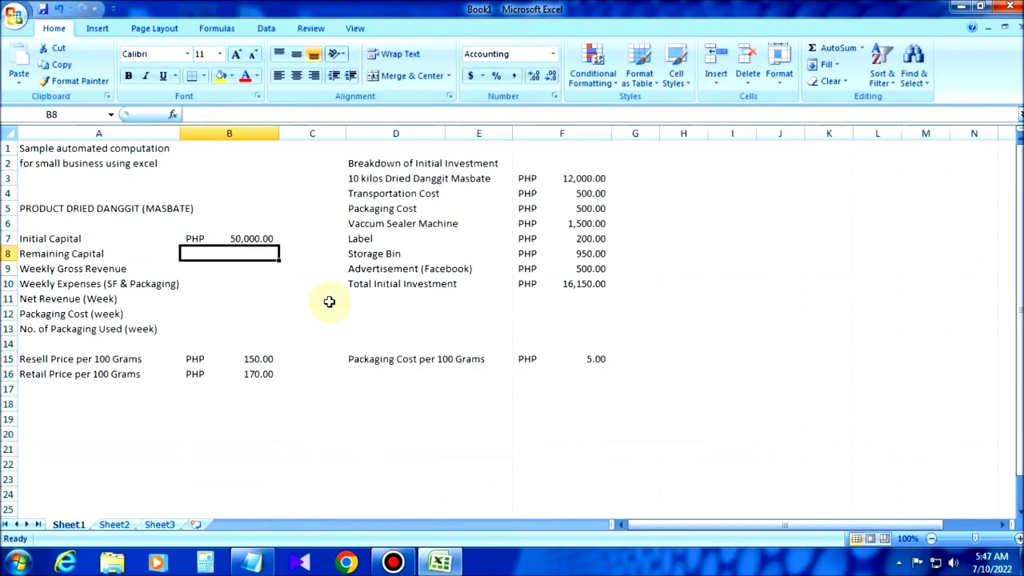
type("+")
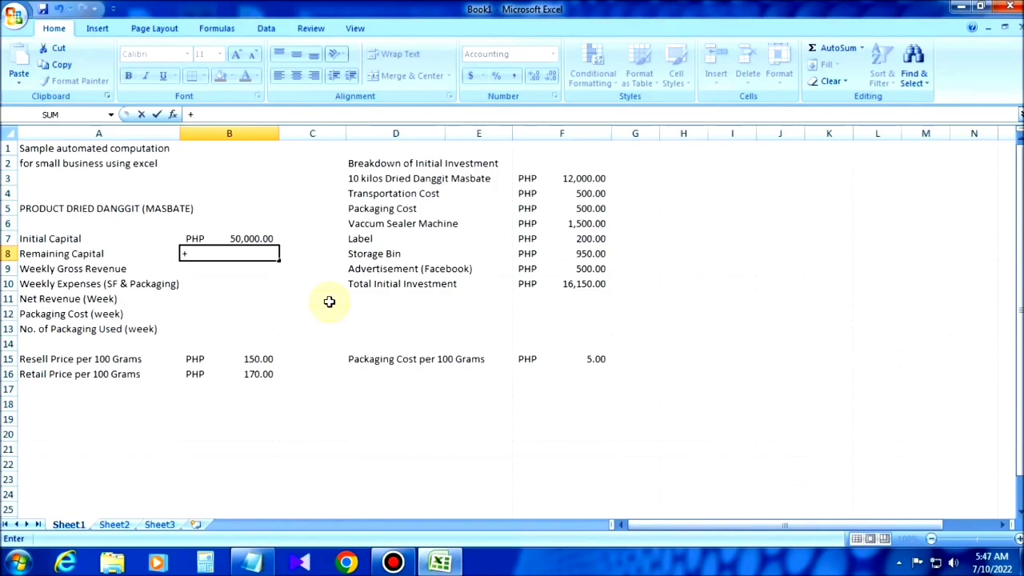
key("Up")
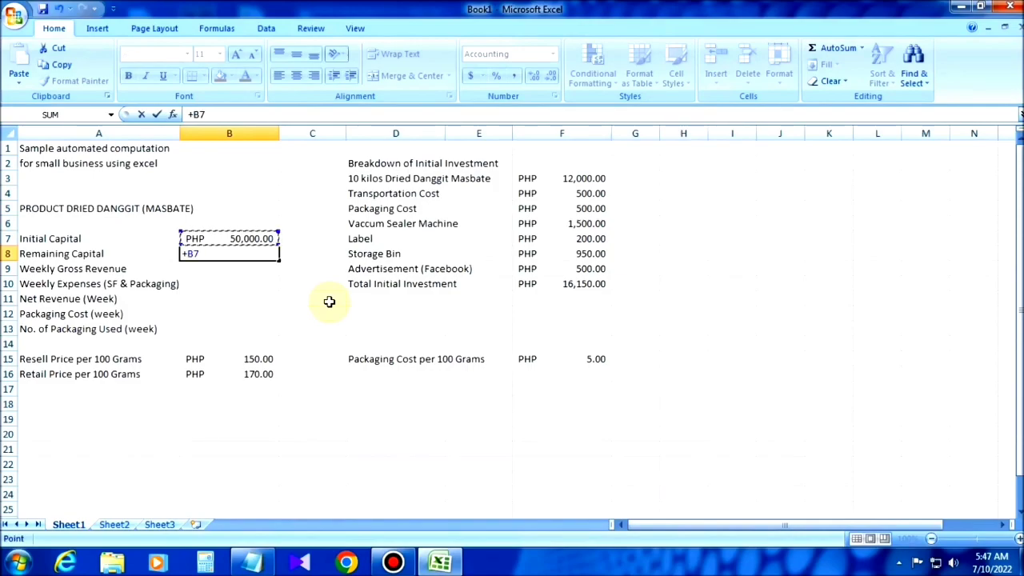
type("-")
key("Right")
key("Right")
key("Right")
key("Right")
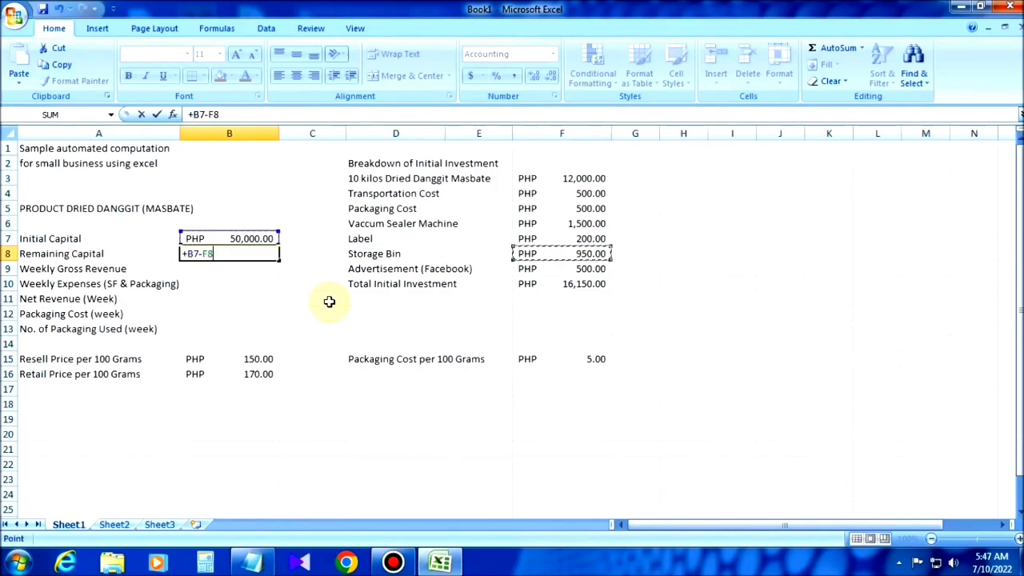
key("Down")
key("Down")
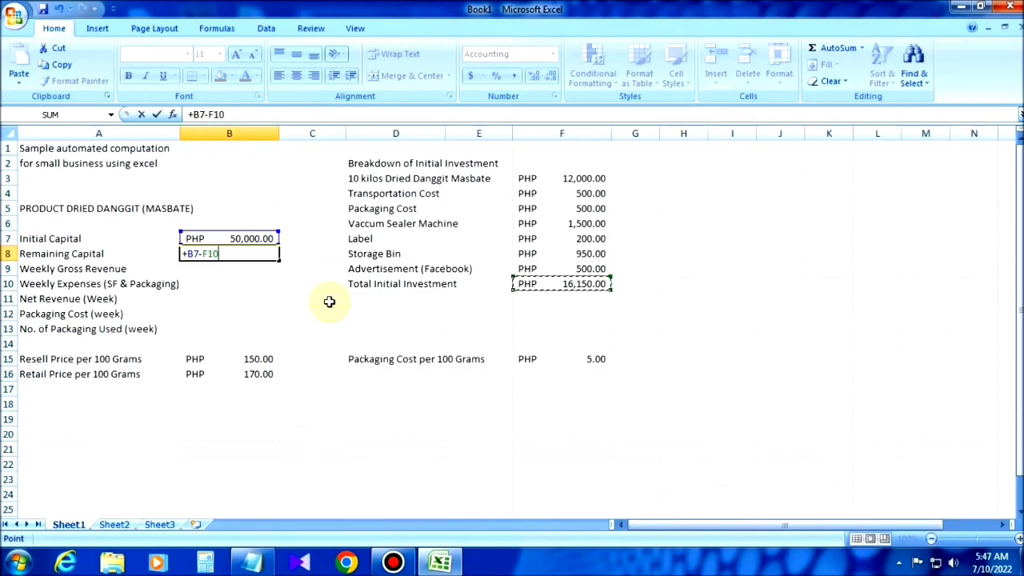
key("Return")
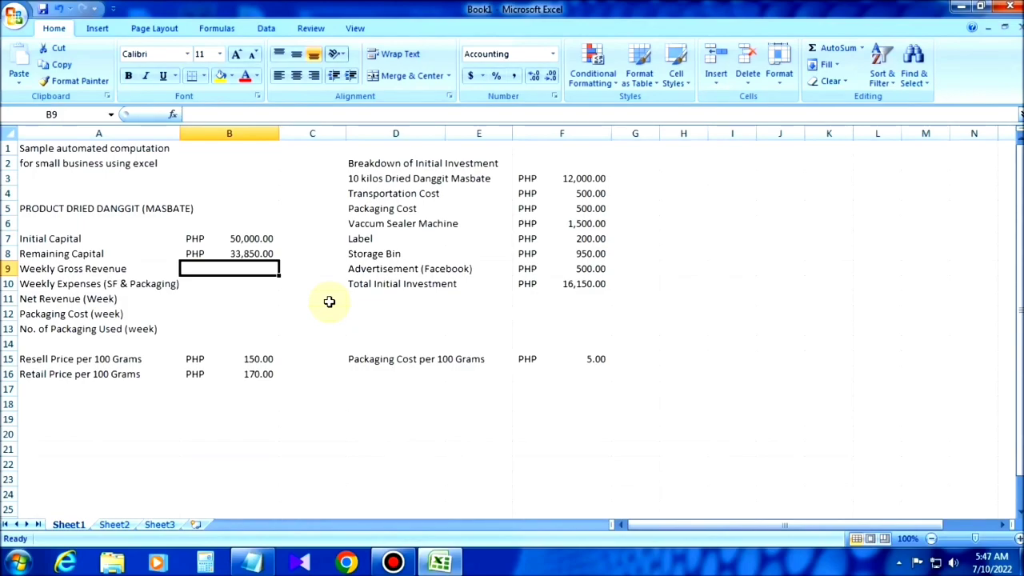
Type the title 'WEEK 1 (Started Aug. 8, 2022)' in A19
key("Down")
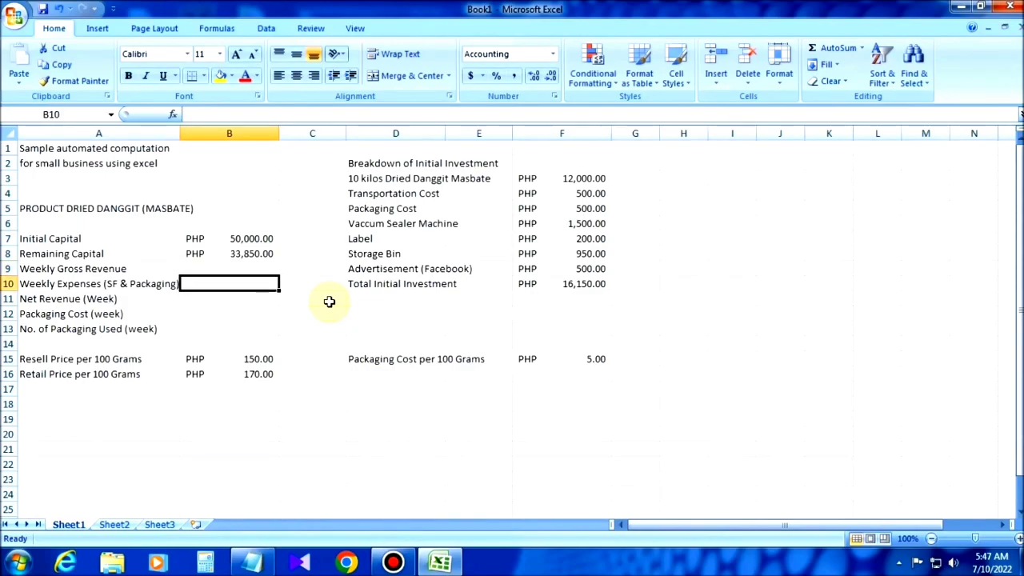
key("Down")
key("Down")
key("Down")
key("Down")
key("Down")
key("Down")
key("Down")
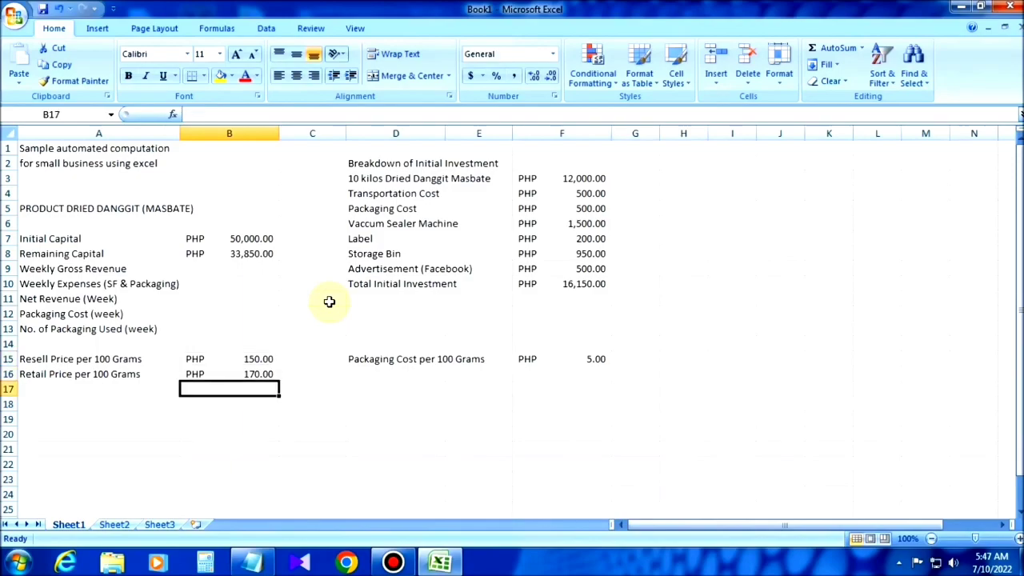
key("Down")
key("Down")
key("Down")
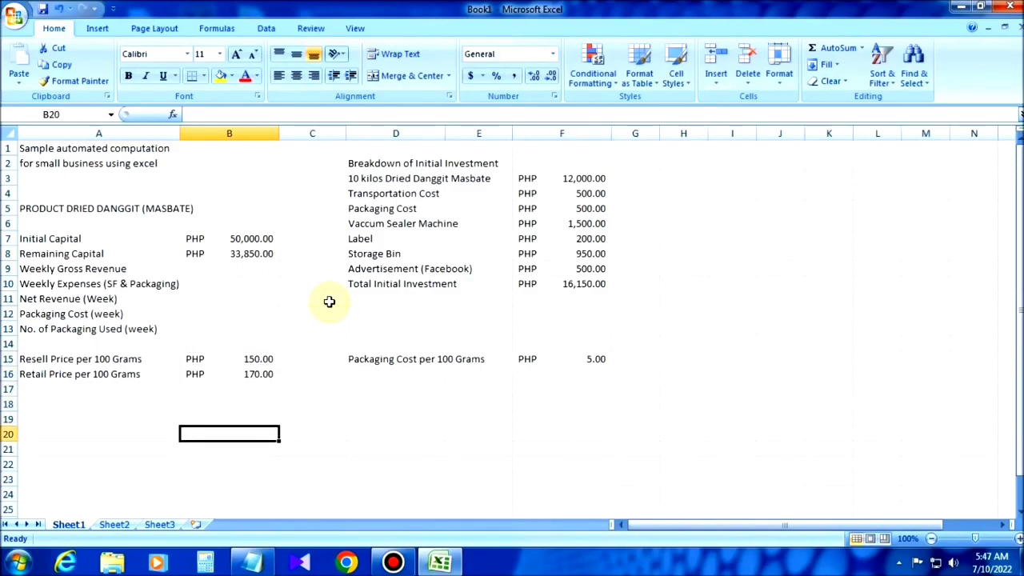
key("Left")
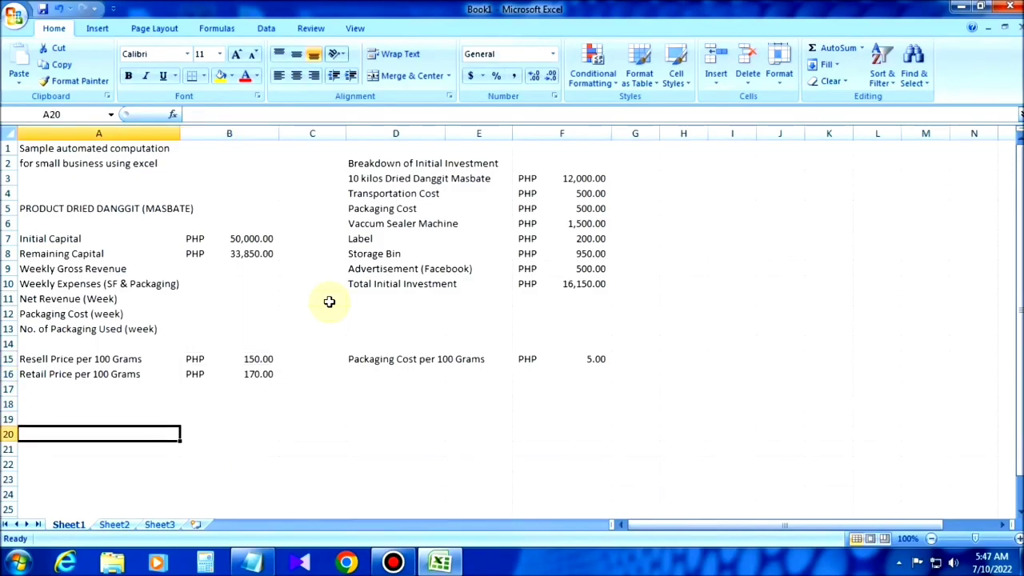
key("Up")
type("WEEK 1")
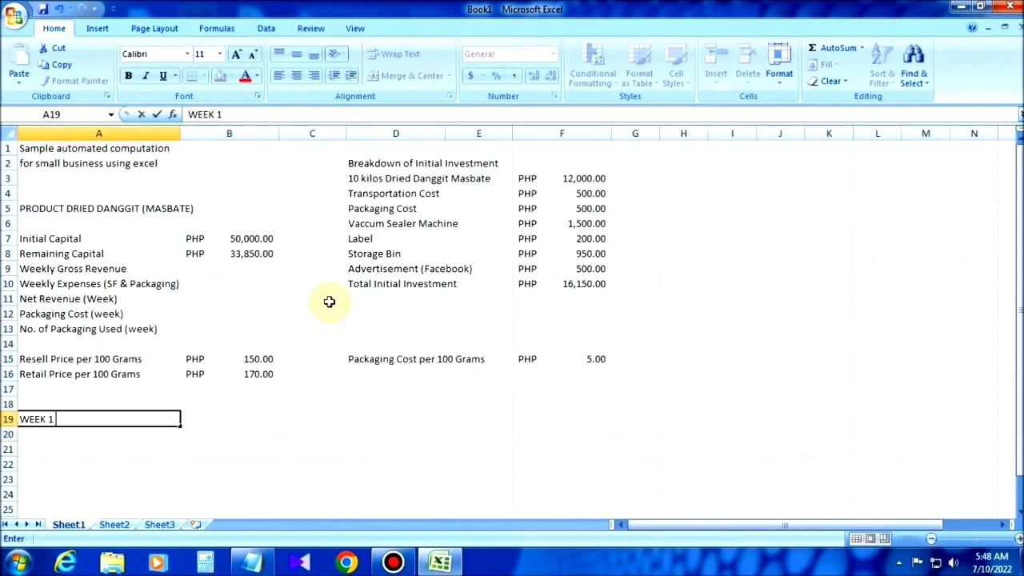
type(" (Started Aug. 8, 20")
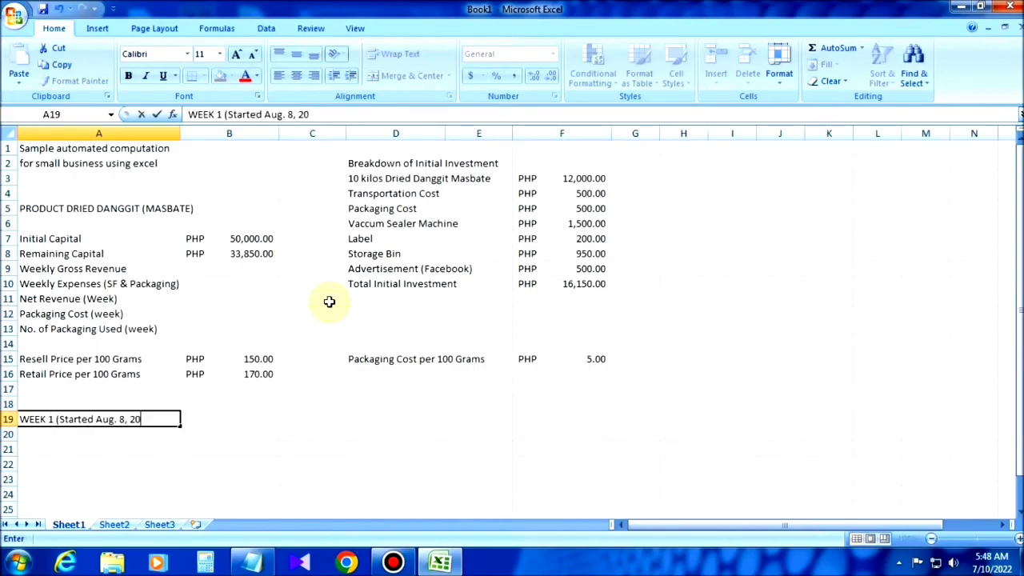
type("22)")
key("Return")
Add the headers Shipping Fee in B22 and Resell / Orders in C22:C23
key("Down")
key("Down")
key("Right")
type("Shipping")
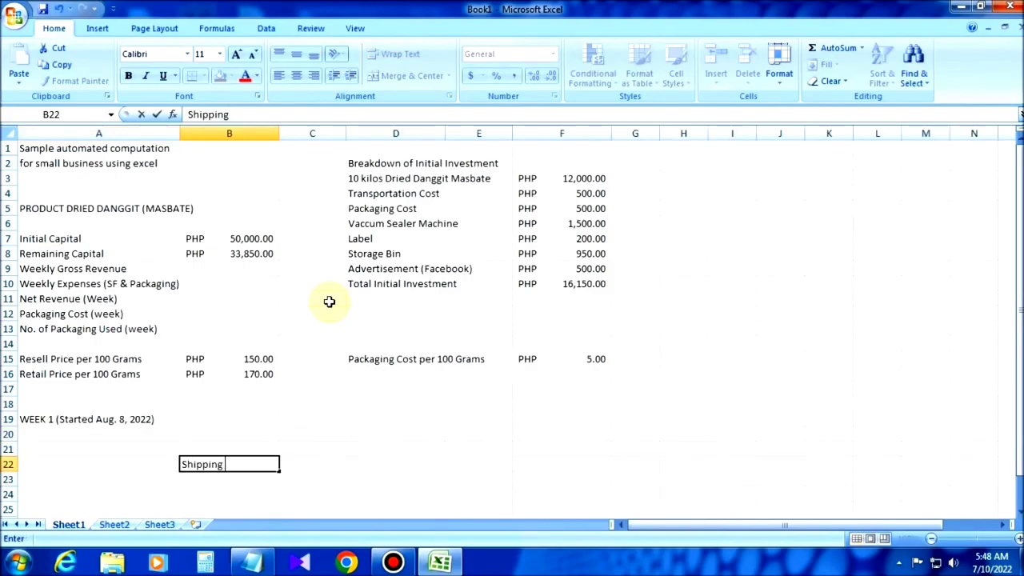
type(" Fee")
key("Tab")
type("Re")
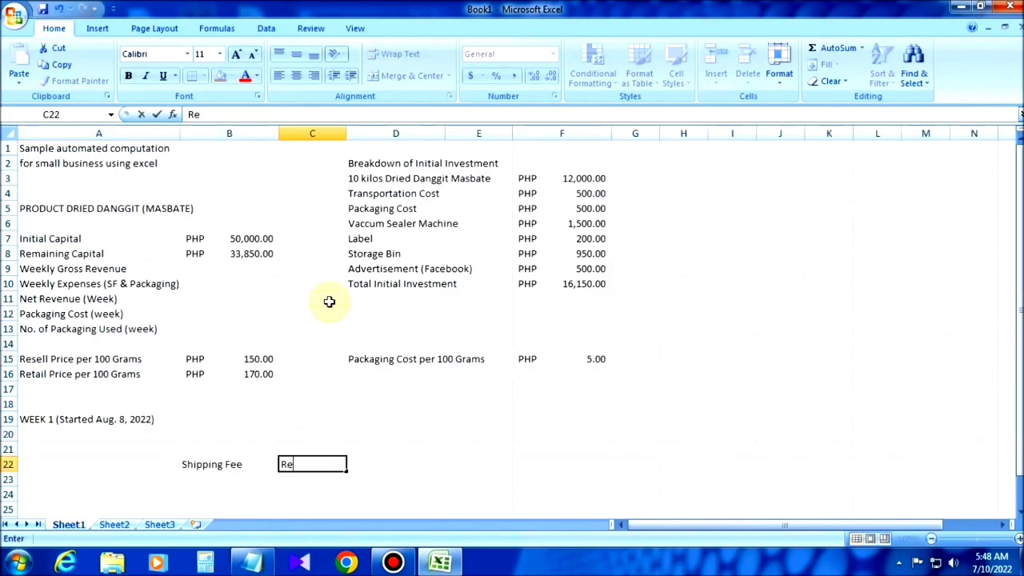
type("sell")
key("Return")
type("Orders")
key("Up")
Add the headers Amount in D22, Retail / Orders in E22:E23, and Amount in F22
key("Right")
type("A")
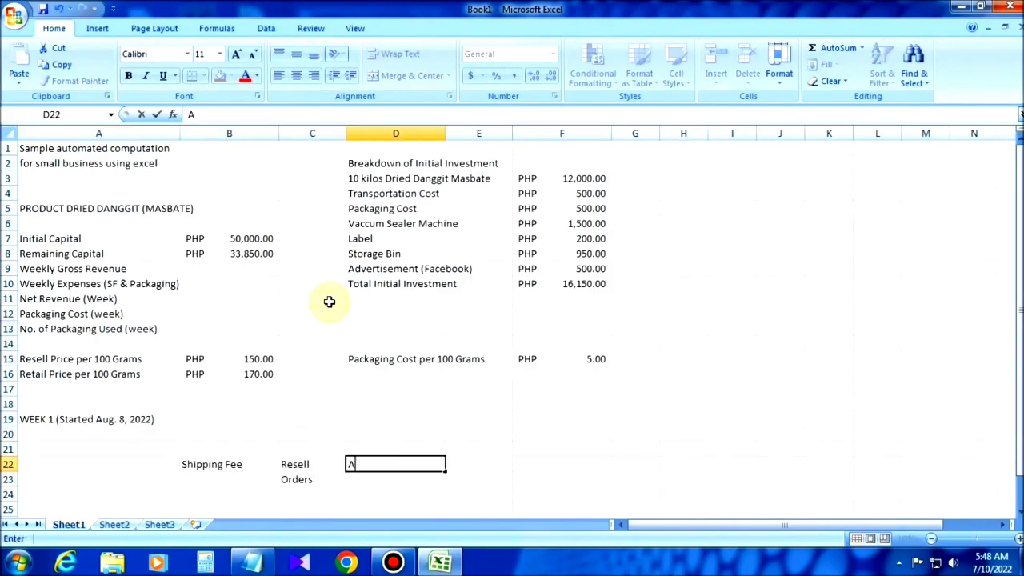
type("mount")
key("Tab")
type("Reta")
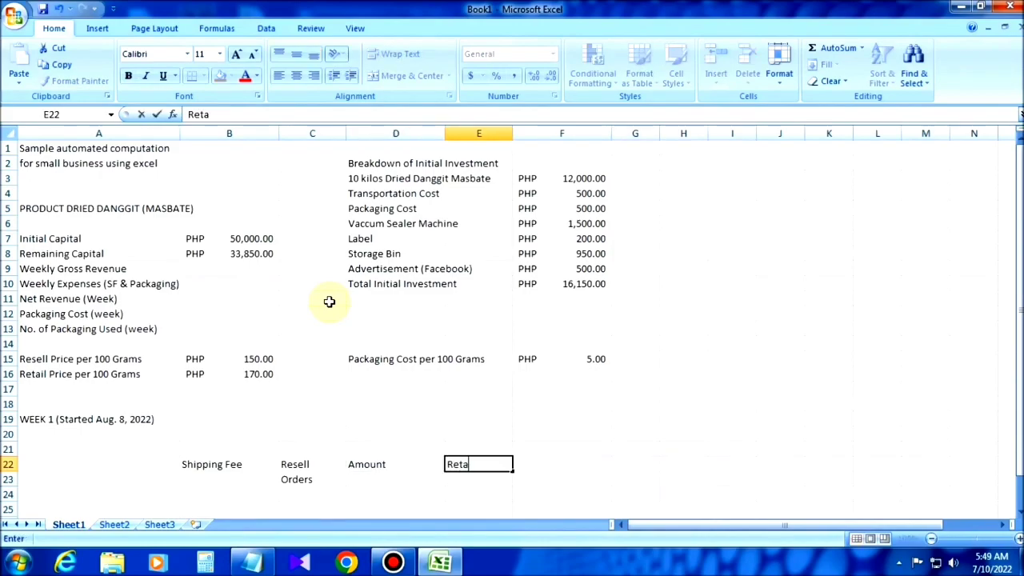
type("il")
key("Return")
type("Orders")
key("Up")
key("Right")
type("Amoun")
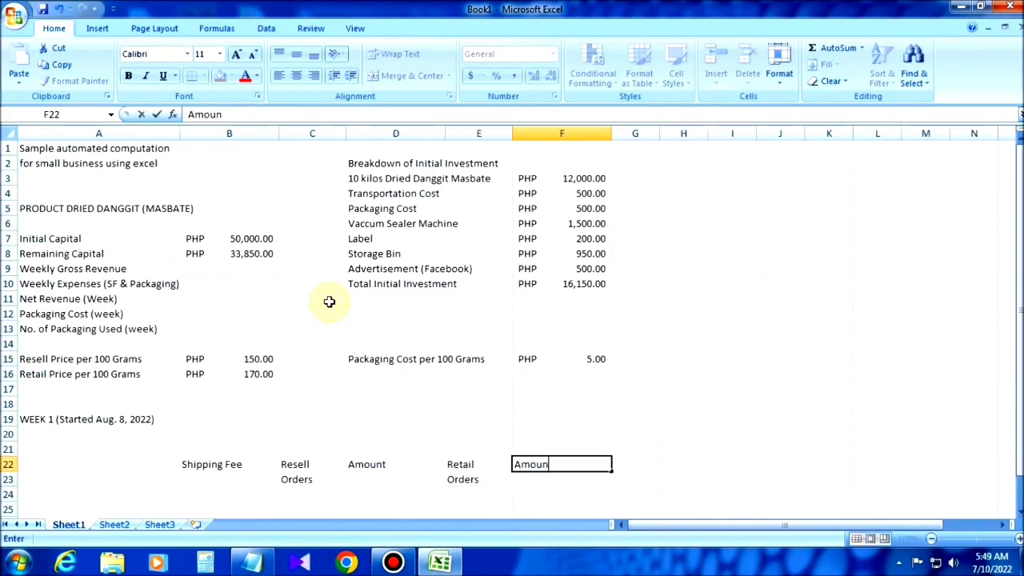
key("Return")
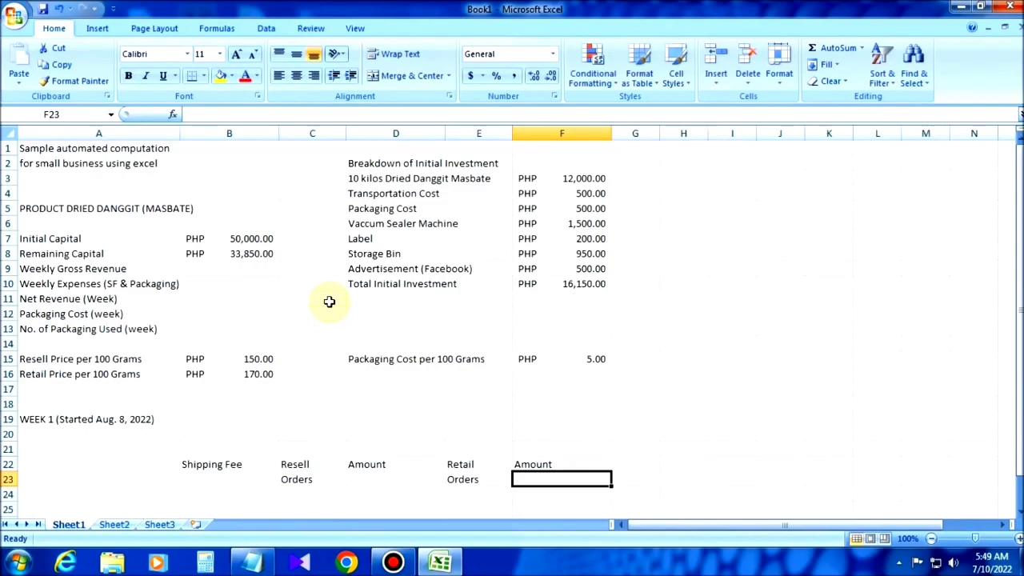
key("Down")
key("Down")
scroll(329, 302, "down", 1)
scroll(328, 301, "down", 1)
Format the date cells A25:A31 as Long Date
scroll(329, 302, "down", 1)
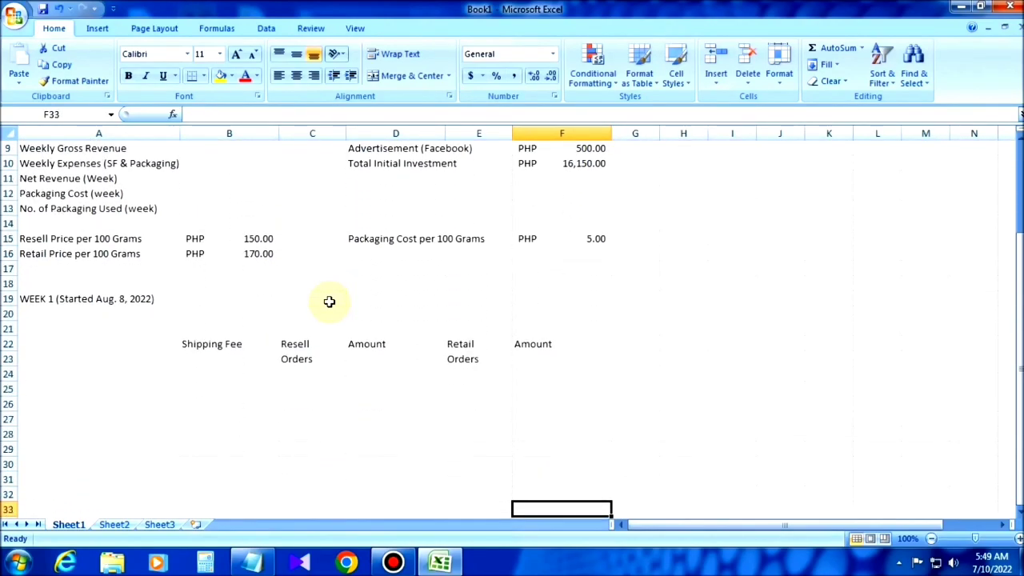
scroll(329, 301, "down", 2)
key("Home")
key("shift+Down")
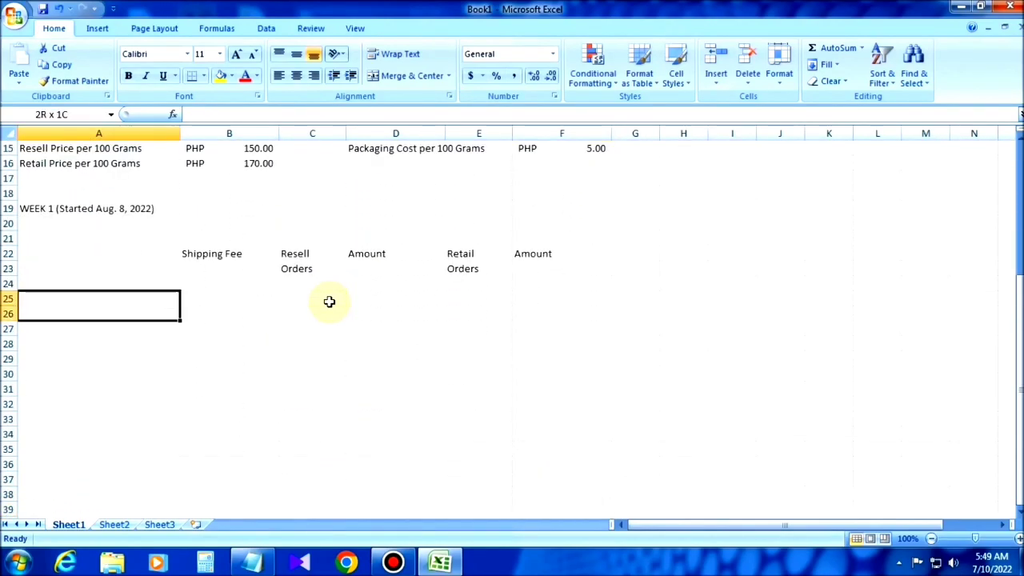
key("shift+Down")
key("shift+Down")
key("shift+Down")
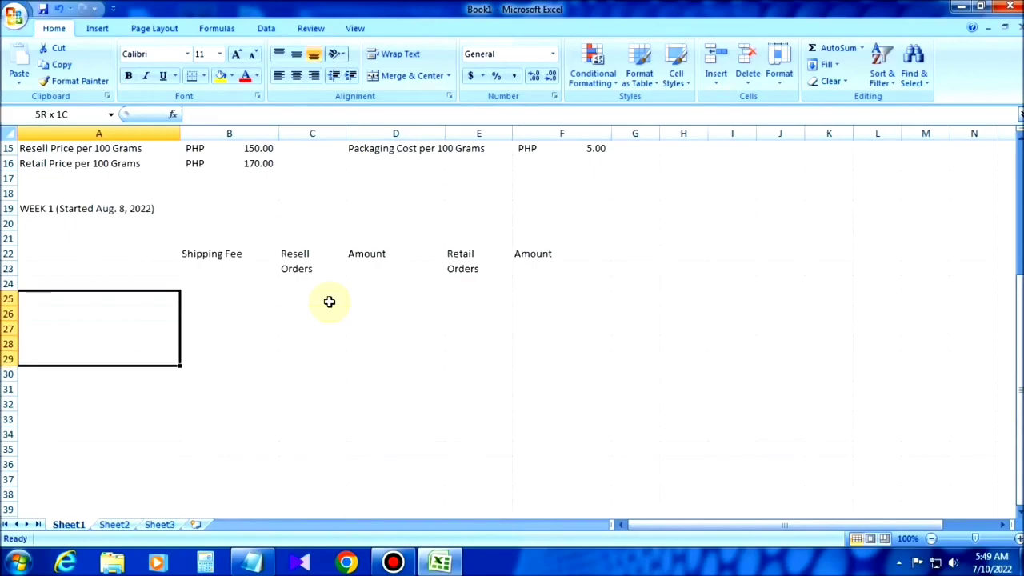
key("shift+Down")
key("shift+Down")
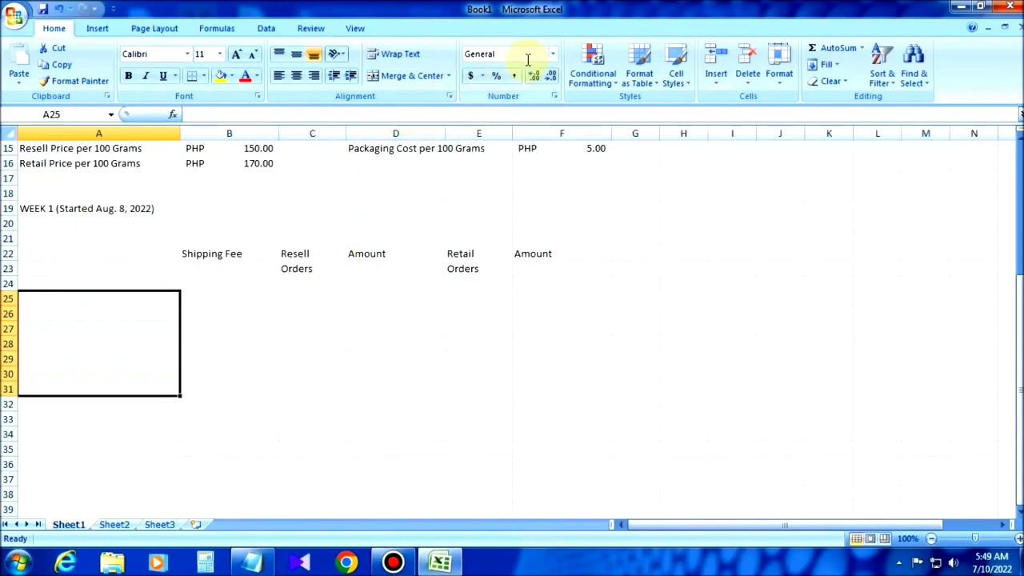
left_click(552, 54)
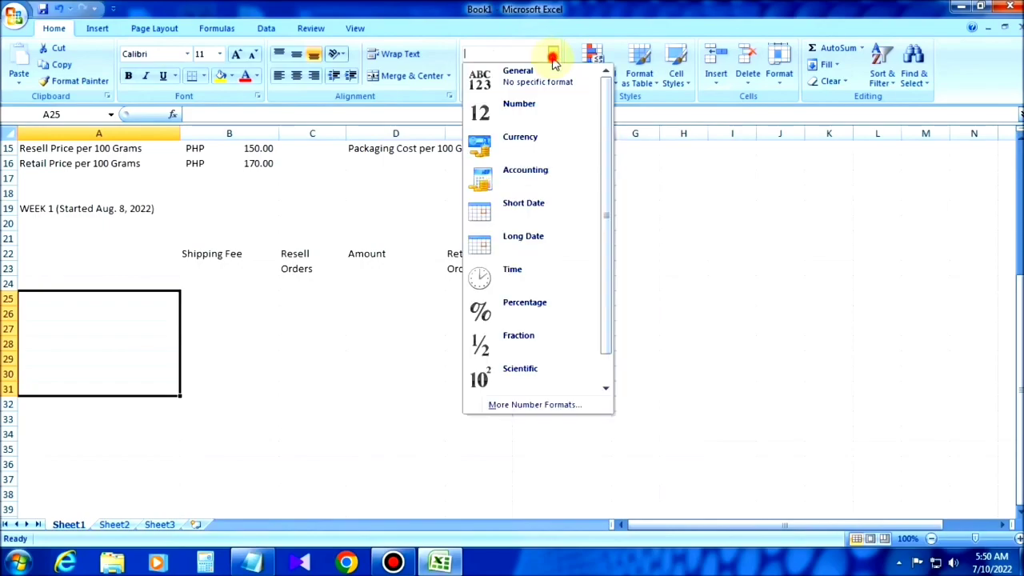
left_click(522, 240)
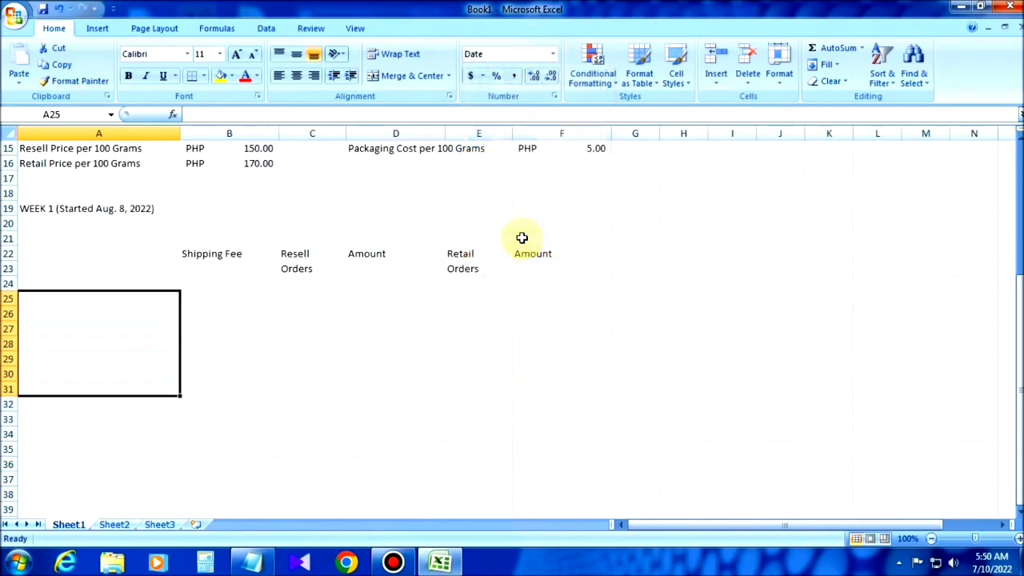
Enter the dates 8/8/2022 through 8/14/2022 in A25:A31 and TOTAL in A32
left_click(151, 297)
type("8/8/2")
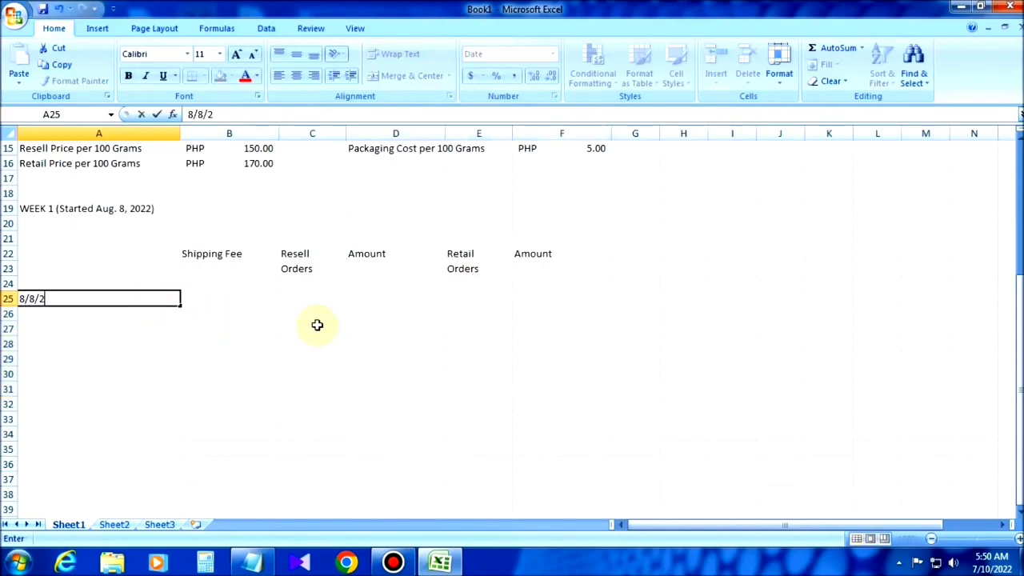
type("022")
key("Return")
type("8/9/2002")
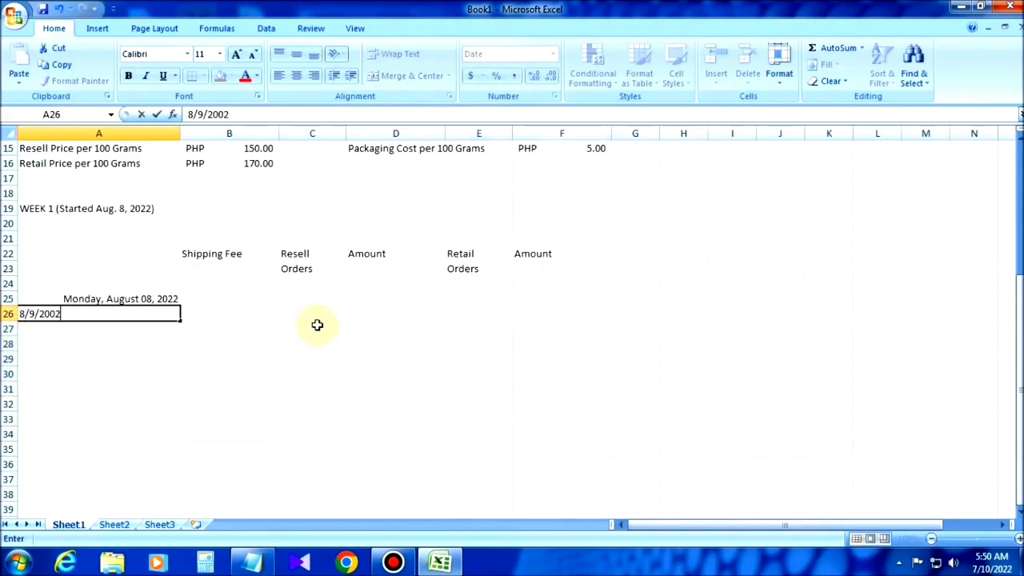
key("Return")
type("8/10/2")
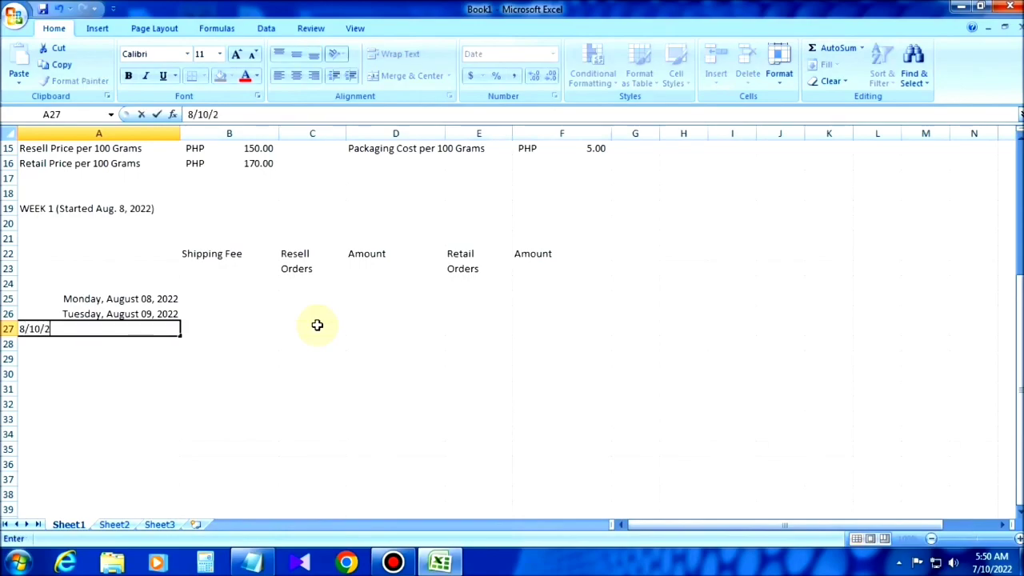
type("022")
key("Return")
type("8/2022")
key("Return")
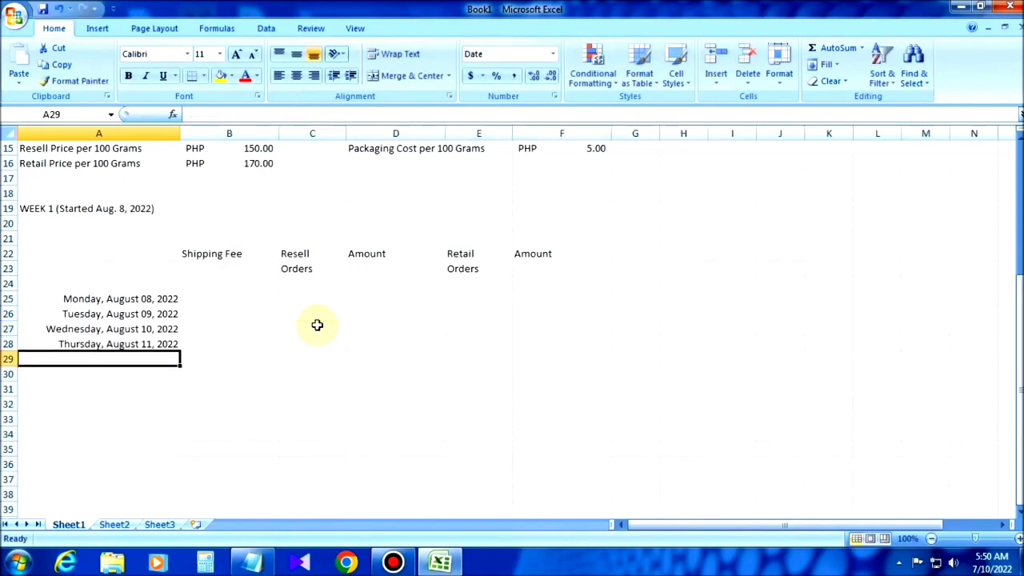
key("alt")
key("alt")
type("8/")
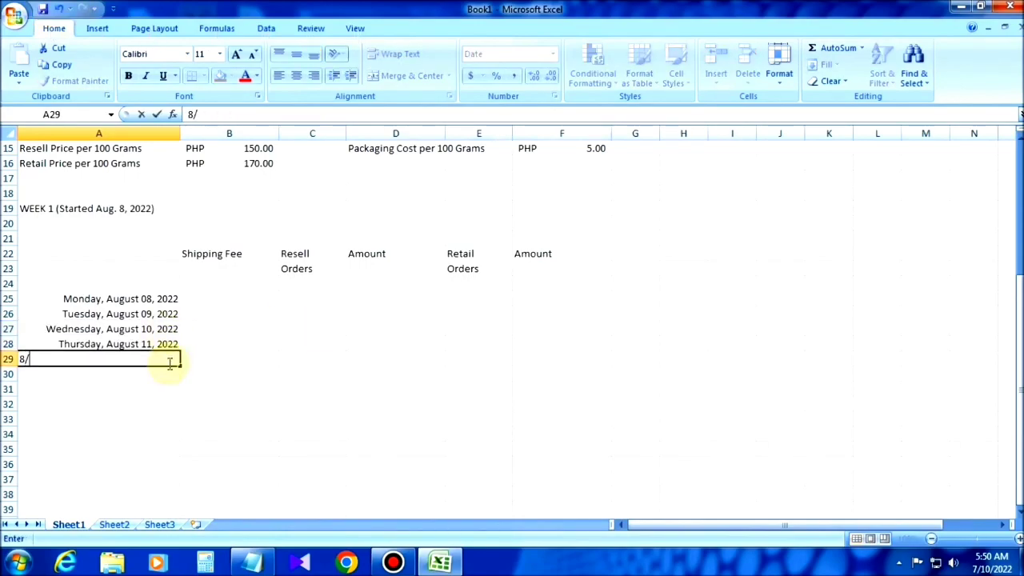
type("12/2022")
key("Return")
type("8/13/2022")
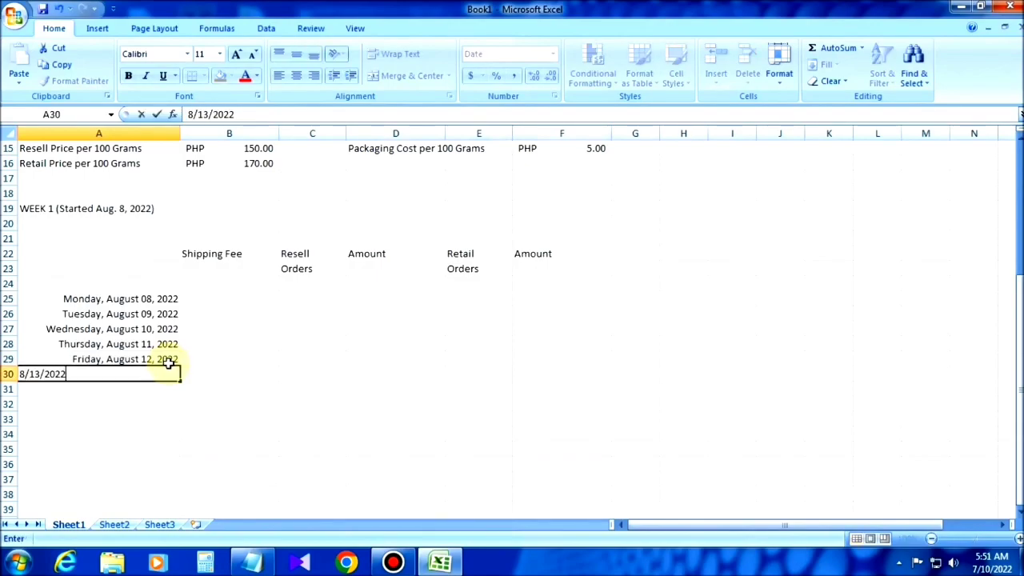
key("Return")
type("8/14/2022")
key("Return")
type("T")
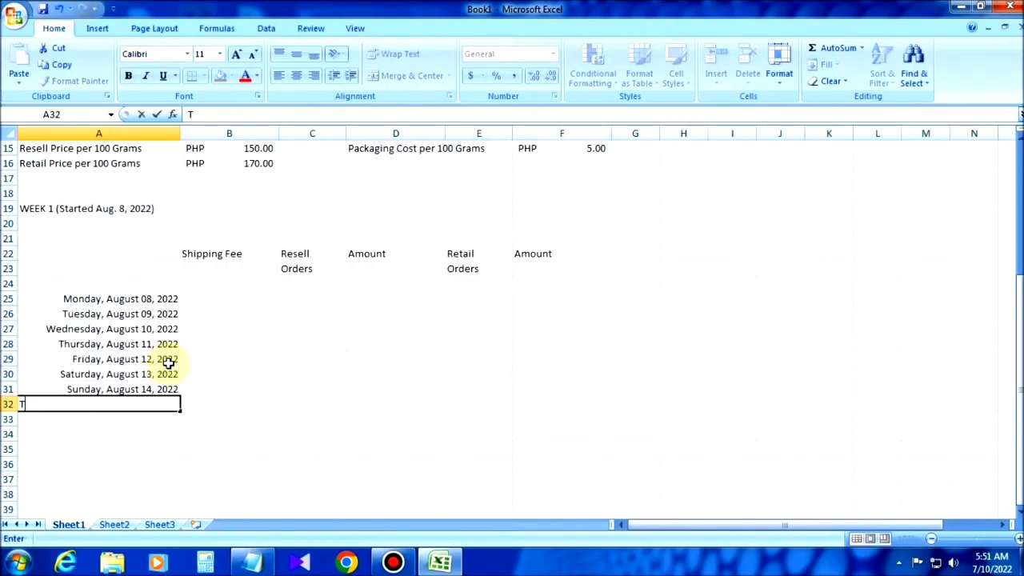
type("OTAL")
Enter =SUM(B25:B31) in B32 for the Shipping Fee total
key("Tab")
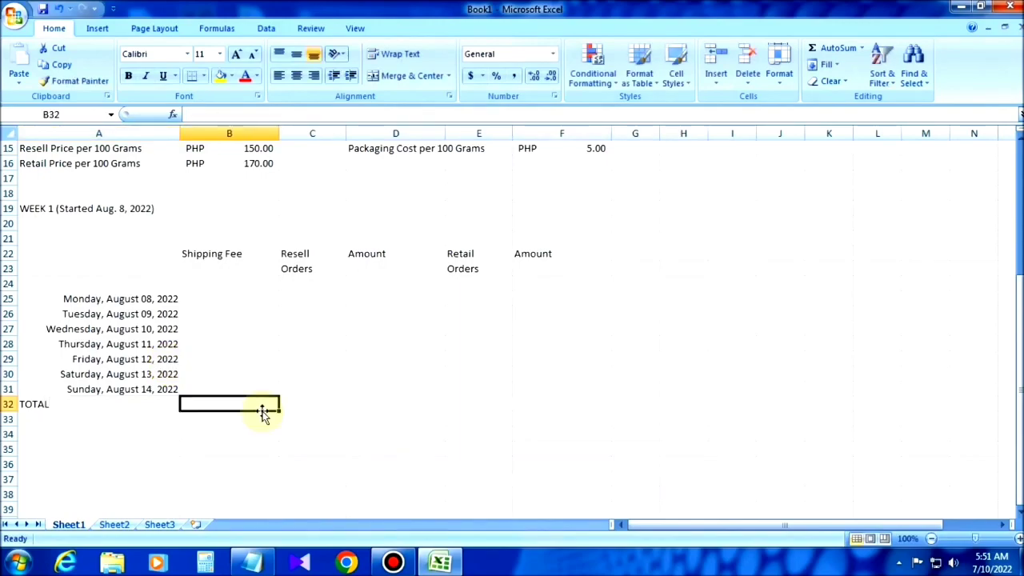
type("@")
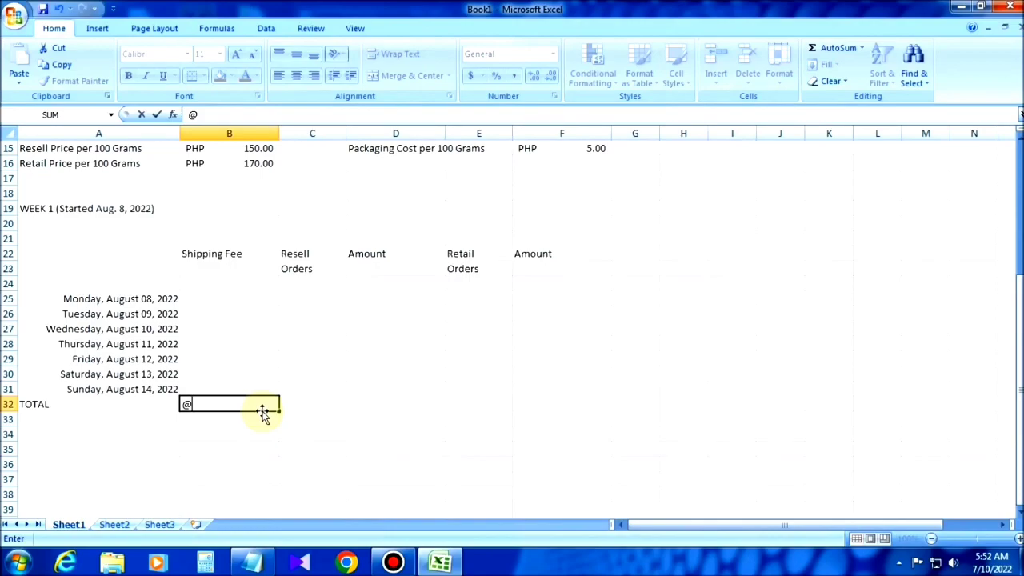
type("sum(")
key("Up")
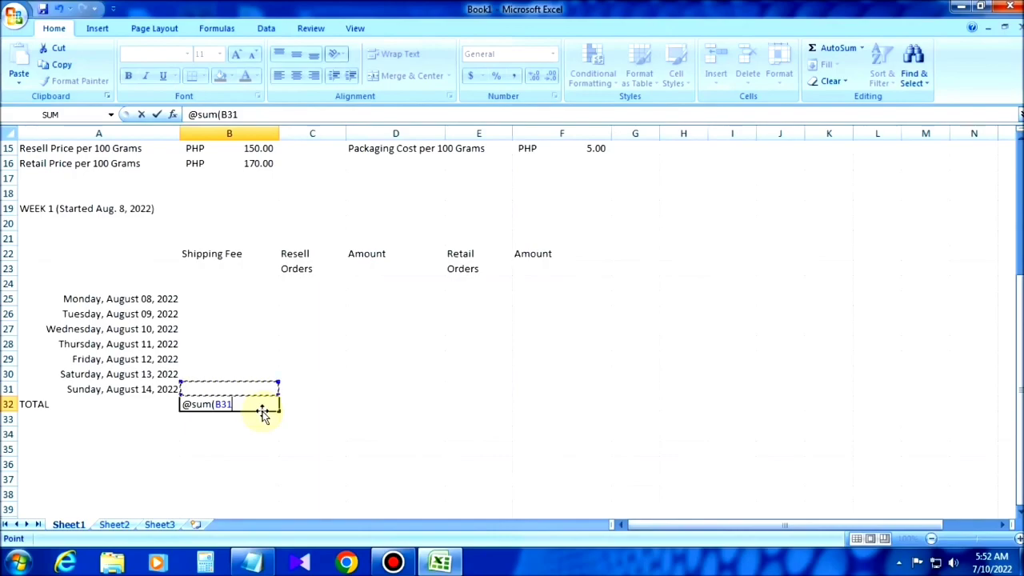
key("F8")
key("Up")
key("Up")
key("Up")
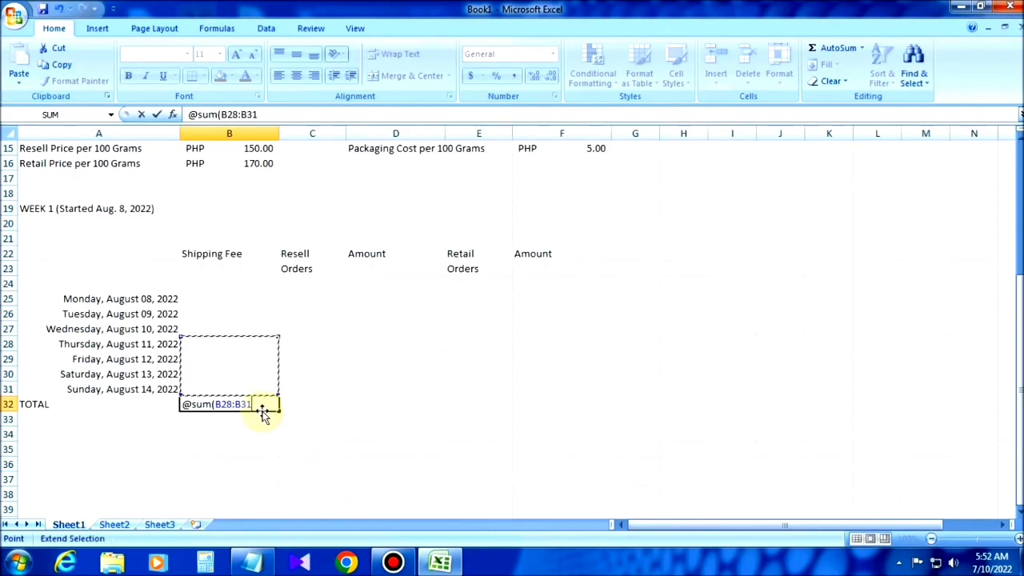
key("Up")
key("Up")
key("Up")
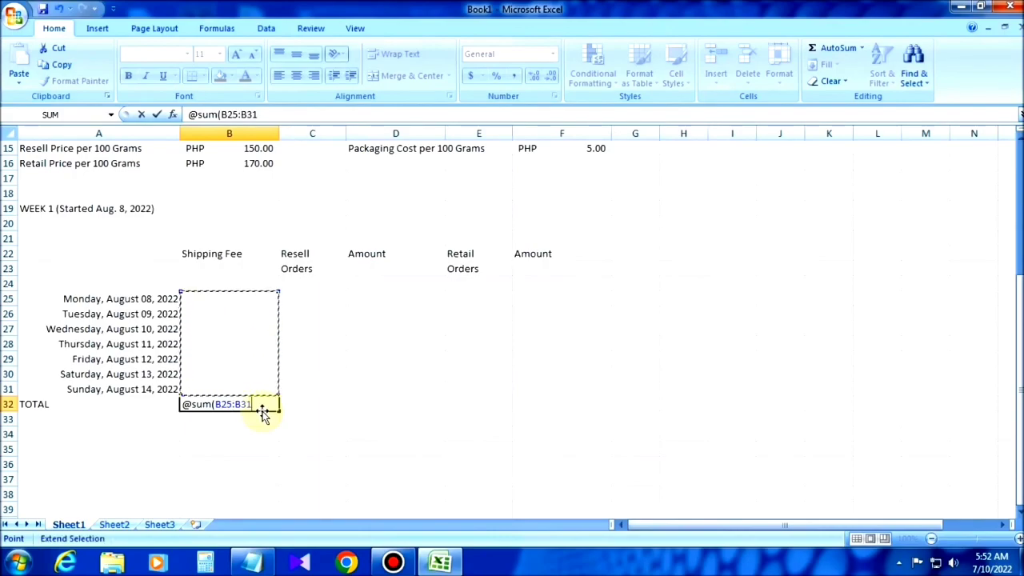
type(")")
key("Return")
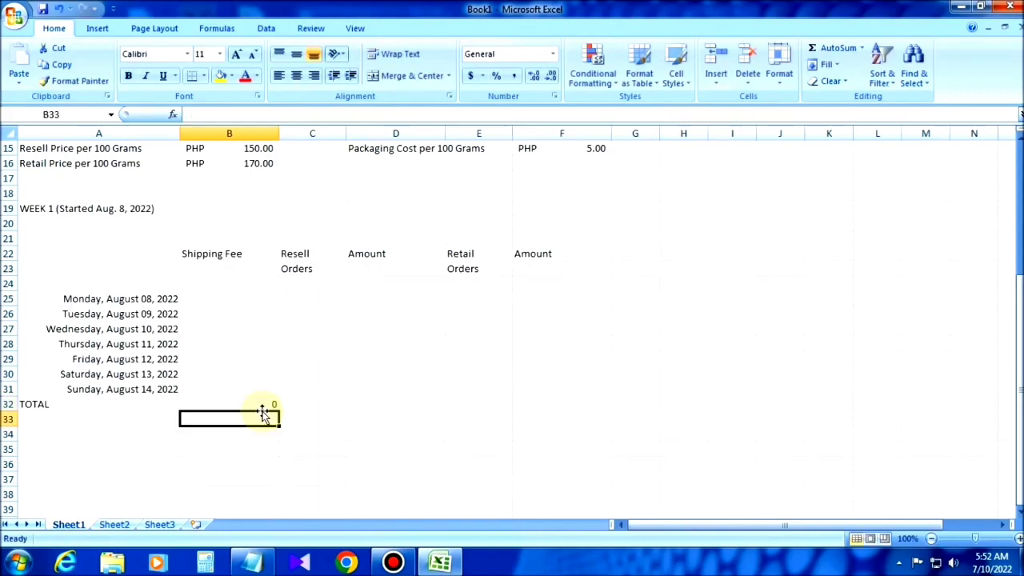
Copy the B32 SUM formula across C32:F32 of the TOTAL row
key("Up")
key("ctrl+c")
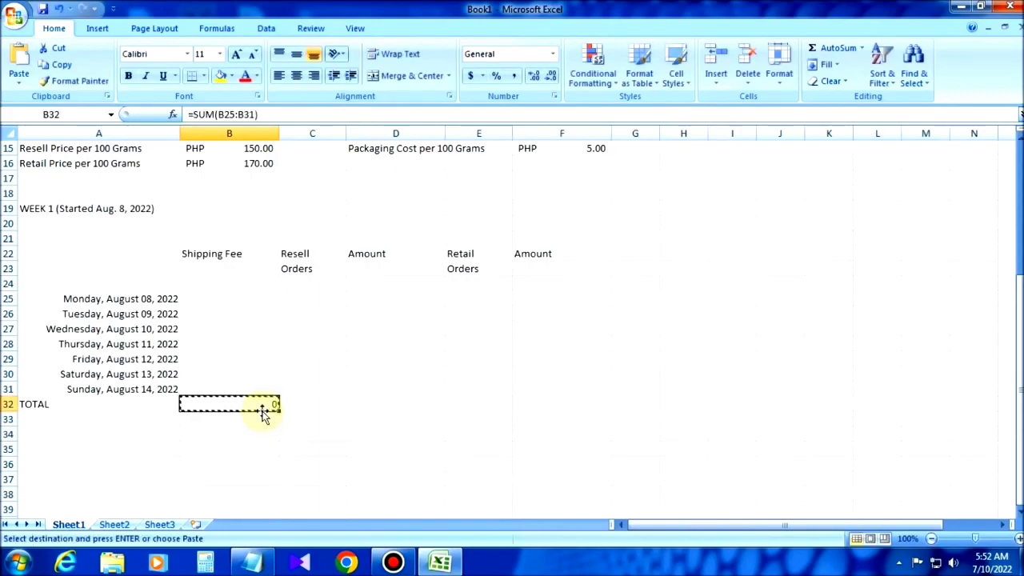
key("Right")
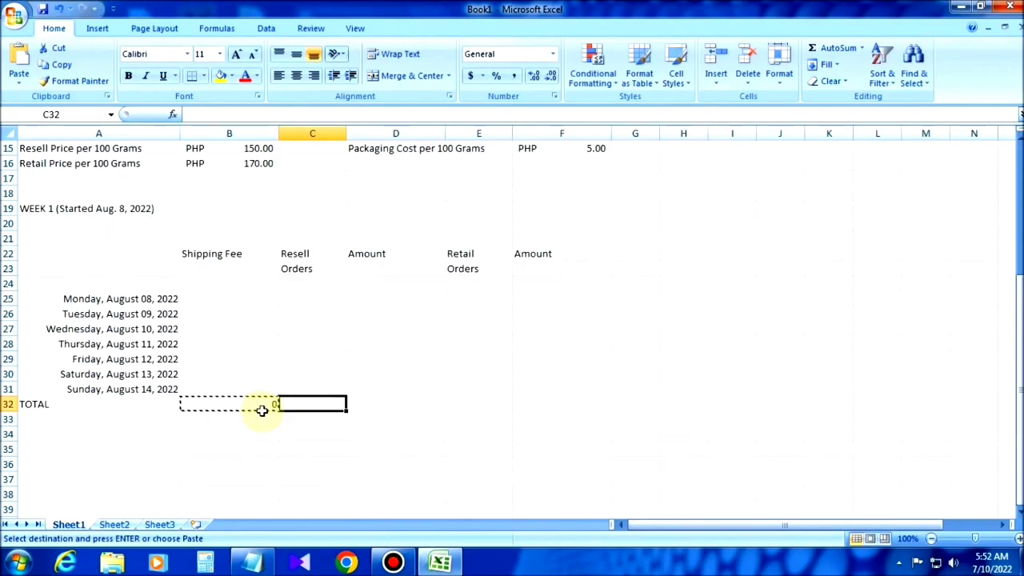
key("shift+Right")
key("shift+Right")
key("shift+Right")
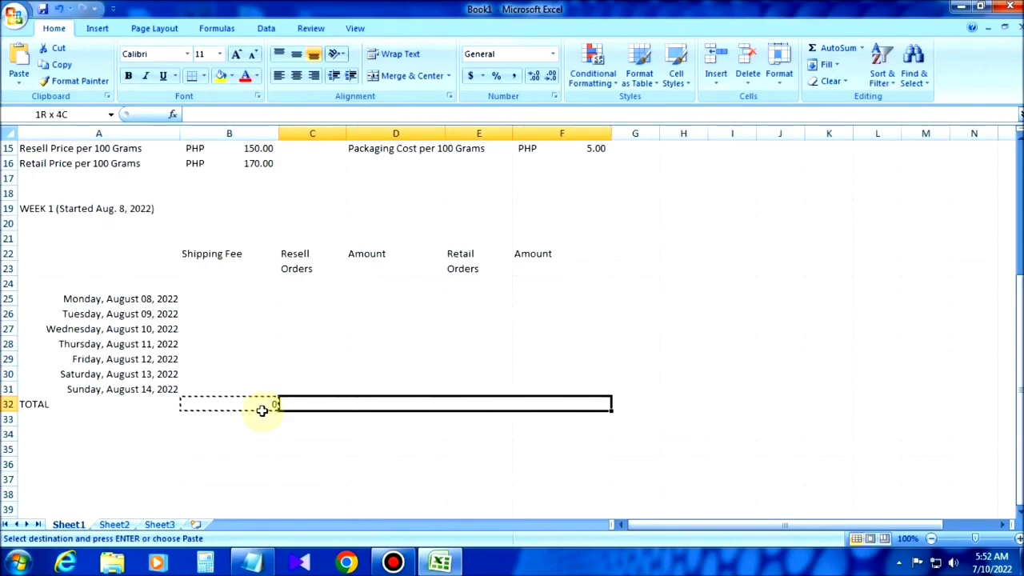
key("Return")
key("Up")
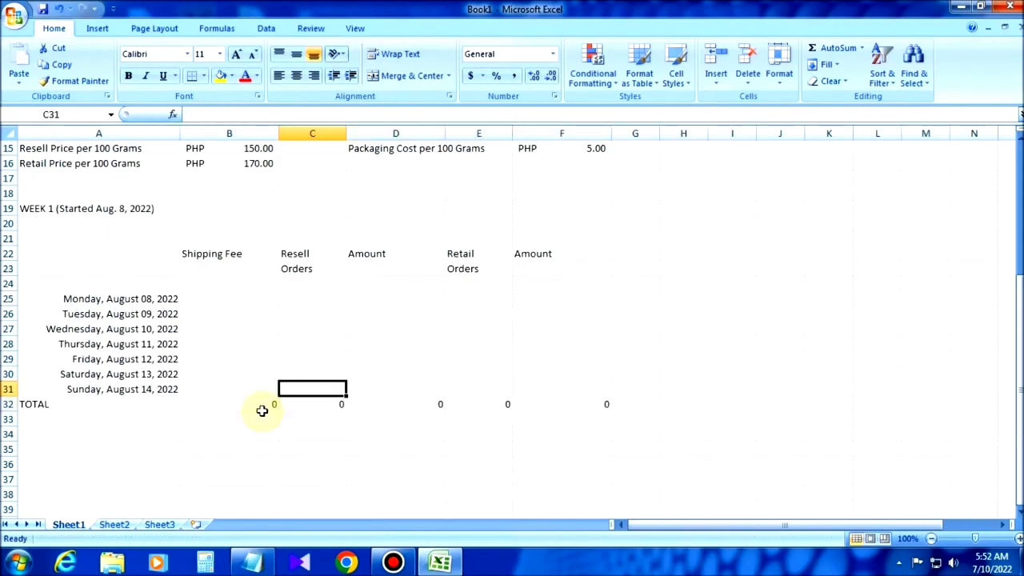
key("Up")
key("Up")
key("Up")
key("Up")
key("Up")
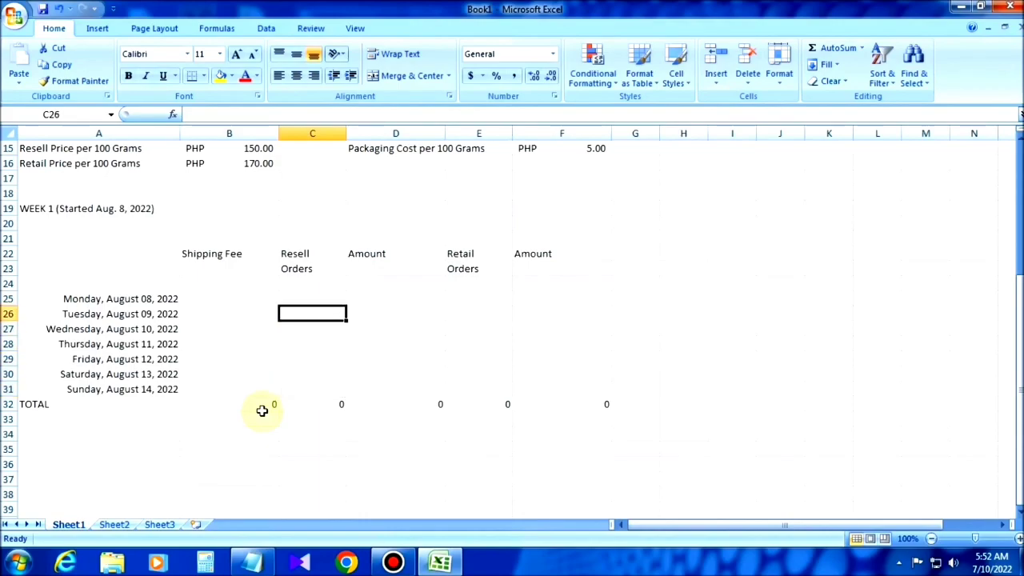
key("Left")
key("Up")
Select the resale Amount cells D25:D32 and apply Currency format
key("shift+Down")
key("shift+Down")
key("shift+Down")
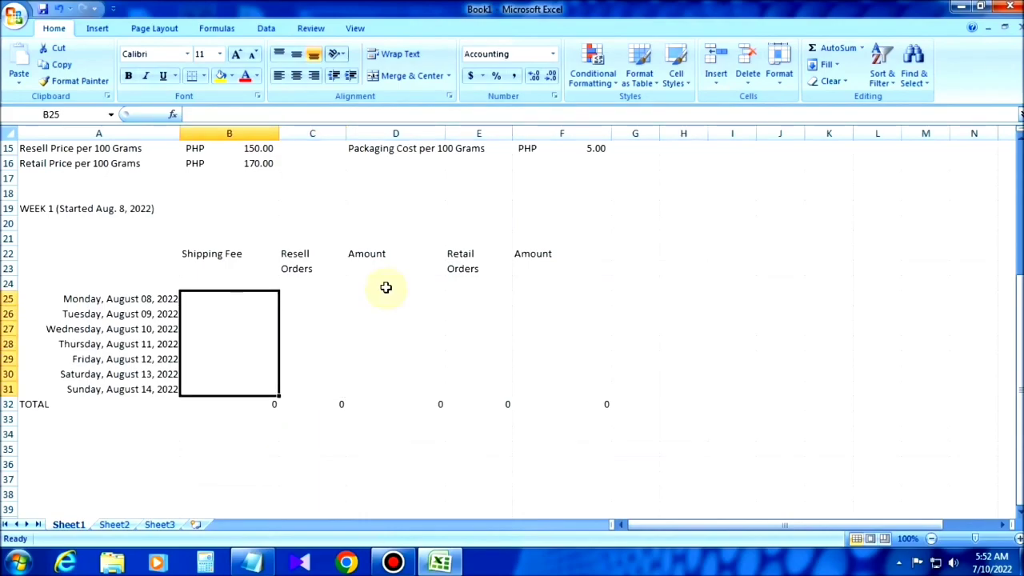
left_click(385, 286)
left_click_drag(392, 299, 391, 402)
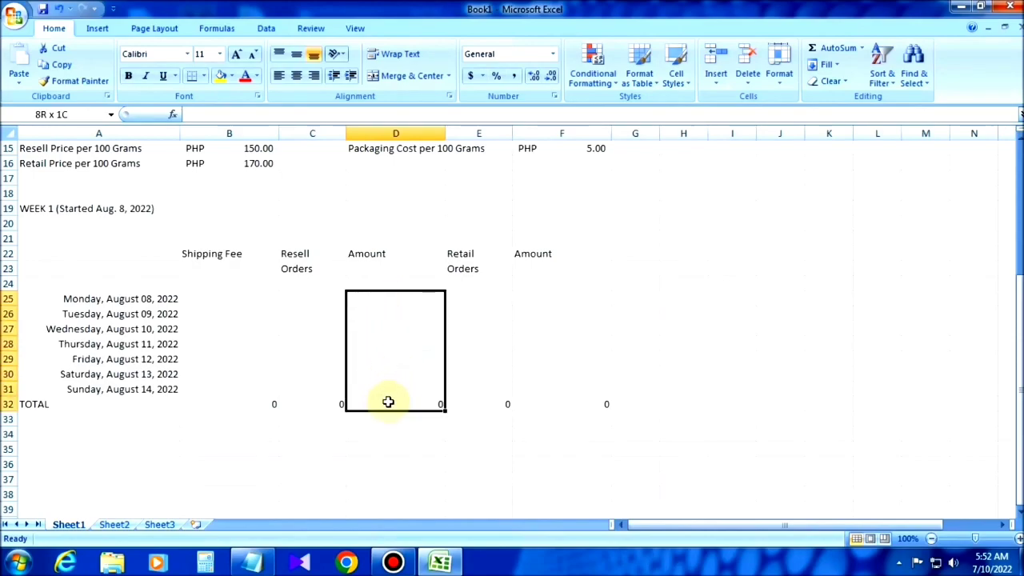
left_click(552, 54)
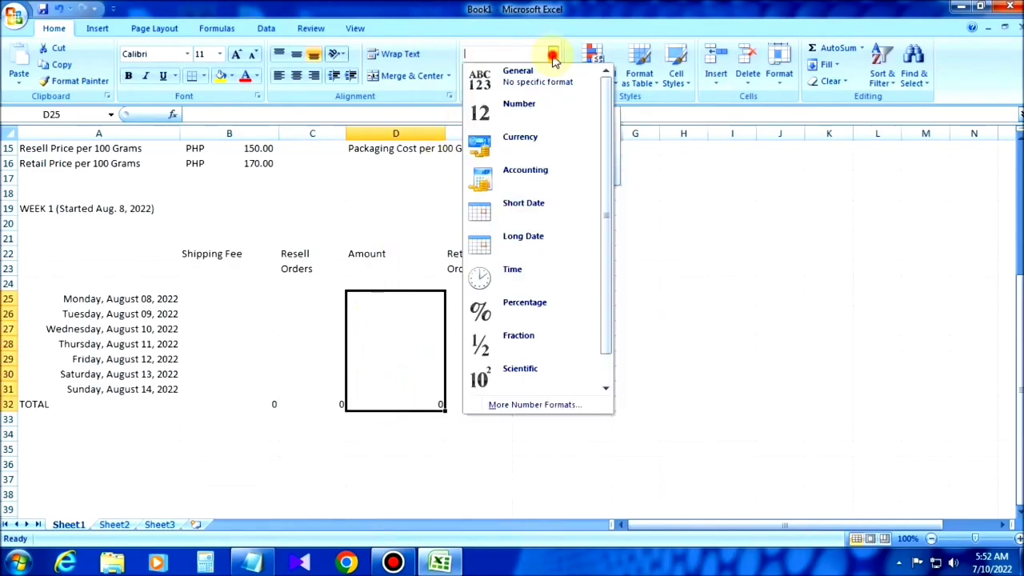
left_click(519, 138)
Change D25:D32 to Accounting format with the PHP currency symbol
left_click(483, 77)
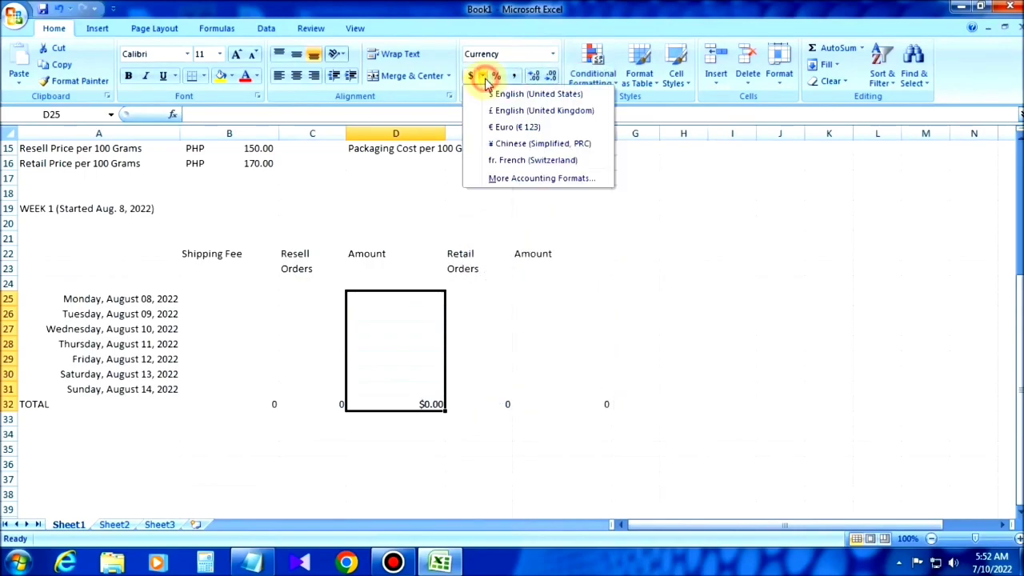
left_click(520, 182)
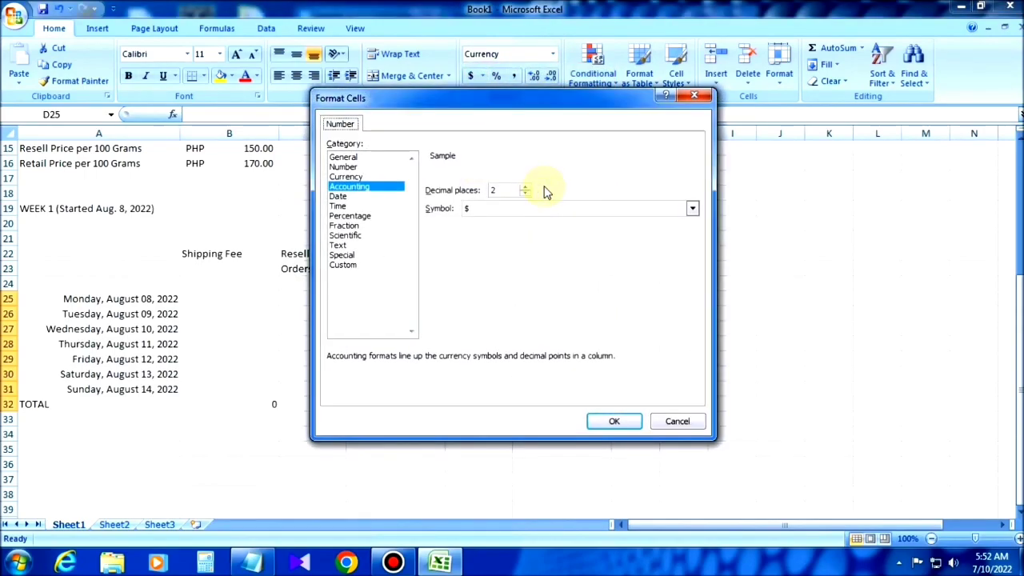
left_click(692, 208)
left_click_drag(693, 227, 697, 263)
left_click(695, 269)
left_click(695, 269)
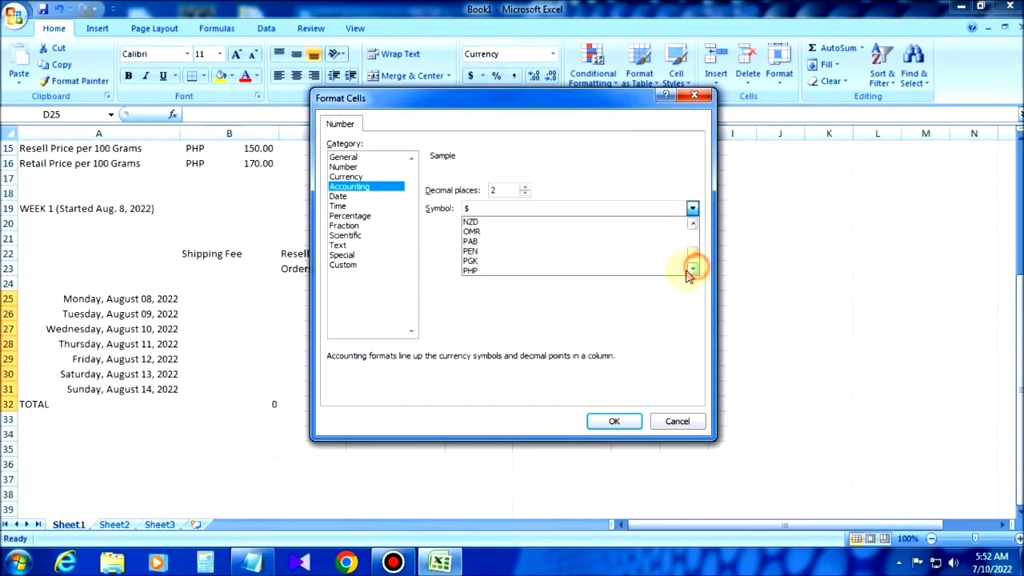
left_click(676, 270)
left_click(615, 422)
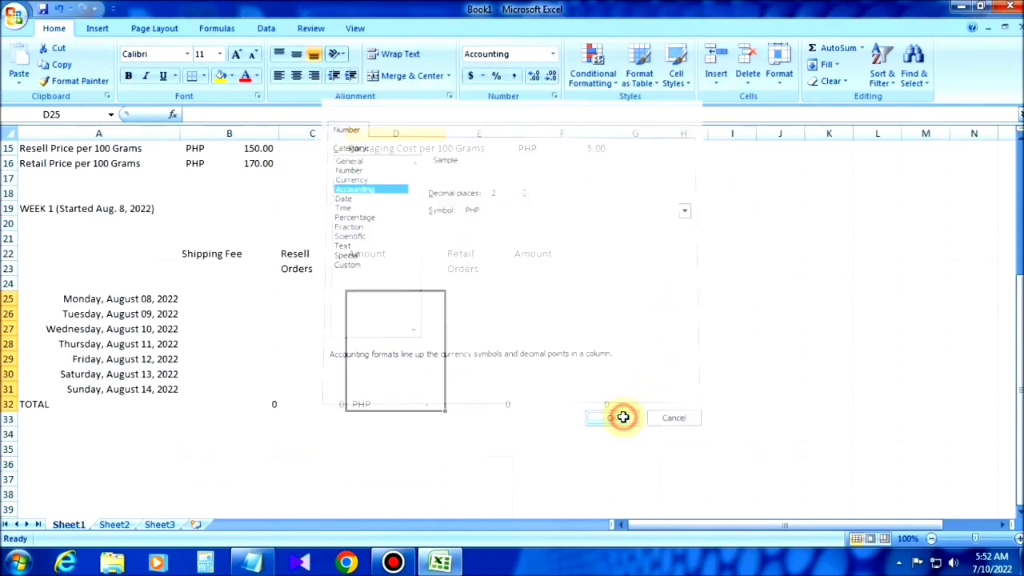
Select the retail Amount cells F24:F32 and apply Currency format
left_click(564, 286)
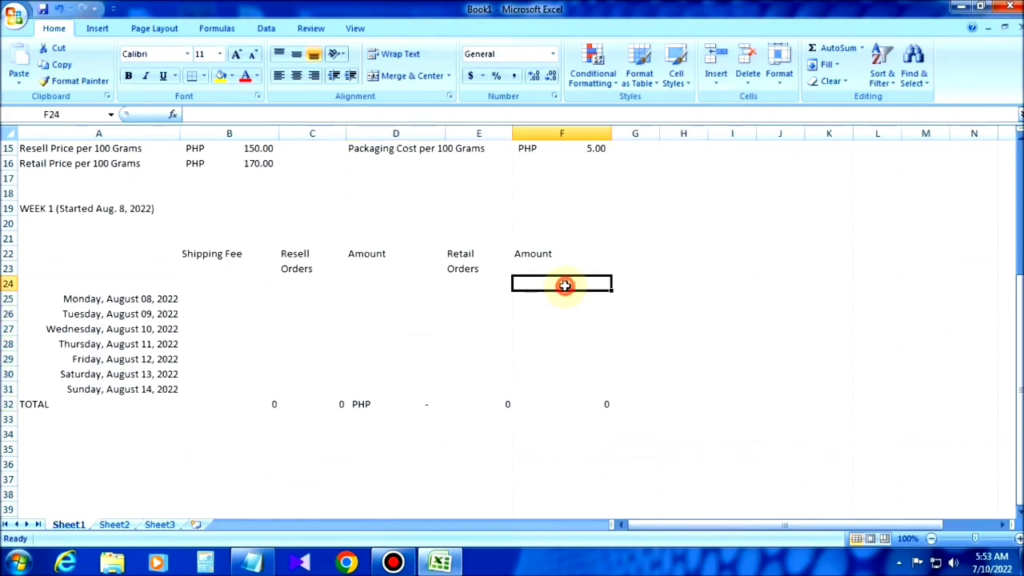
left_click_drag(564, 285, 567, 393)
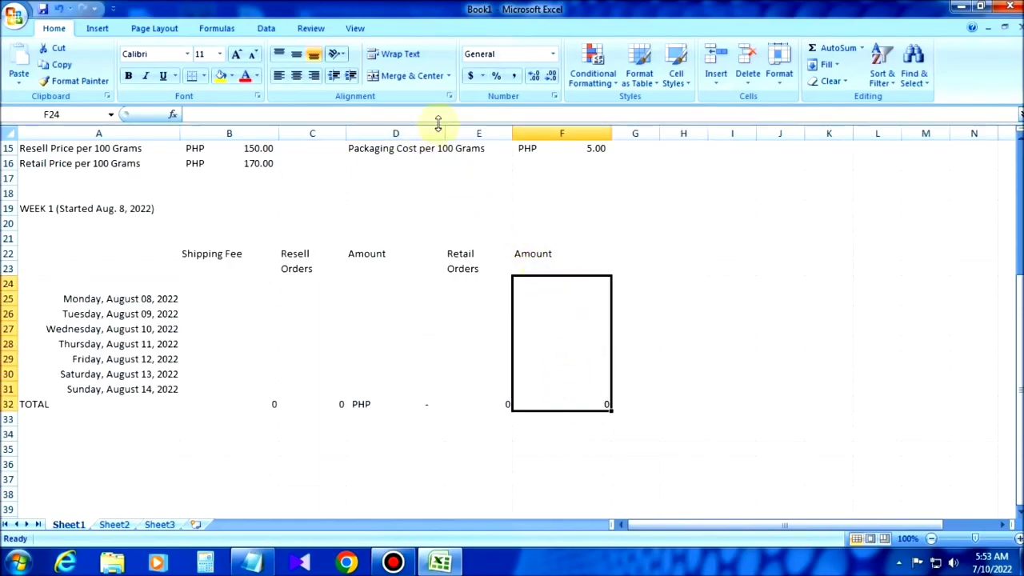
left_click(553, 53)
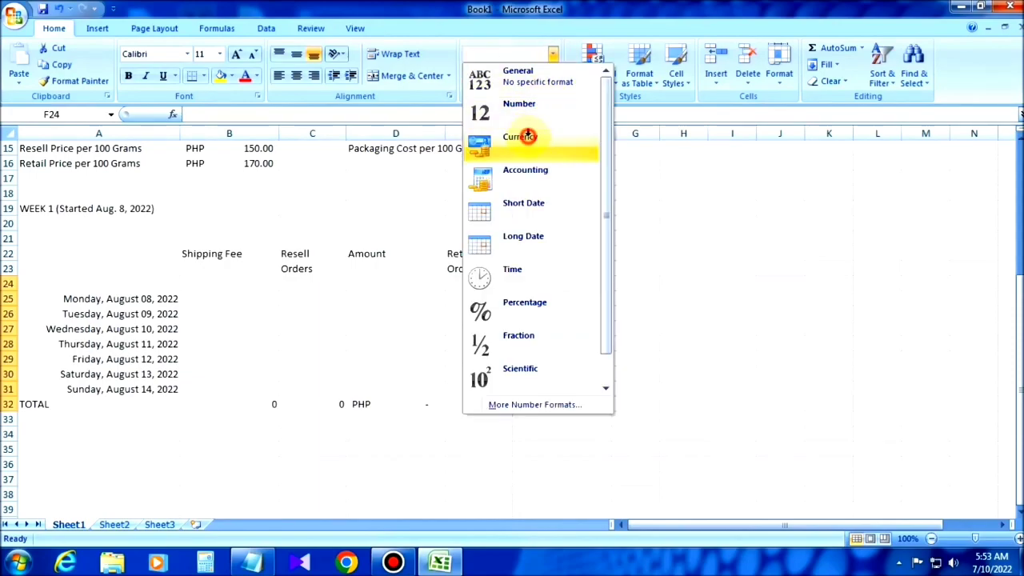
left_click(552, 136)
Reformat F24:F32 as Accounting with the PHP symbol, then select Shipping Fee cells B25:B32
left_click(484, 75)
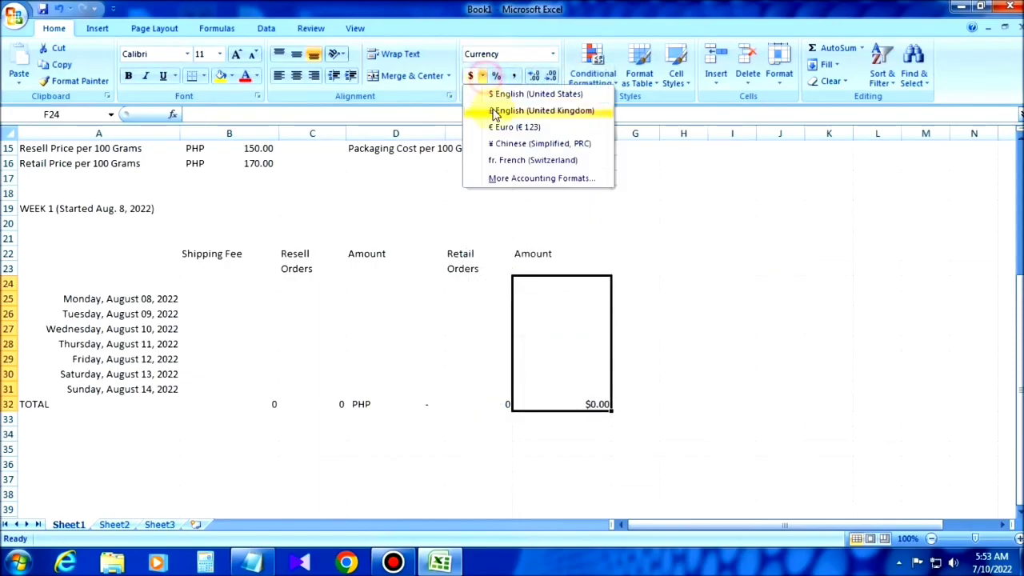
left_click(523, 177)
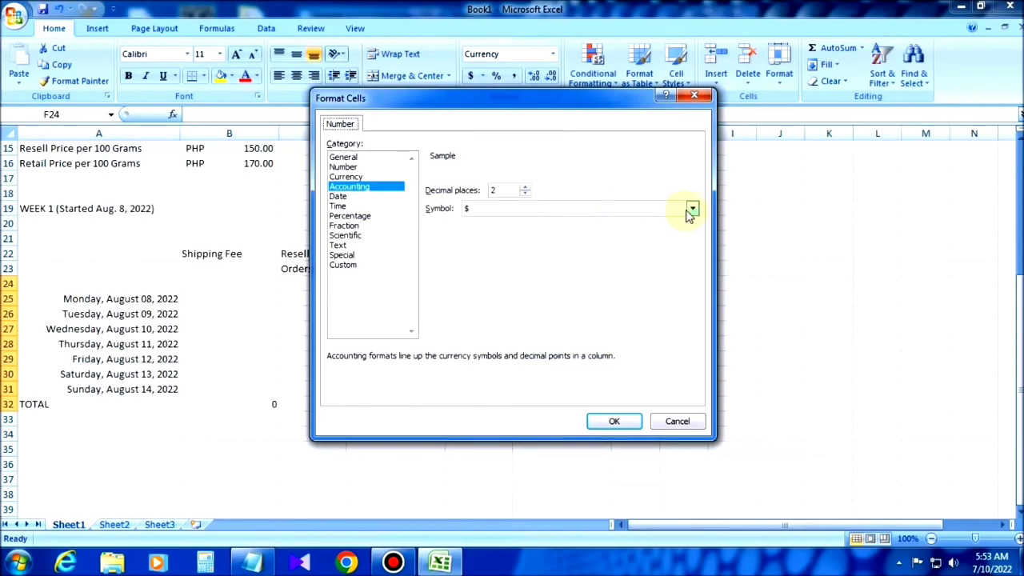
left_click(690, 209)
scroll(629, 260, "down", 10)
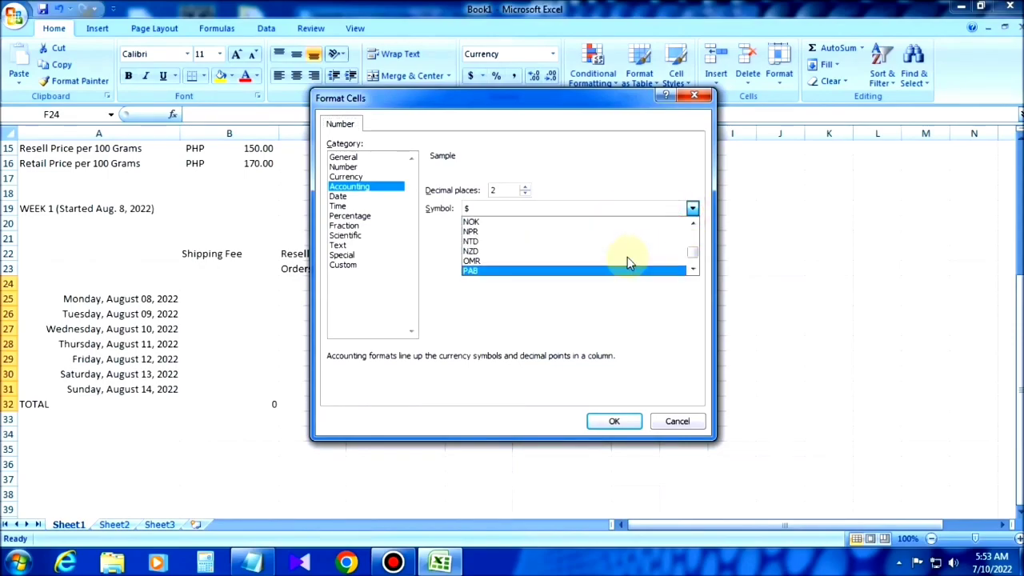
left_click(693, 270)
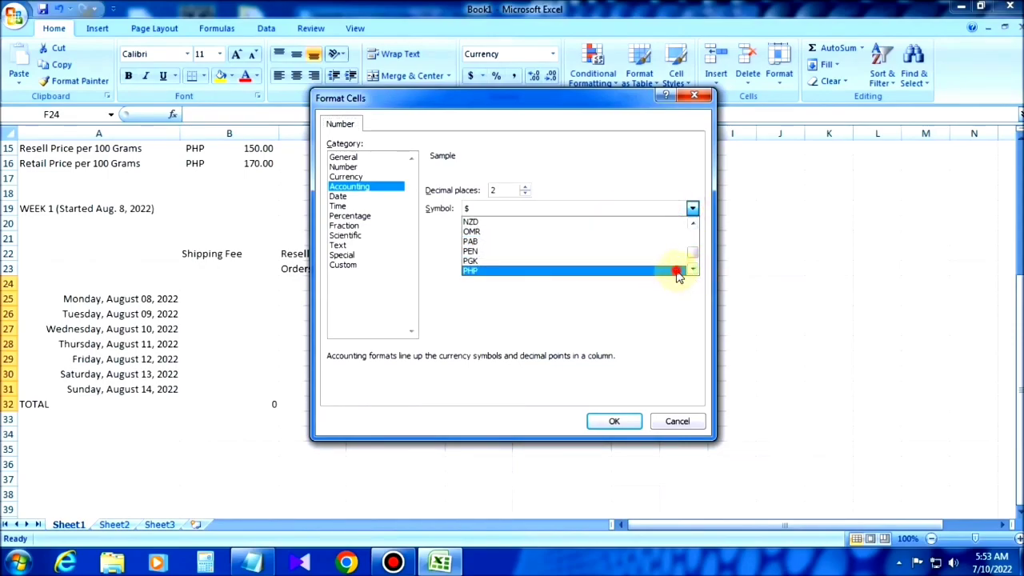
left_click(674, 270)
left_click(608, 420)
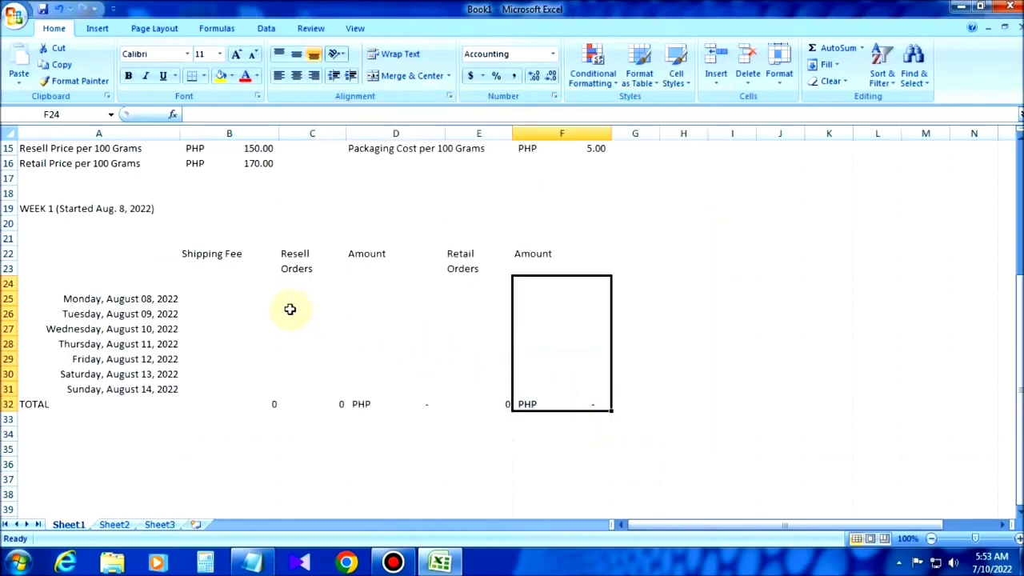
left_click_drag(236, 298, 246, 400)
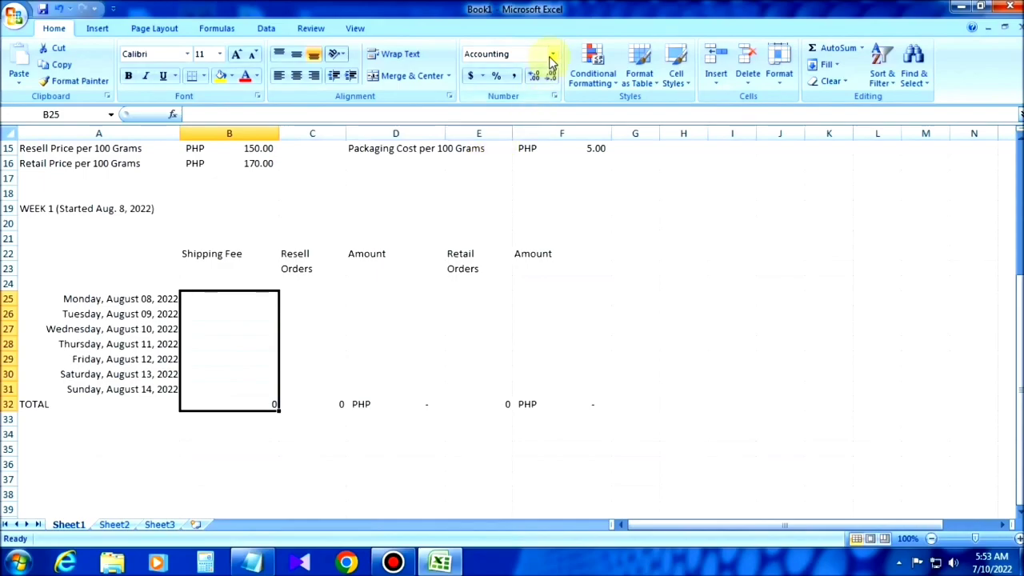
Give Shipping Fee cells B25:B32 Accounting format with the PHP symbol, so B32 shows PHP -
left_click(483, 76)
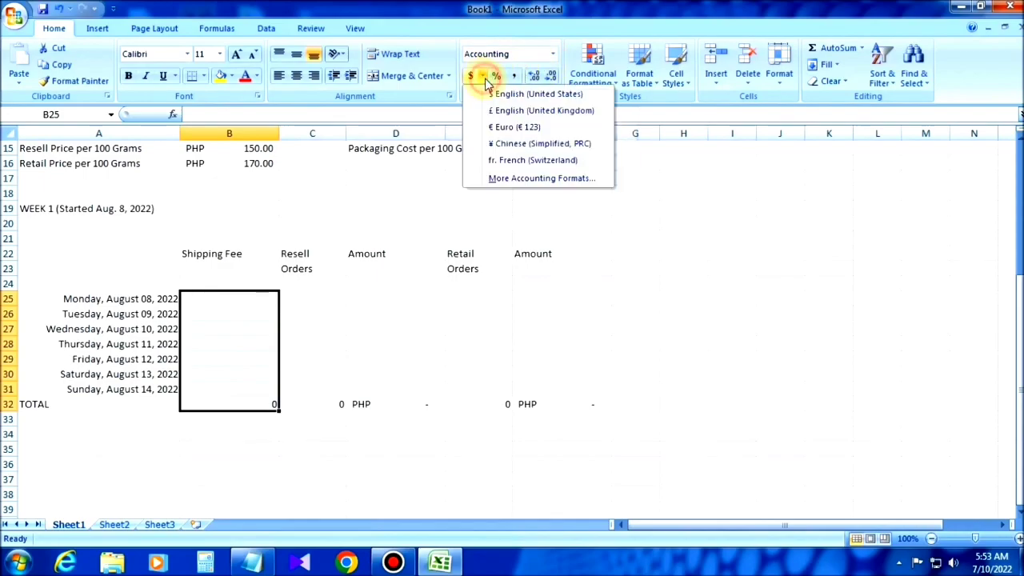
left_click(497, 177)
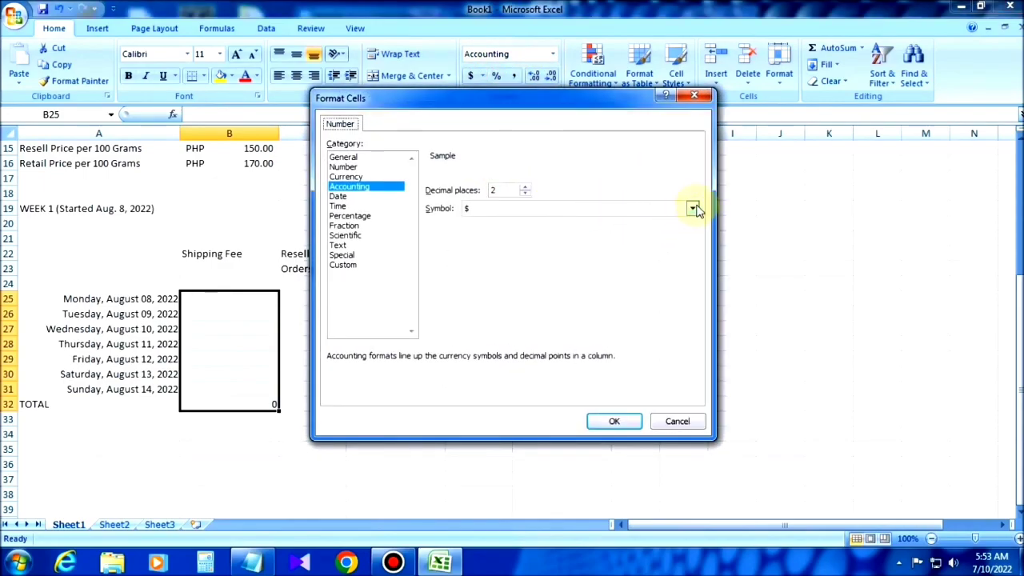
left_click(692, 209)
left_click_drag(693, 227, 690, 251)
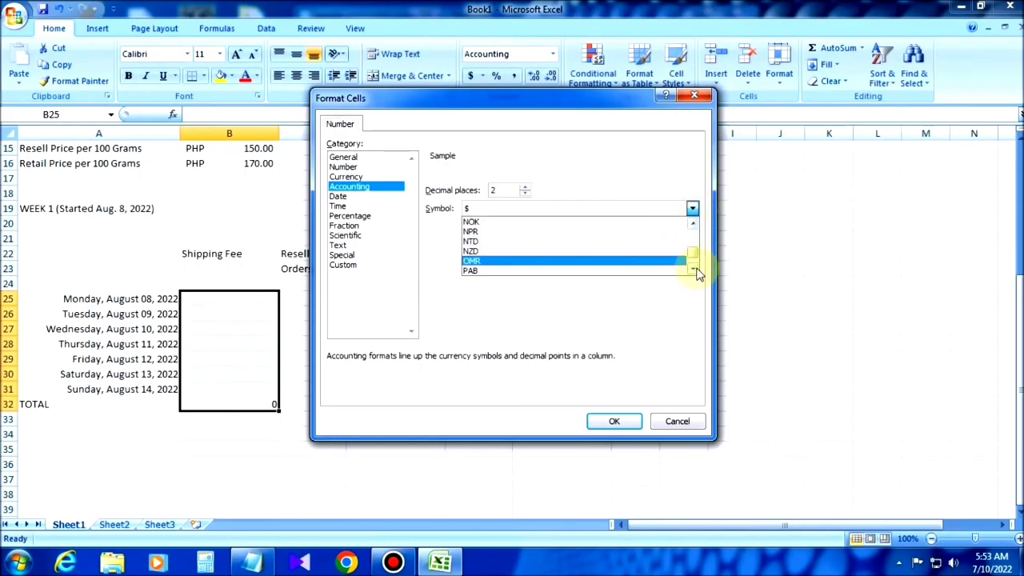
left_click(696, 270)
left_click(696, 271)
left_click(664, 270)
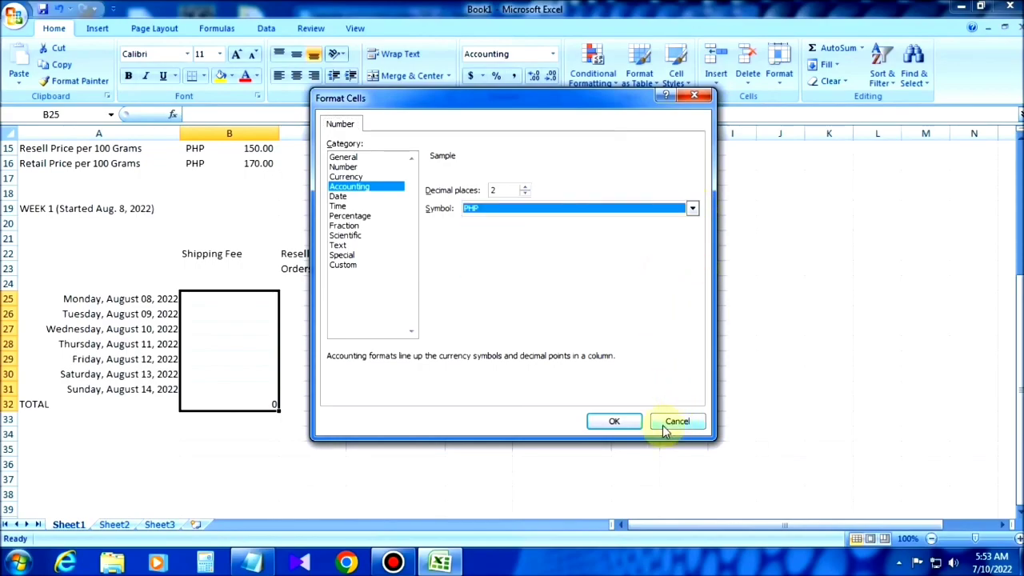
left_click(614, 421)
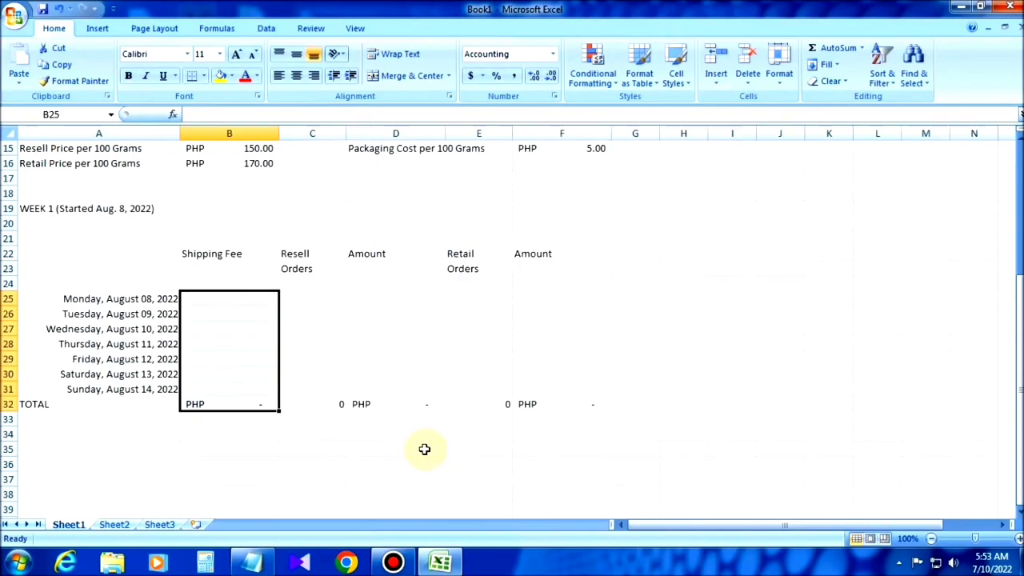
left_click(424, 449)
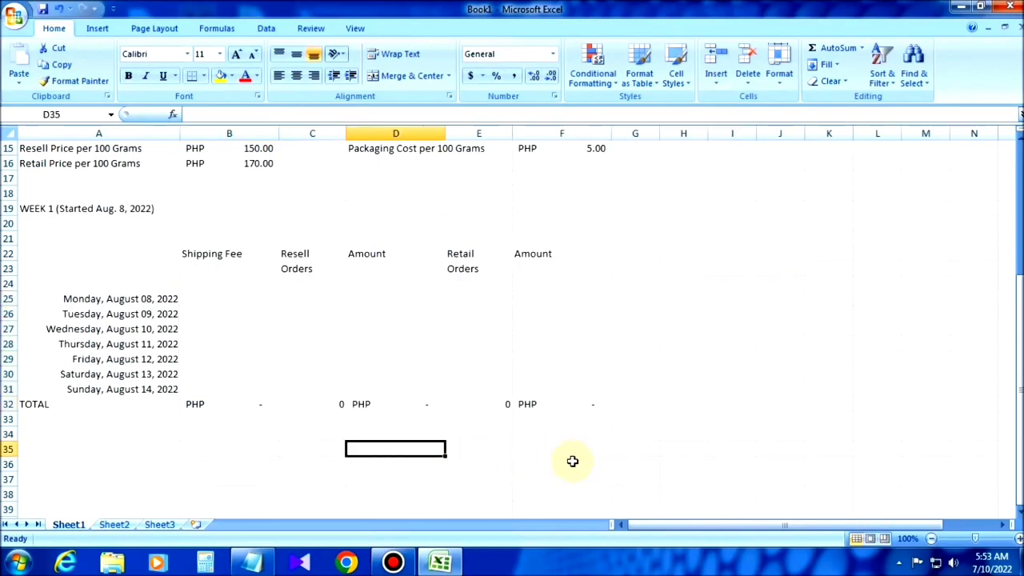
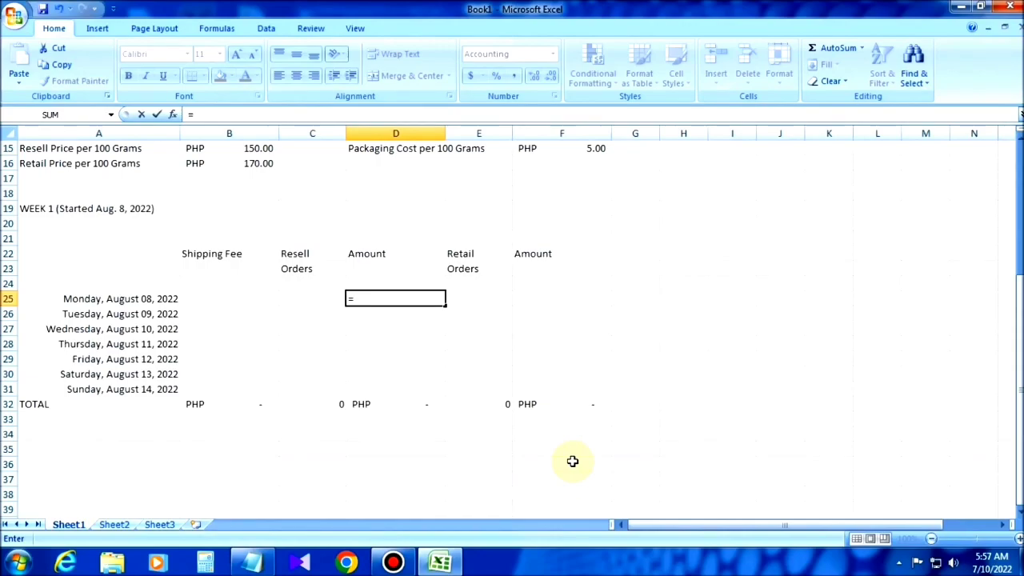
Enter =150*C25 in D25 and fill it down through D31 for the resell Amounts
type("150*")
key("Left")
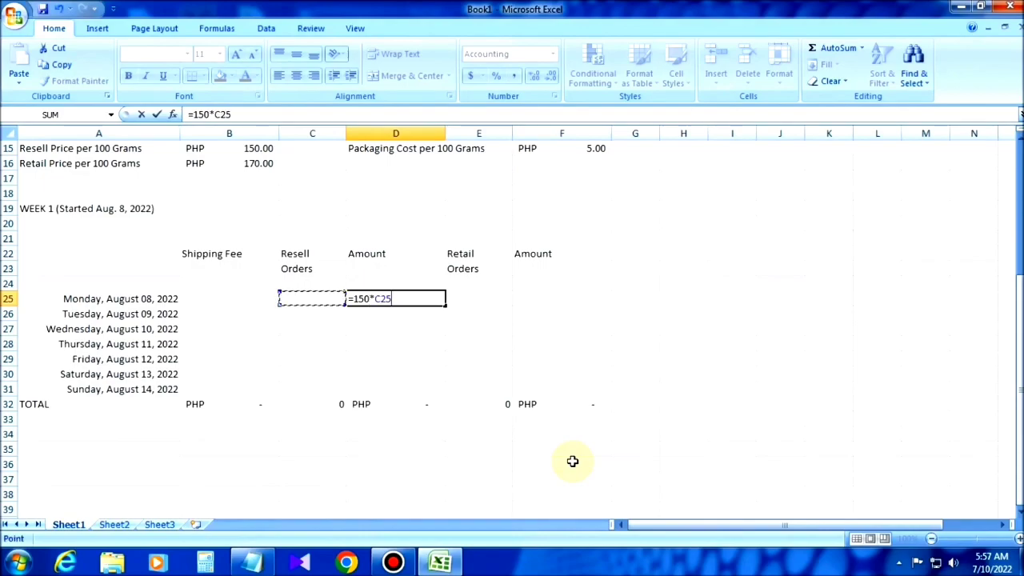
key("Return")
key("Up")
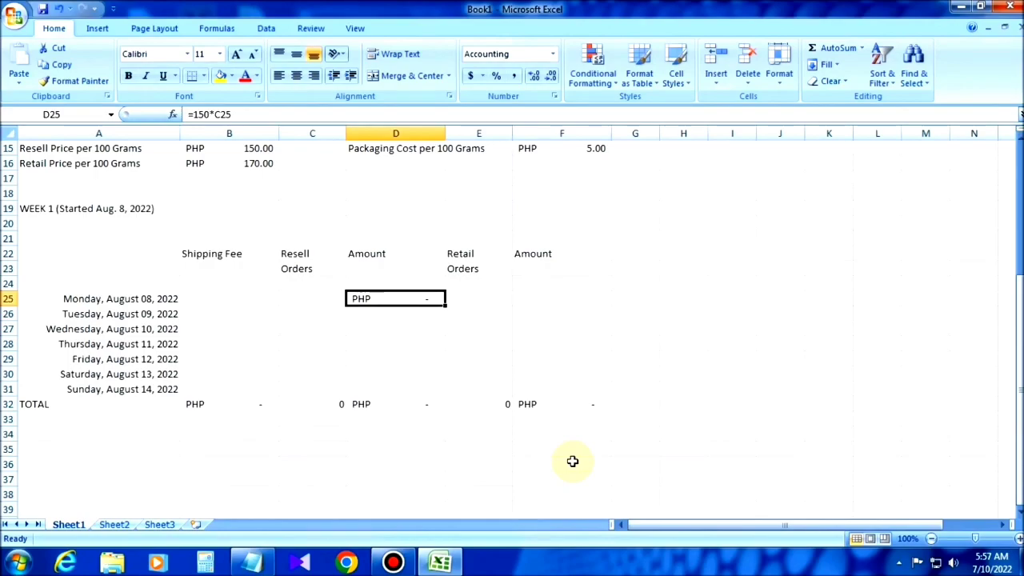
key("shift+Down")
key("shift+Down")
key("shift+Down")
key("shift+Down")
key("shift+Down")
key("shift+Down")
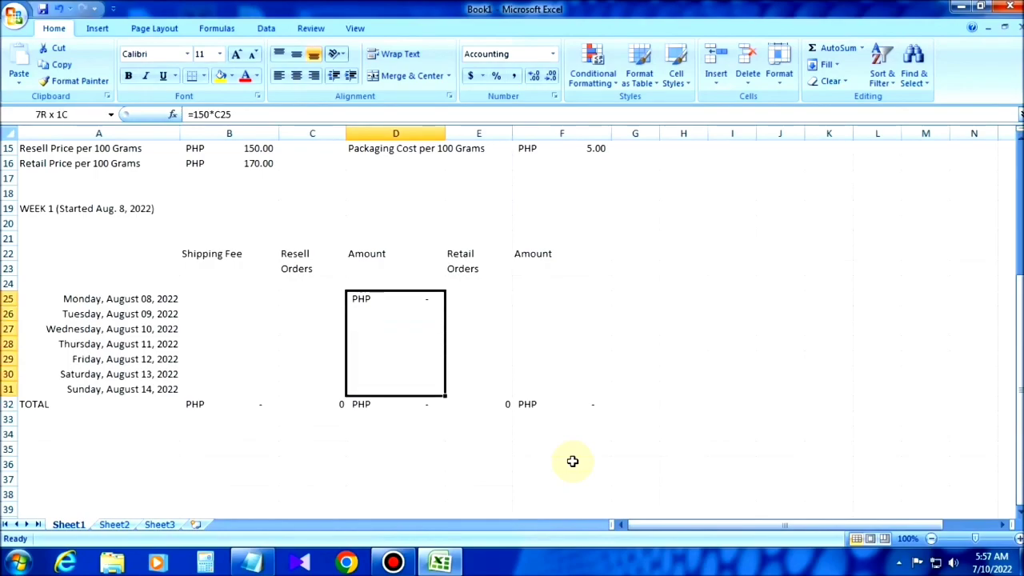
key("ctrl+d")
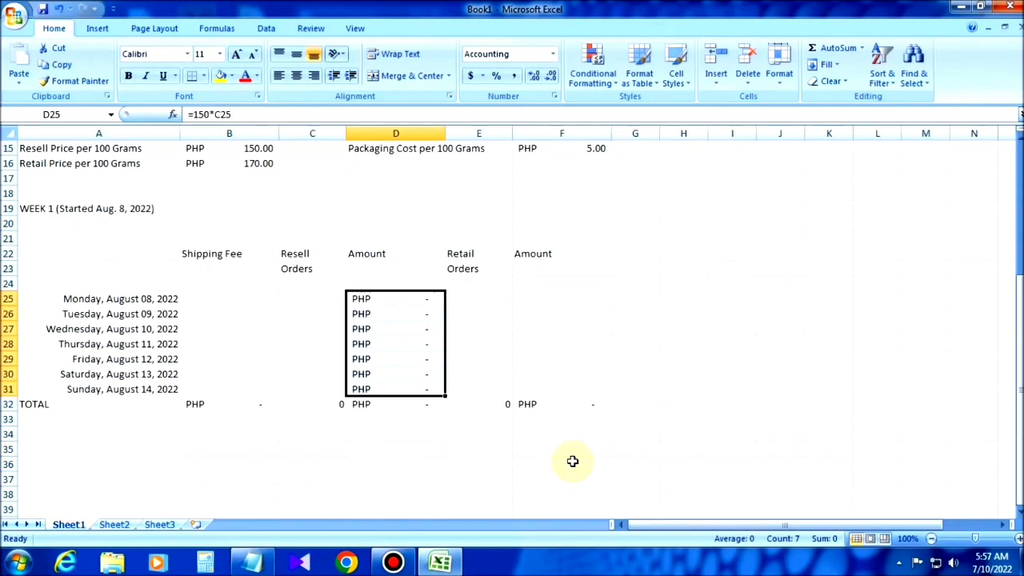
key("Down")
key("Down")
key("Down")
key("Down")
key("Down")
key("Down")
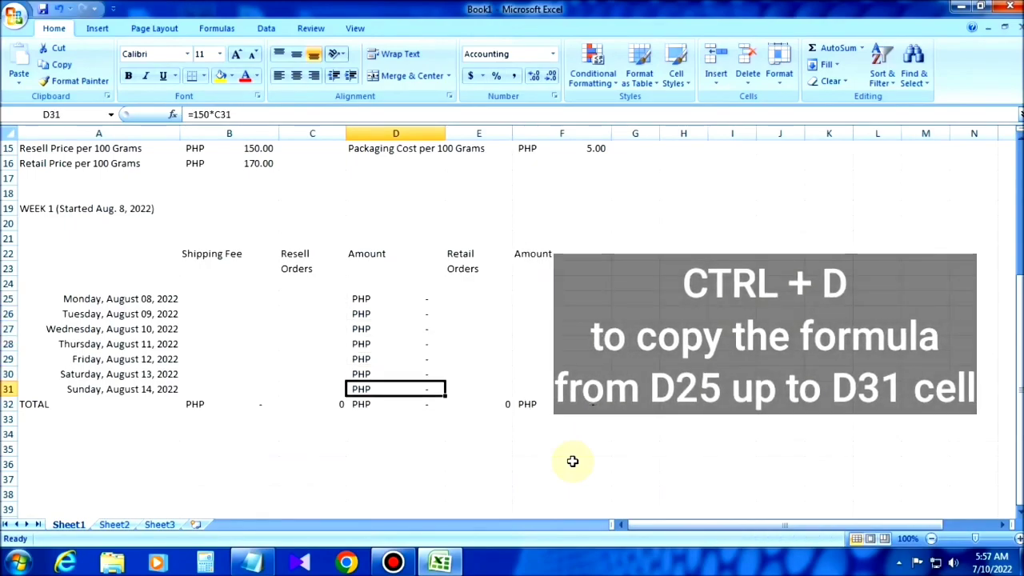
key("Right")
key("Right")
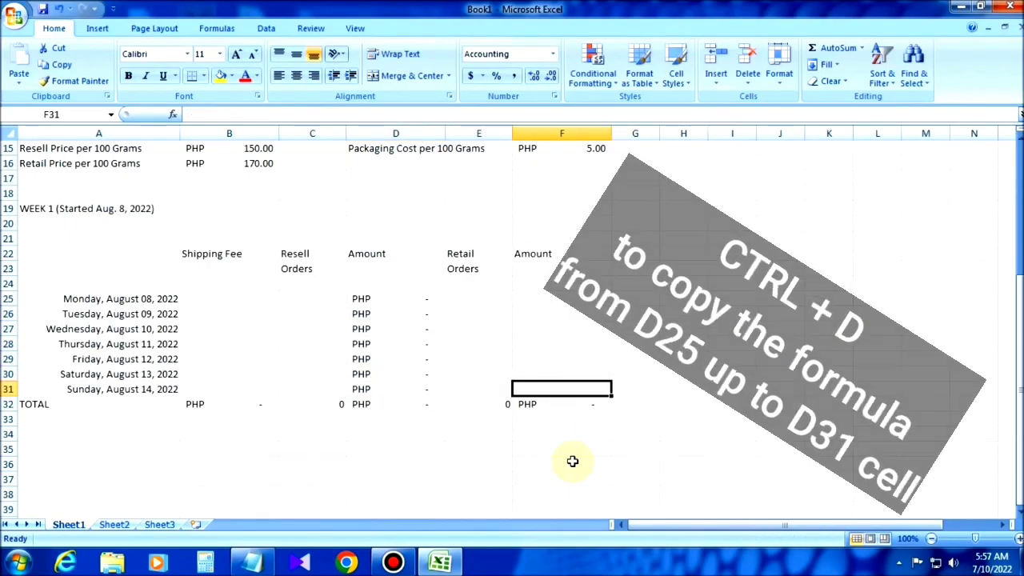
key("Up")
key("Up")
key("Up")
key("Up")
key("Up")
key("Up")
Enter =170*E25 in F25 and fill it down through F31 for the retail Amounts
type("=")
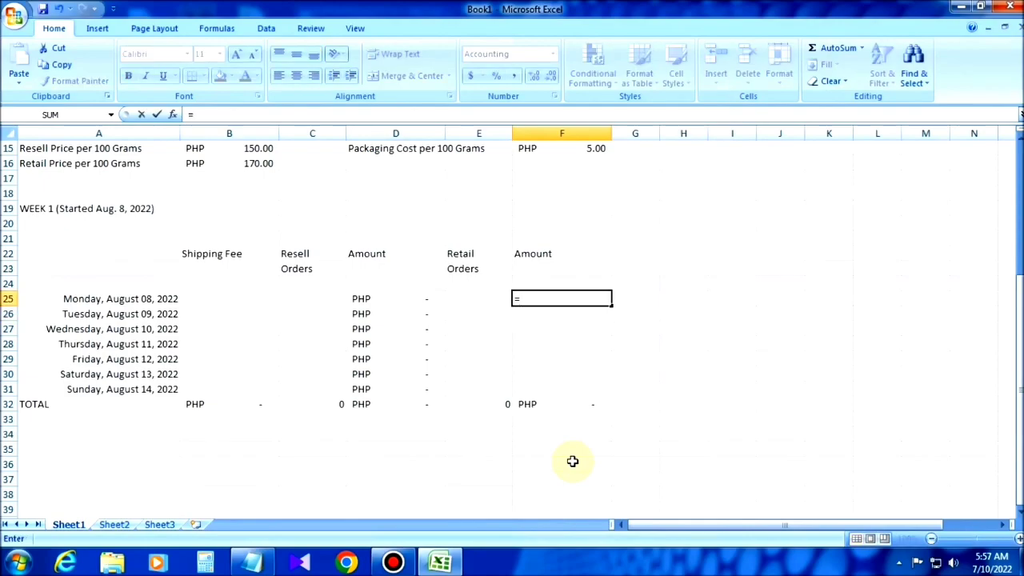
type("170*")
key("Left")
key("Return")
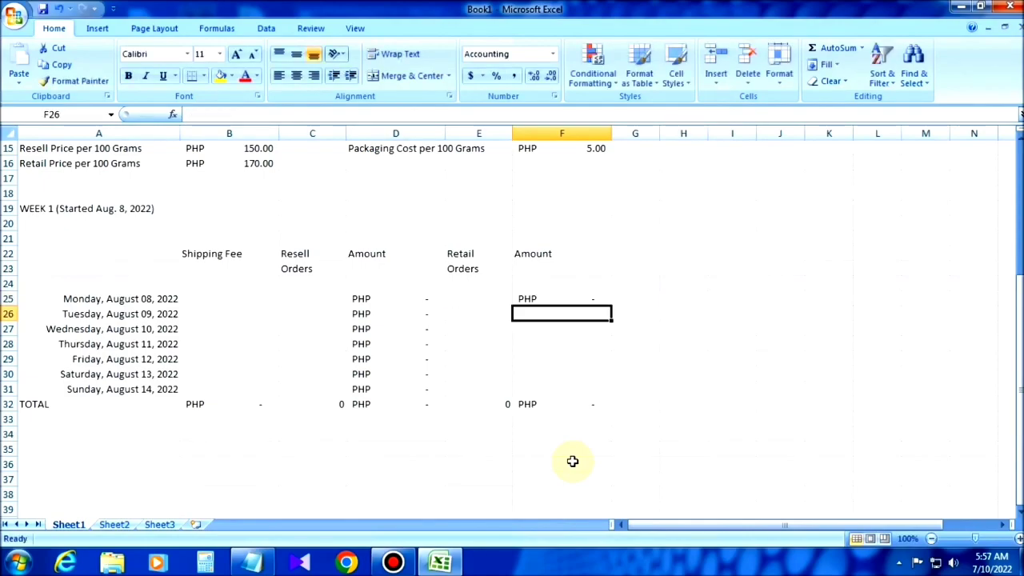
key("Up")
key("shift+Down")
key("shift+Down")
key("shift+Down")
key("shift+Down")
key("shift+Down")
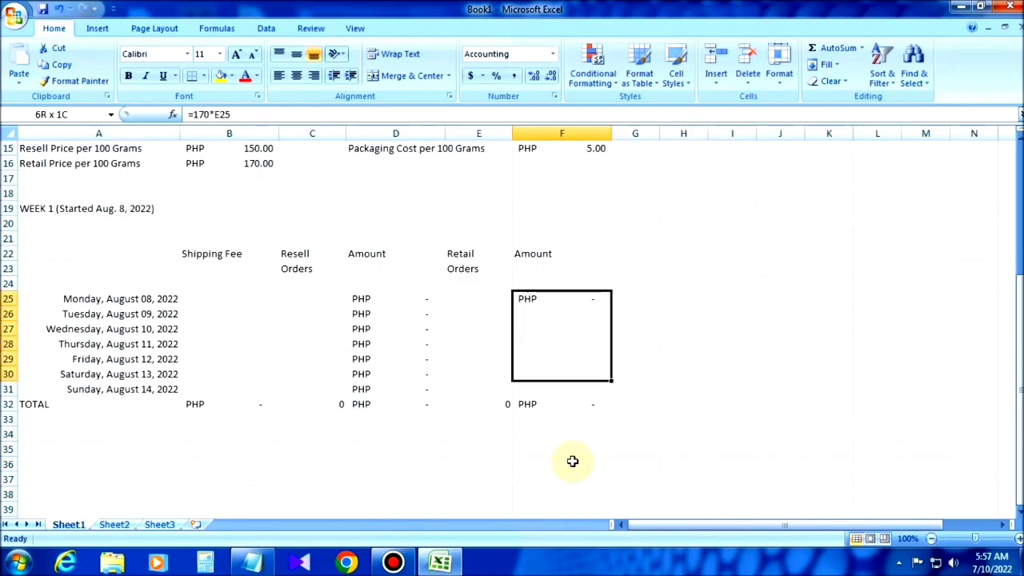
key("shift+Down")
key("ctrl+d")
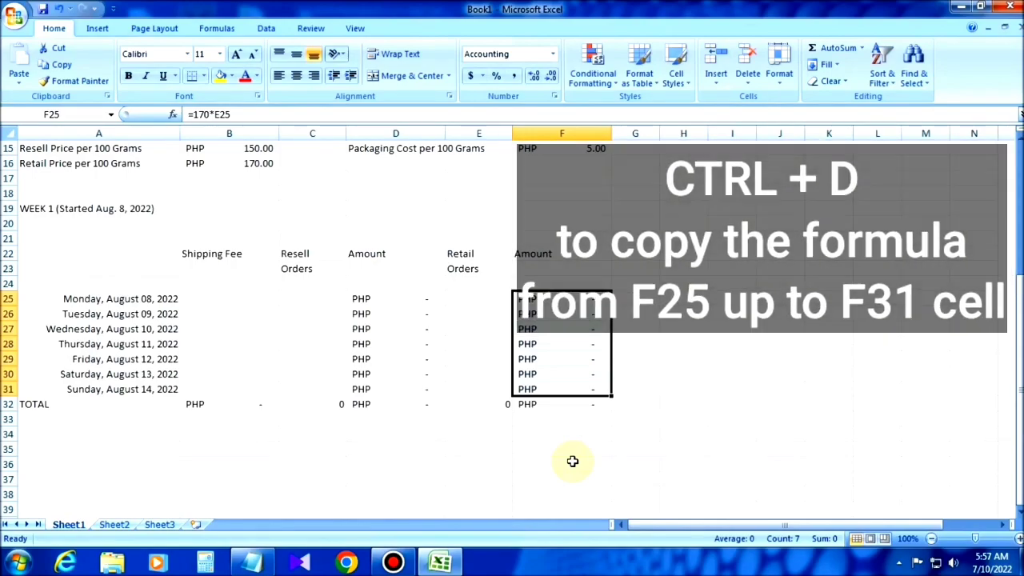
key("Up")
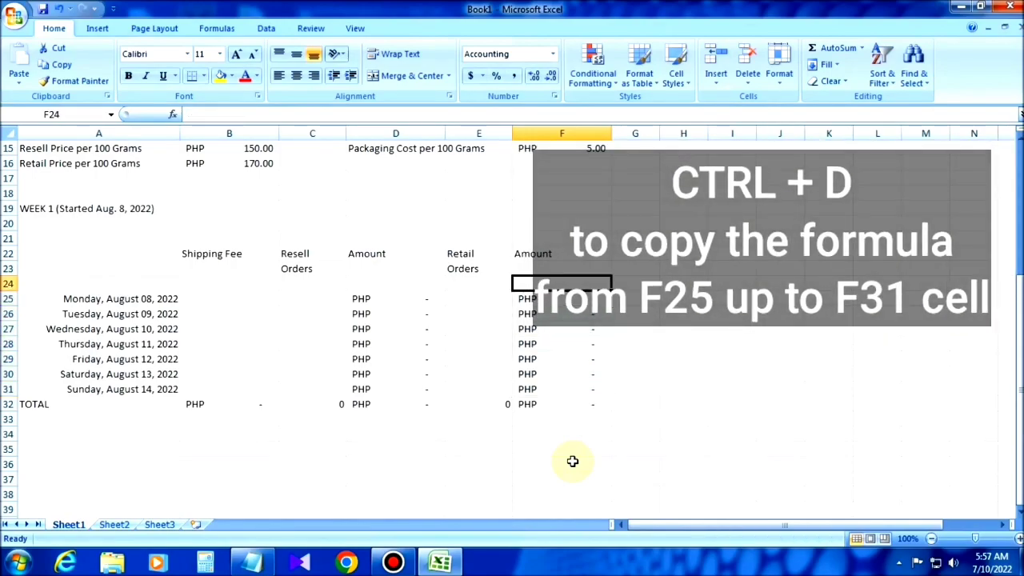
key("Left")
key("Left")
key("Up")
key("Up")
key("Up")
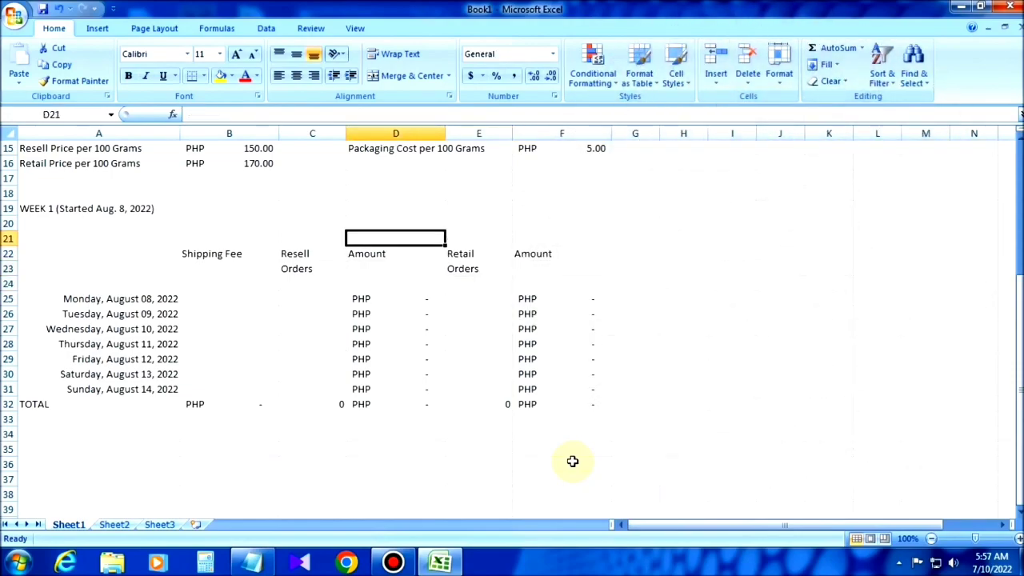
key("Up")
key("Up")
key("Up")
key("Left")
key("Left")
Set Weekly Gross Revenue in B9 to =D32+F32
type("=")
key("Down")
key("Down")
key("Down")
key("Down")
key("Down")
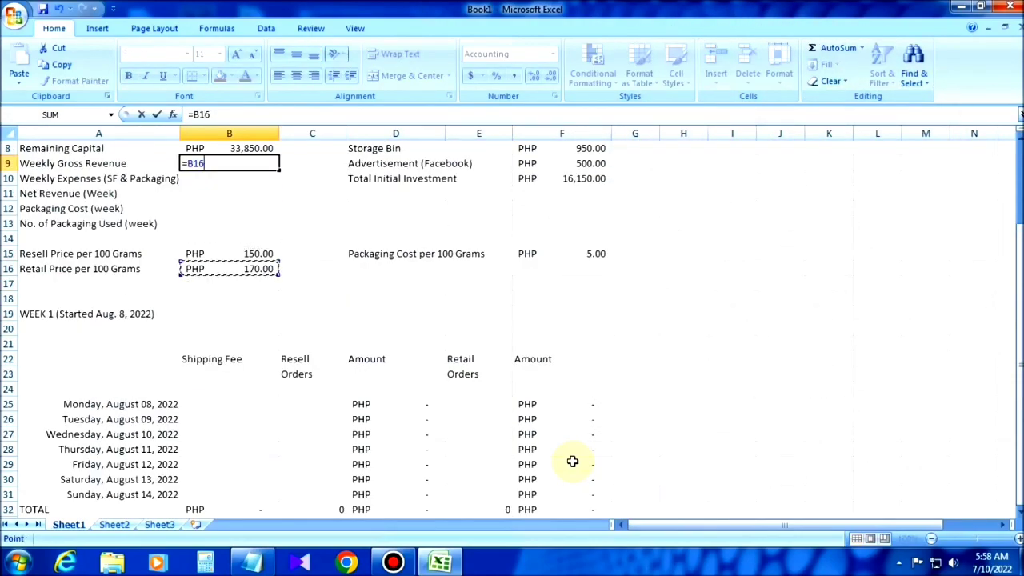
key("Down")
key("Down")
key("Down")
key("Down")
key("Down")
key("Down")
key("Down")
key("Down")
key("Down")
key("Right")
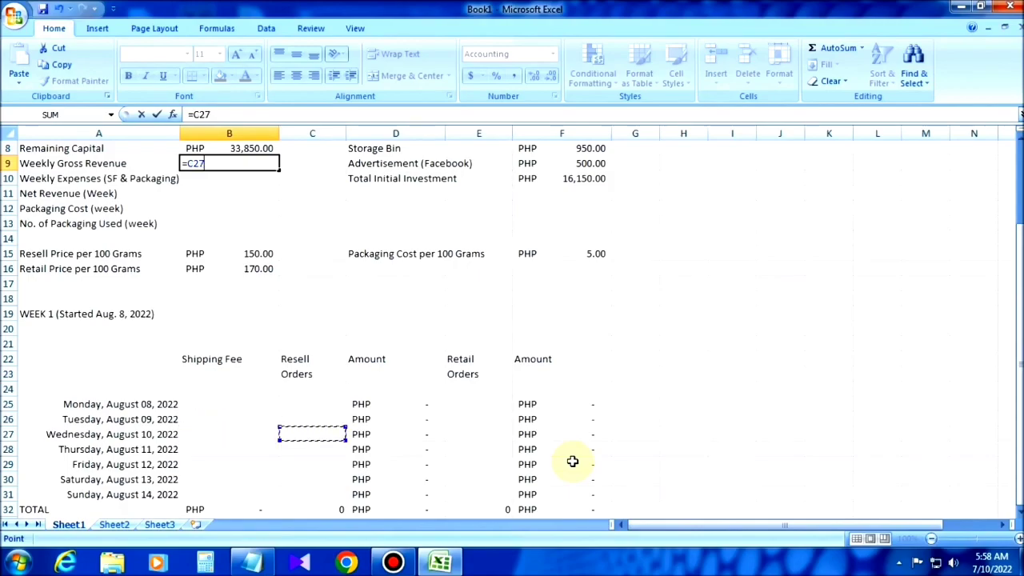
key("Right")
key("Down")
key("Down")
key("Down")
key("Down")
type("+")
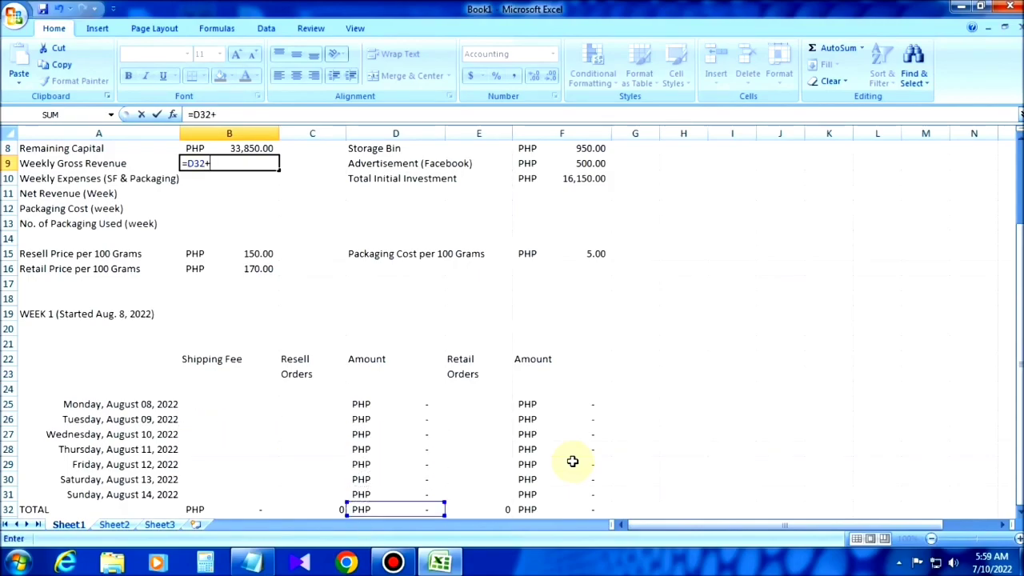
left_click(578, 509)
key("Return")
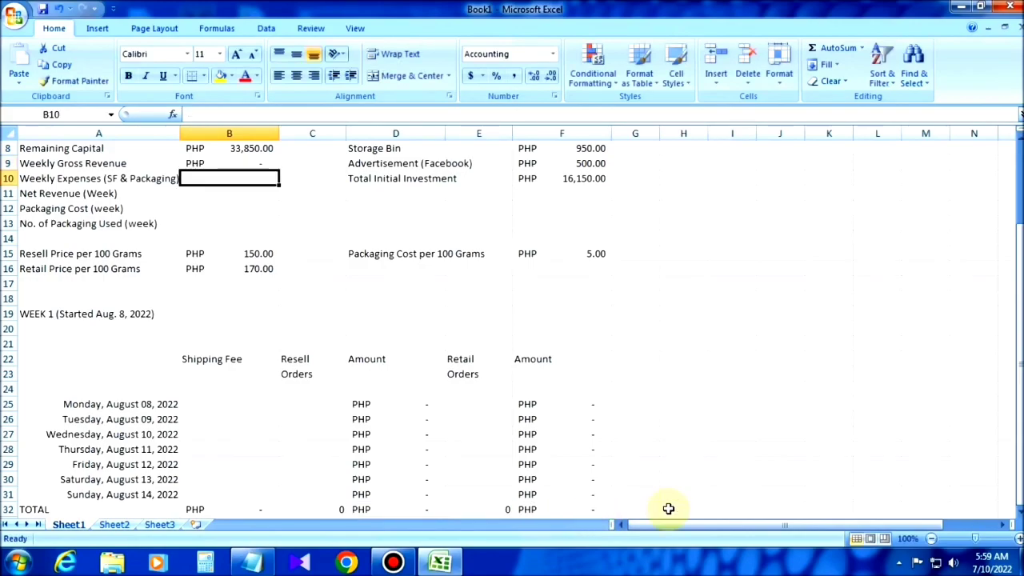
Set Weekly Expenses in B10 to =B12+B32, packaging cost plus total shipping fees
type("=")
key("Down")
key("Down")
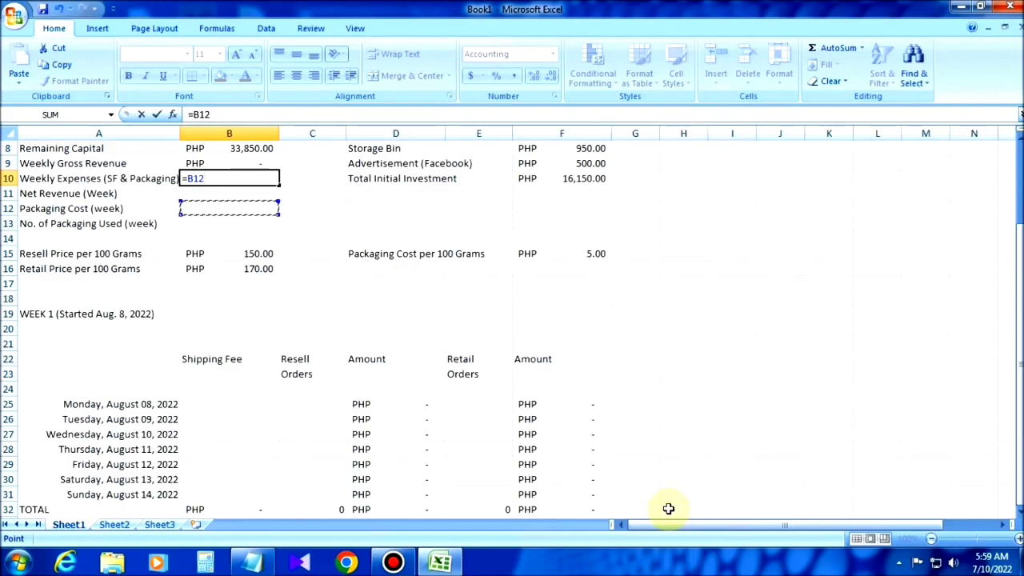
type("+")
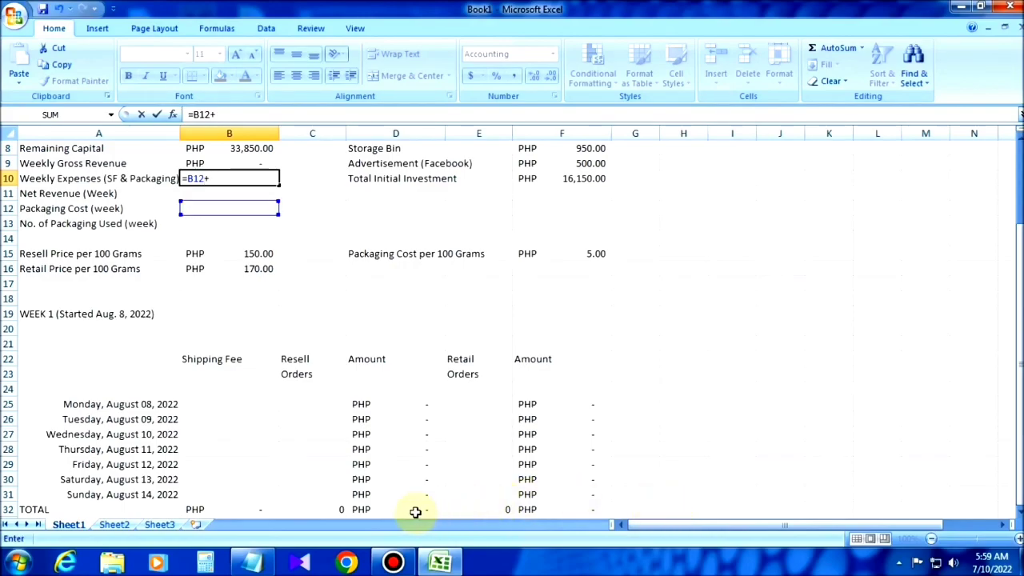
left_click(245, 510)
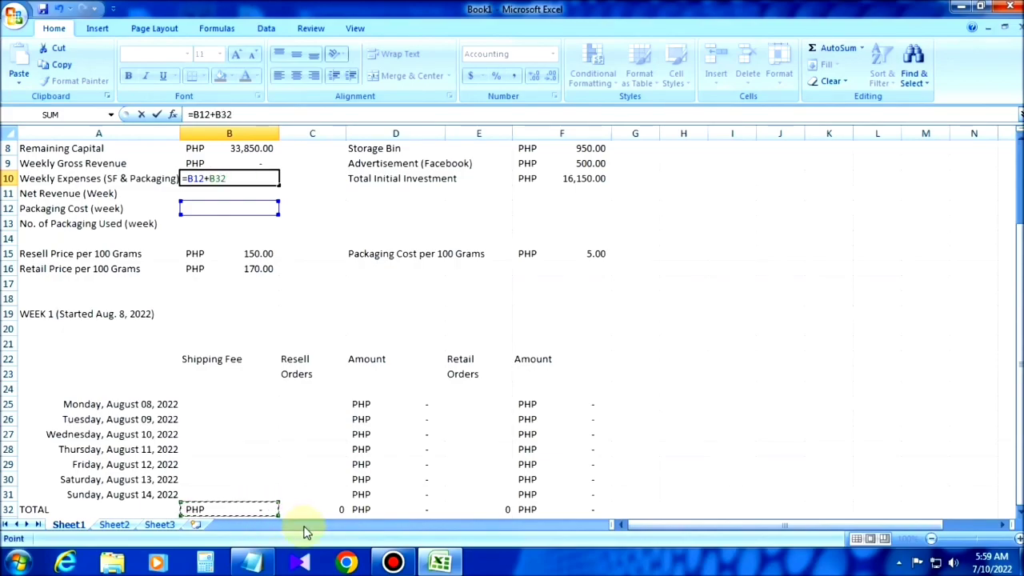
key("Return")
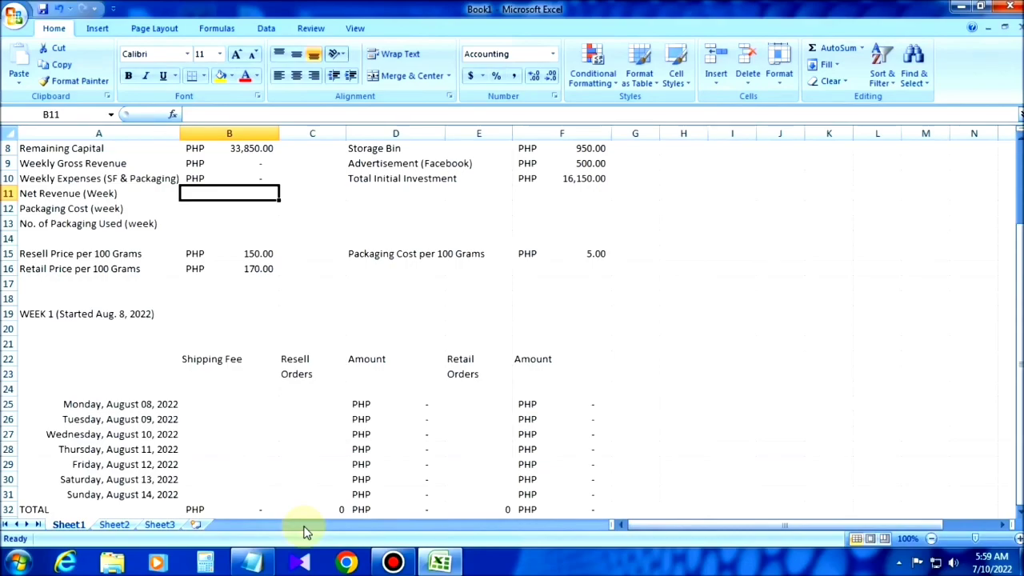
Set weekly net revenue in B11 to =B9-B10
type("=")
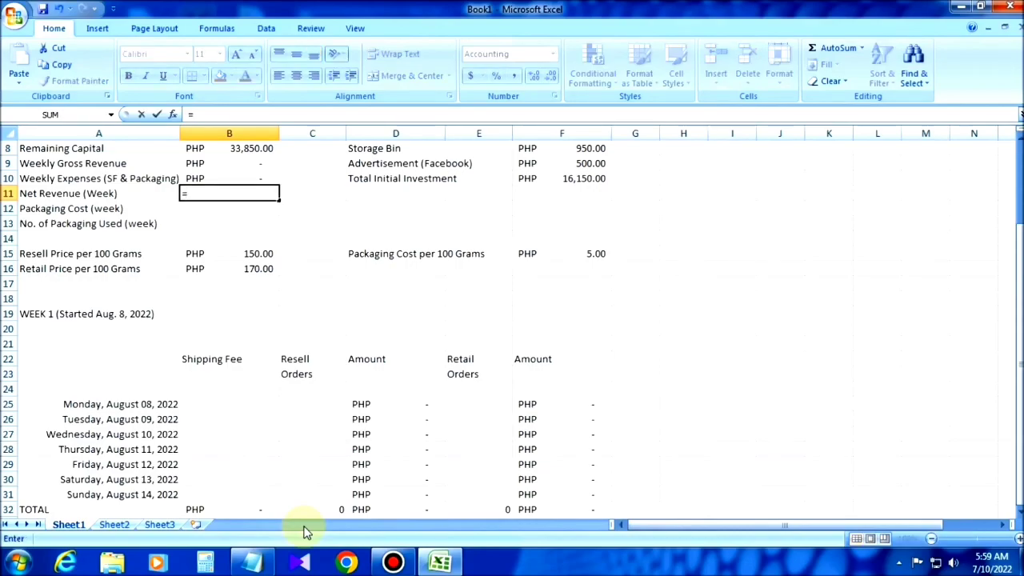
key("Up")
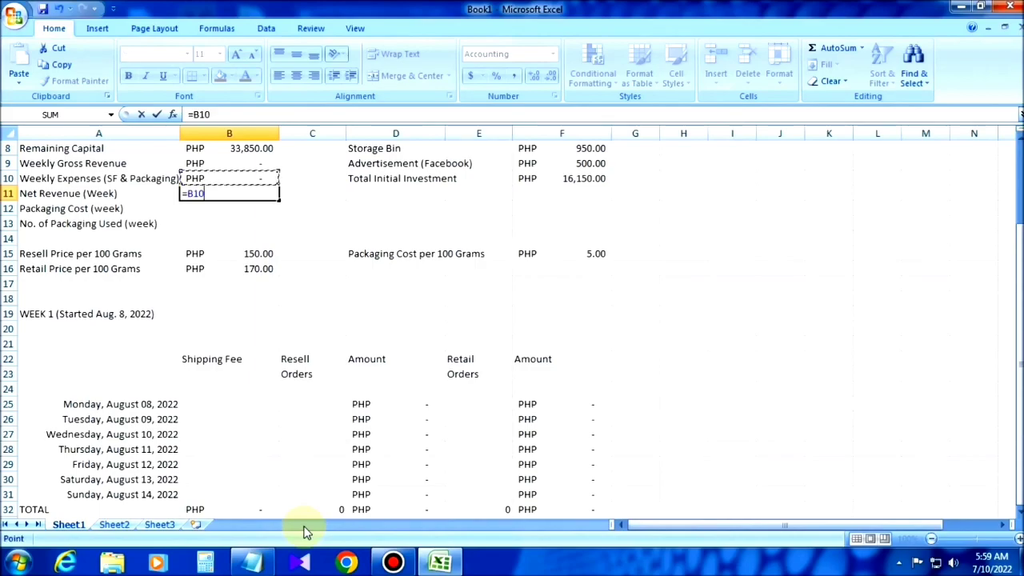
key("Up")
type("-")
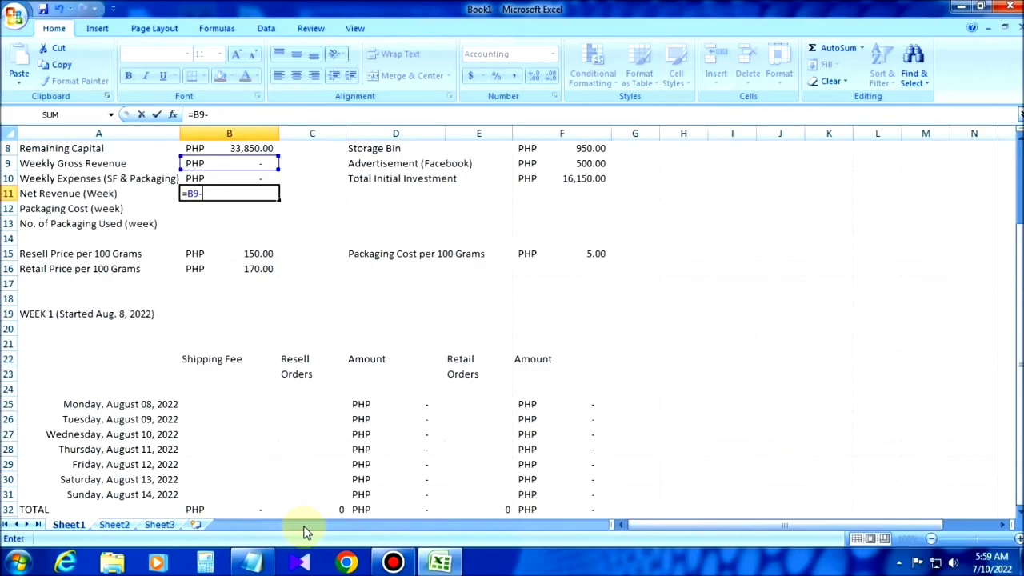
key("Down")
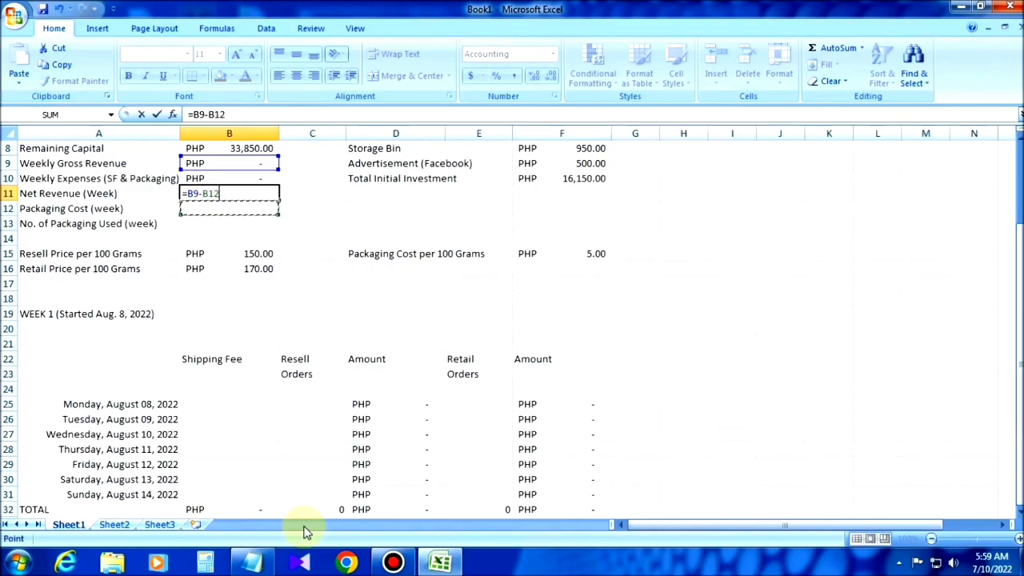
key("Up")
key("Up")
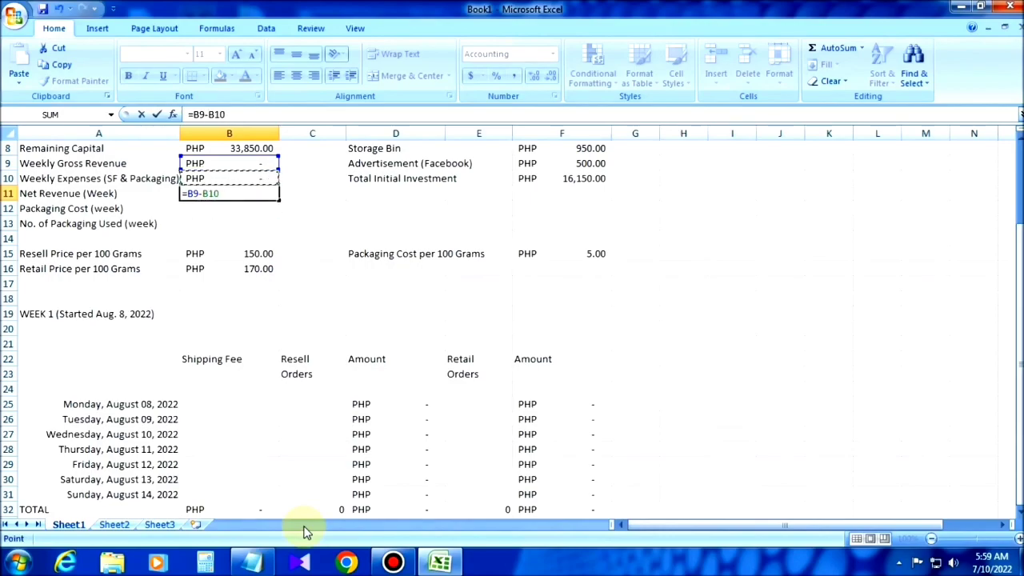
key("Return")
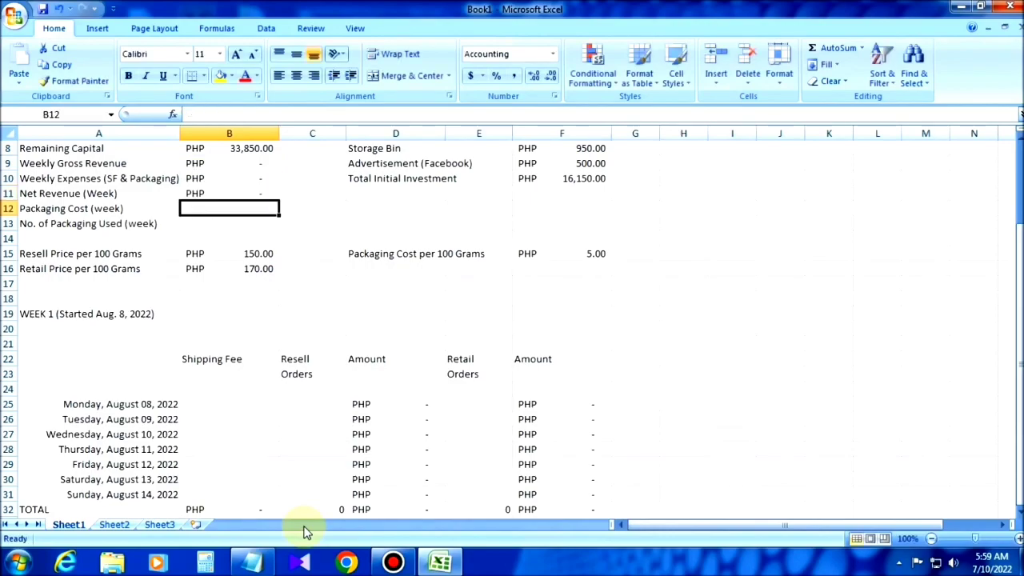
Set Packaging Cost (week) in B12 to =C32+E32*5
type("=")
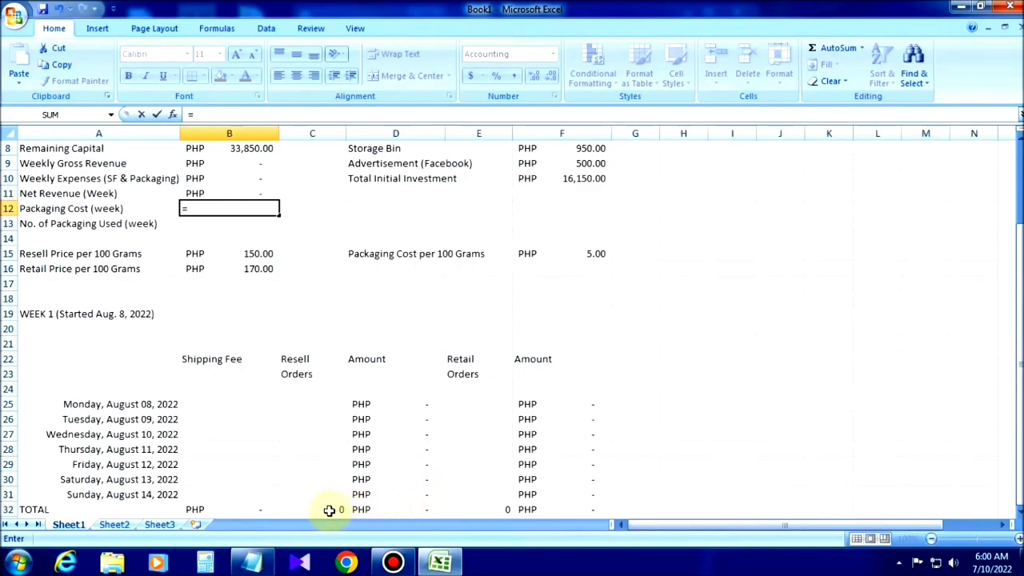
left_click(329, 510)
type("+")
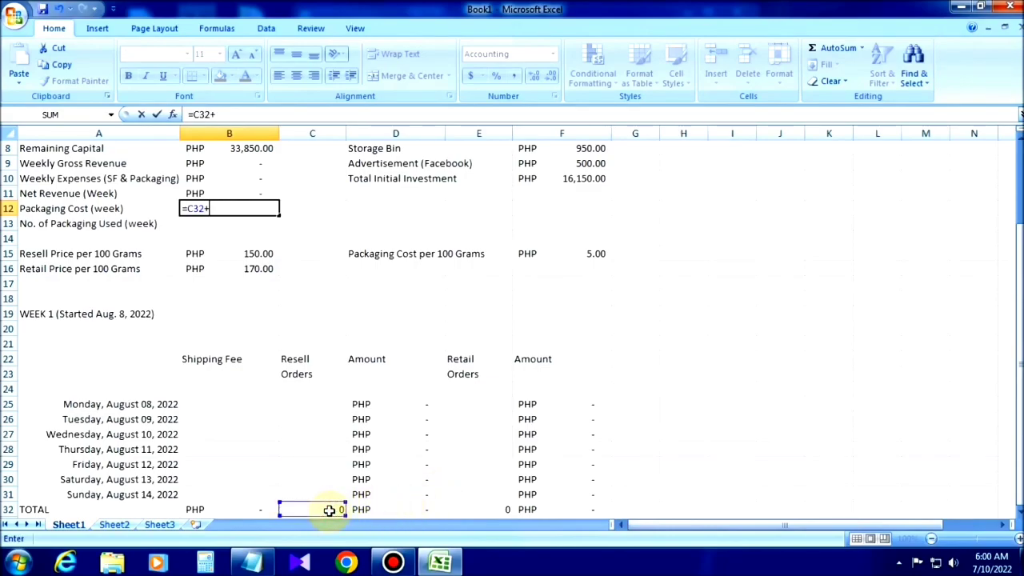
left_click(479, 510)
type("*")
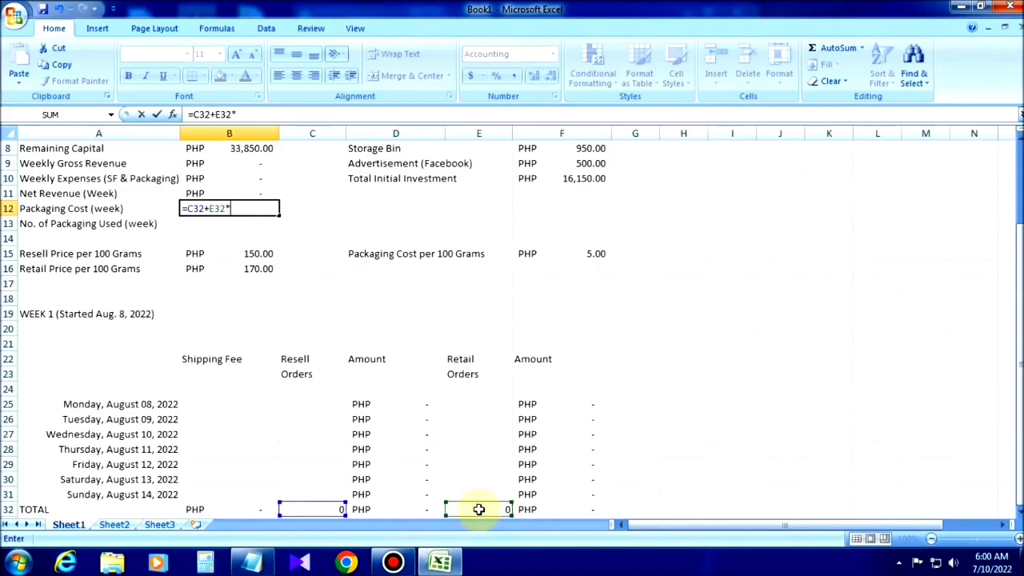
type("5")
key("Return")
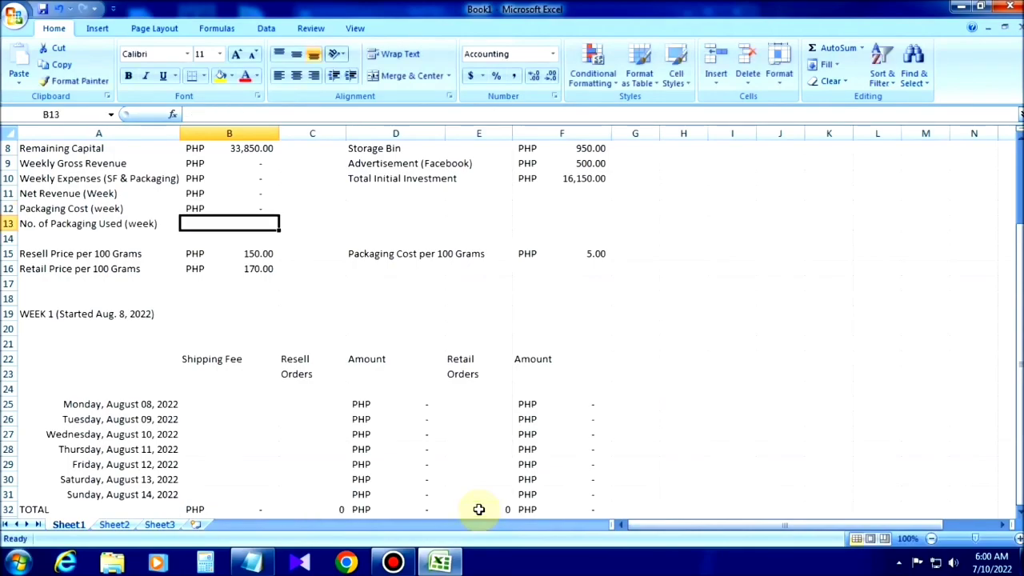
Set No. of Packaging Used in B13 to =C32+E32
type("=")
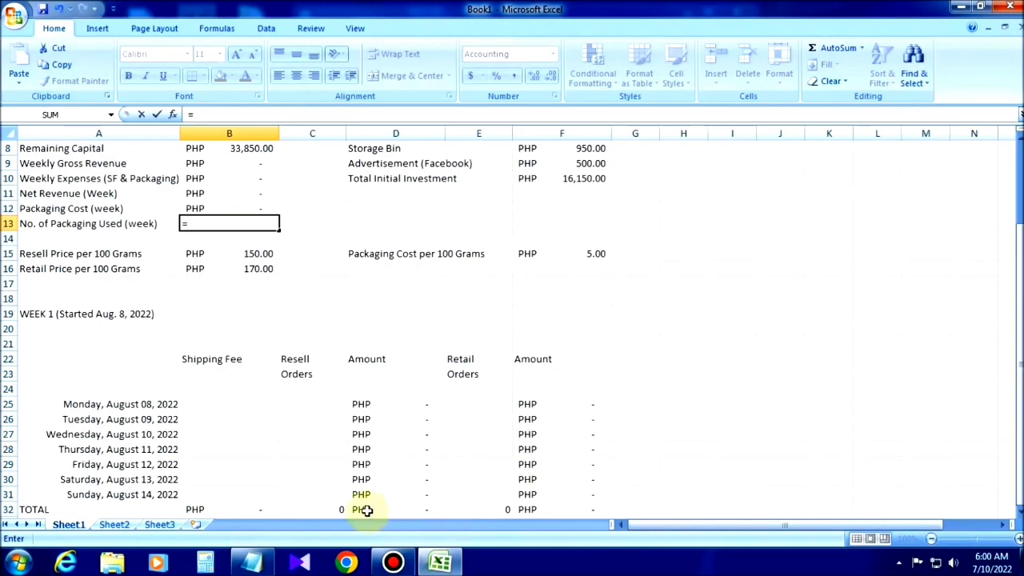
left_click(330, 511)
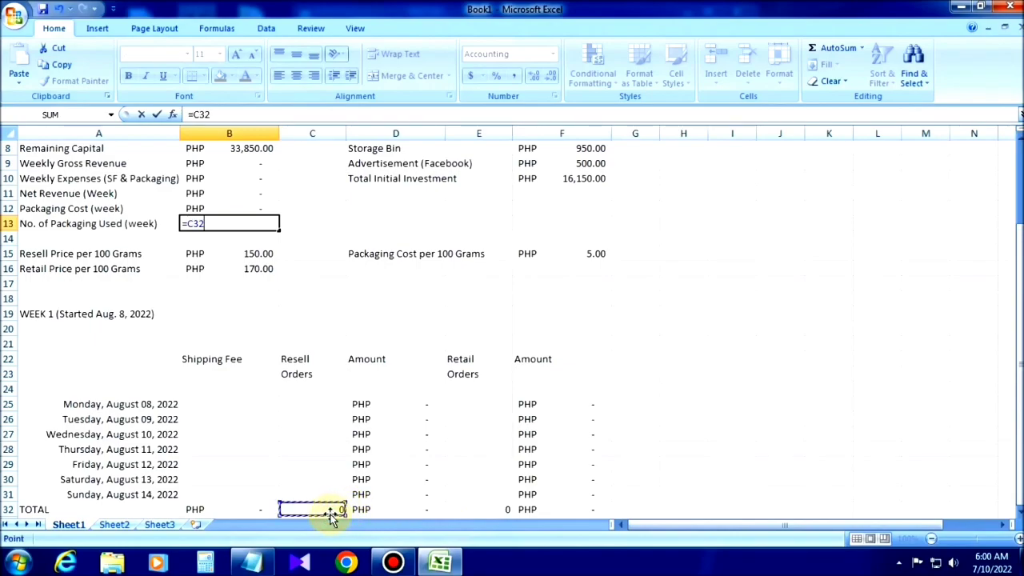
type("+")
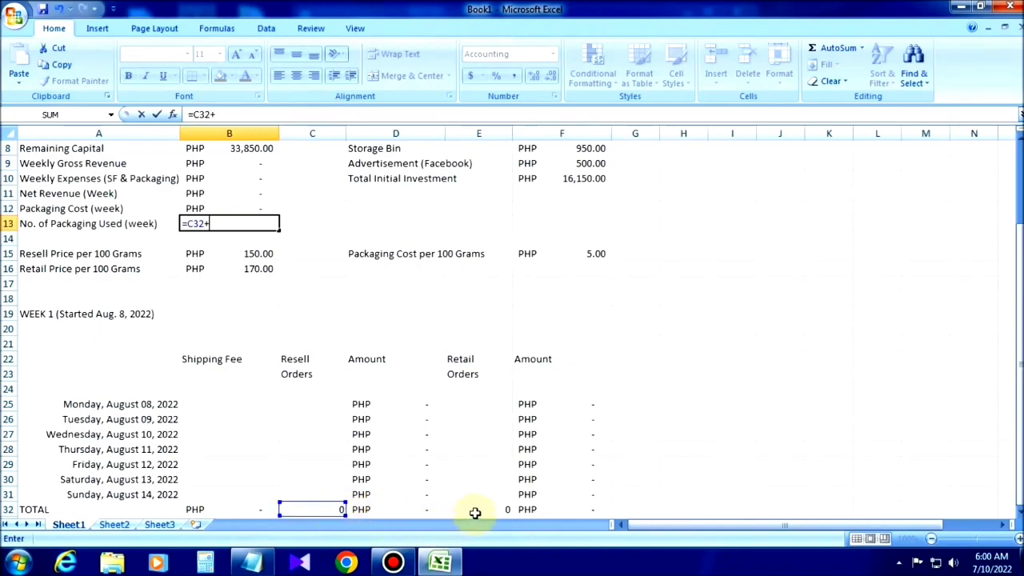
left_click(478, 510)
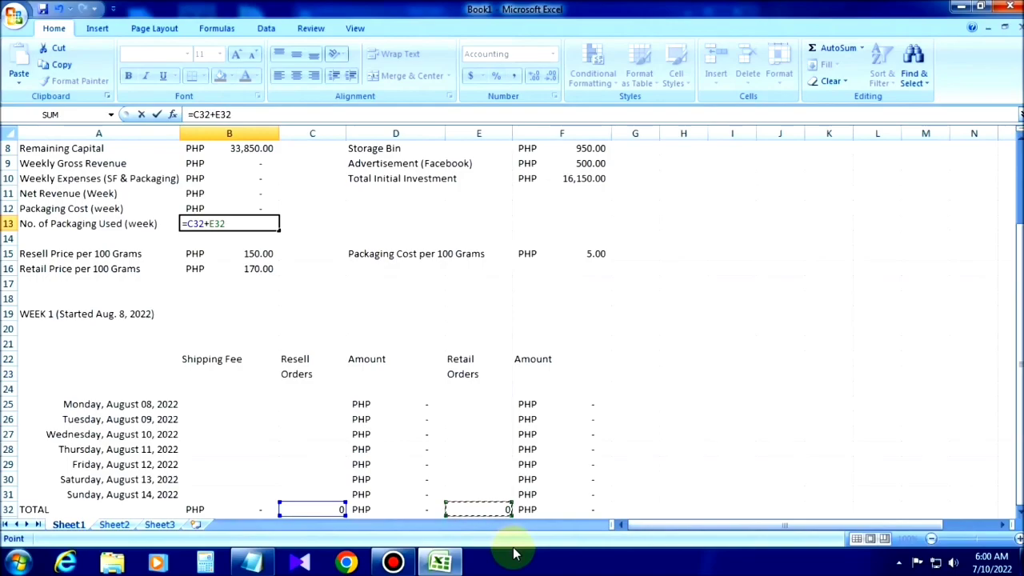
key("Return")
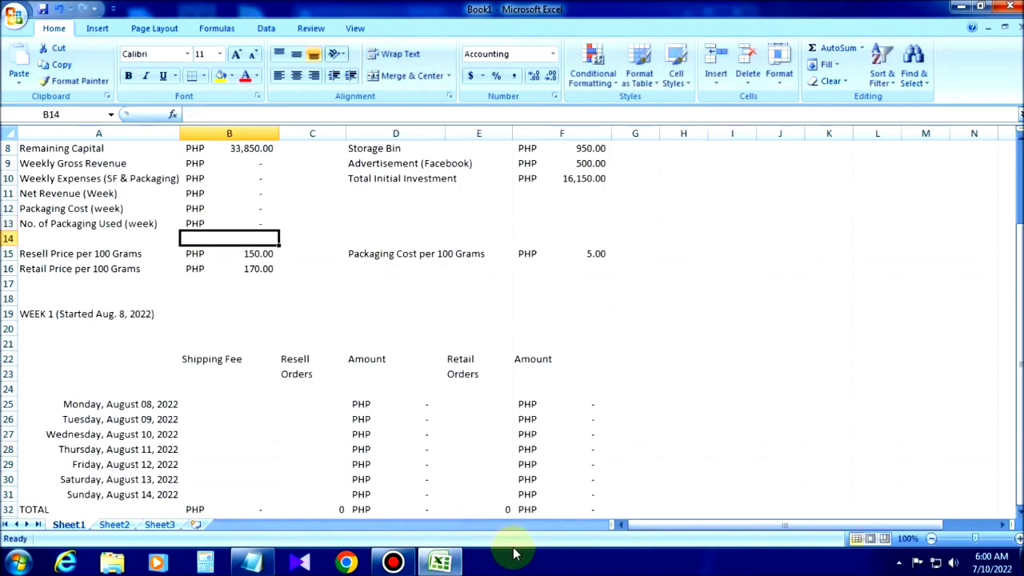
Enter daily shipping fees (5.00, 75.00, 50.00…) and resell orders (25, 35, 40, 45, 50, 55)
type("75.00 75.00 ")
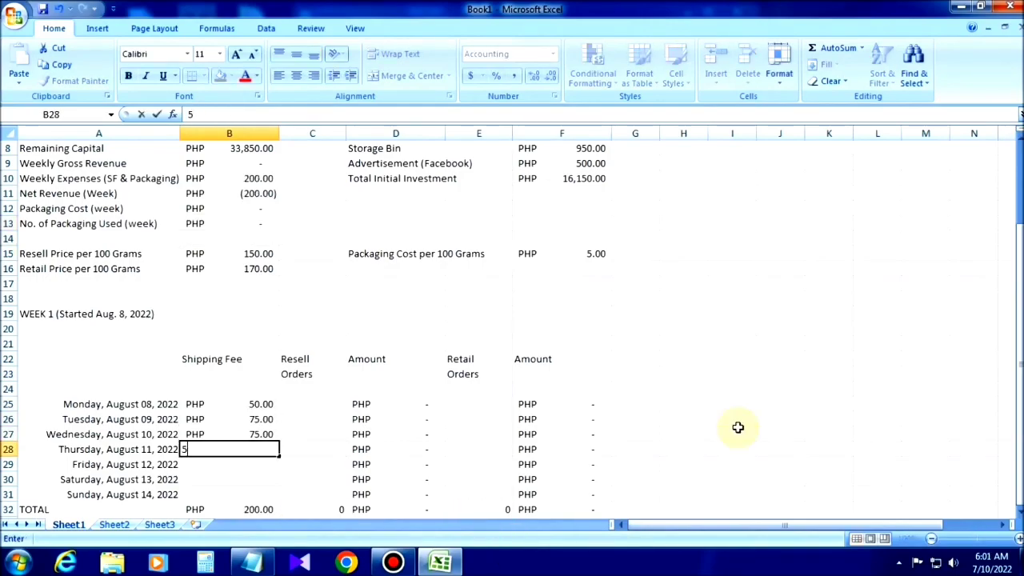
type("50.00 75.00 50.00 75")
key("Return")
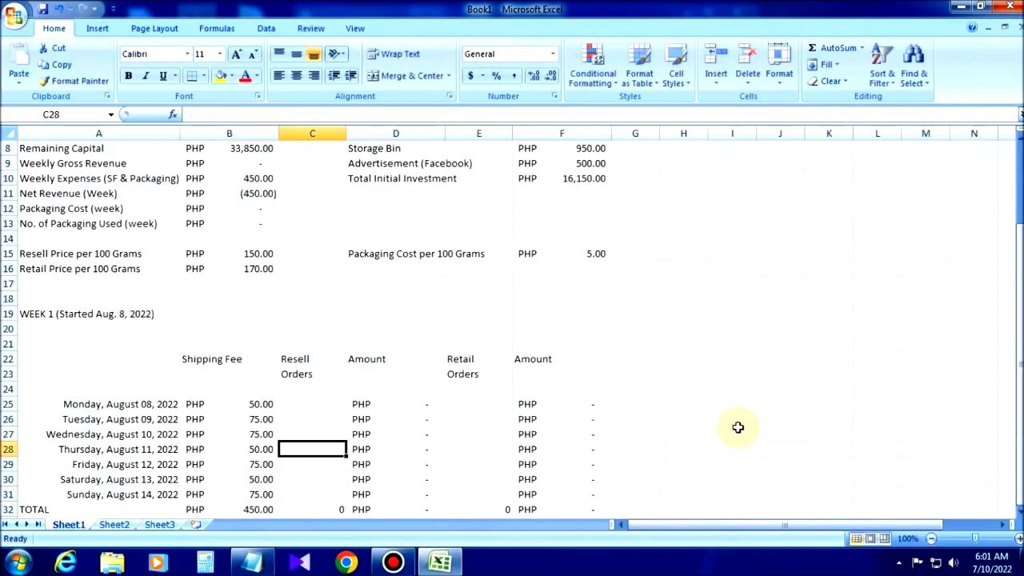
type("25")
key("Return")
type("35 40 4")
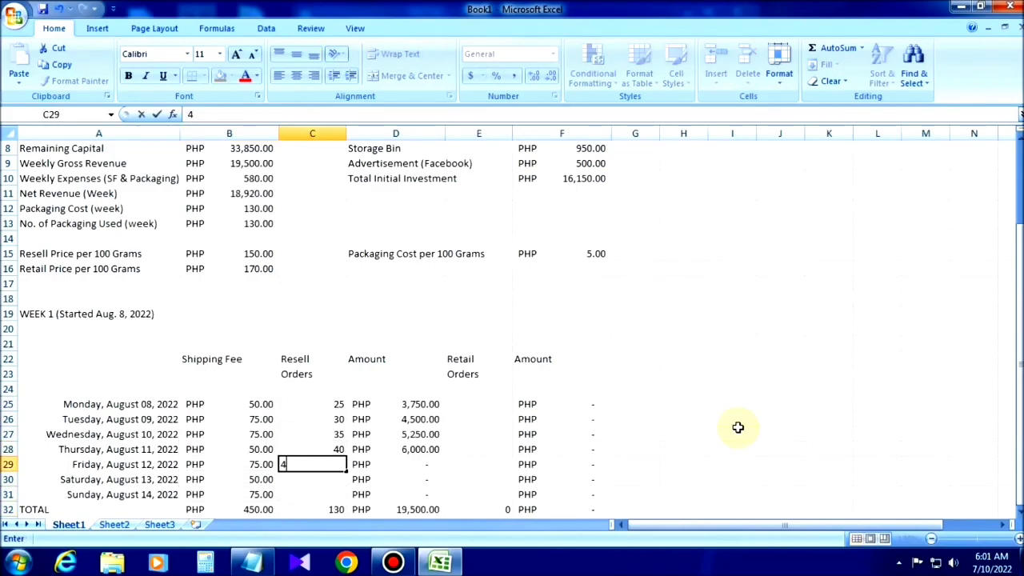
type("5 50 55")
key("Tab")
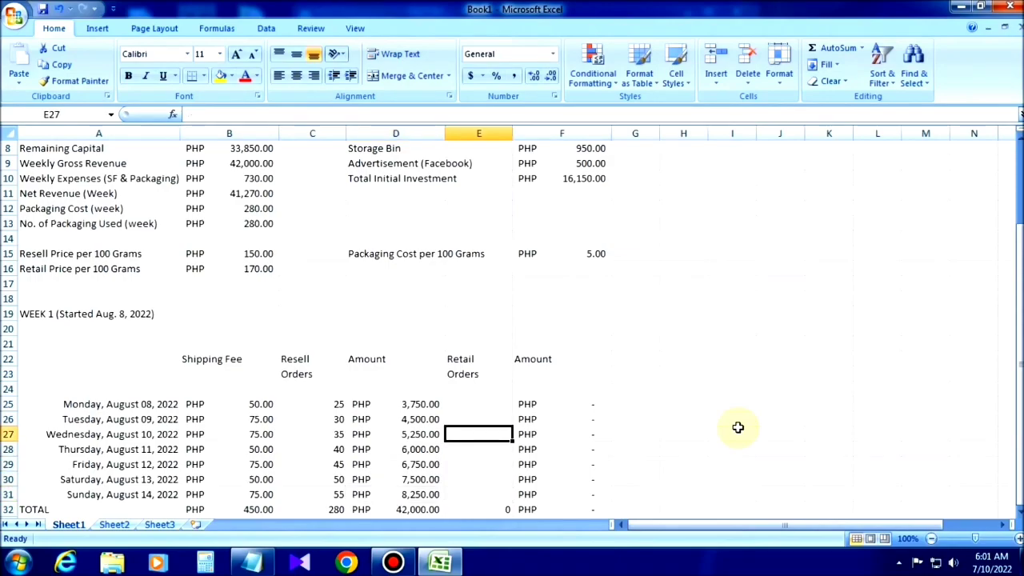
Fill in the daily retail orders in E25:E31, ending with 505 on Sunday
type("50")
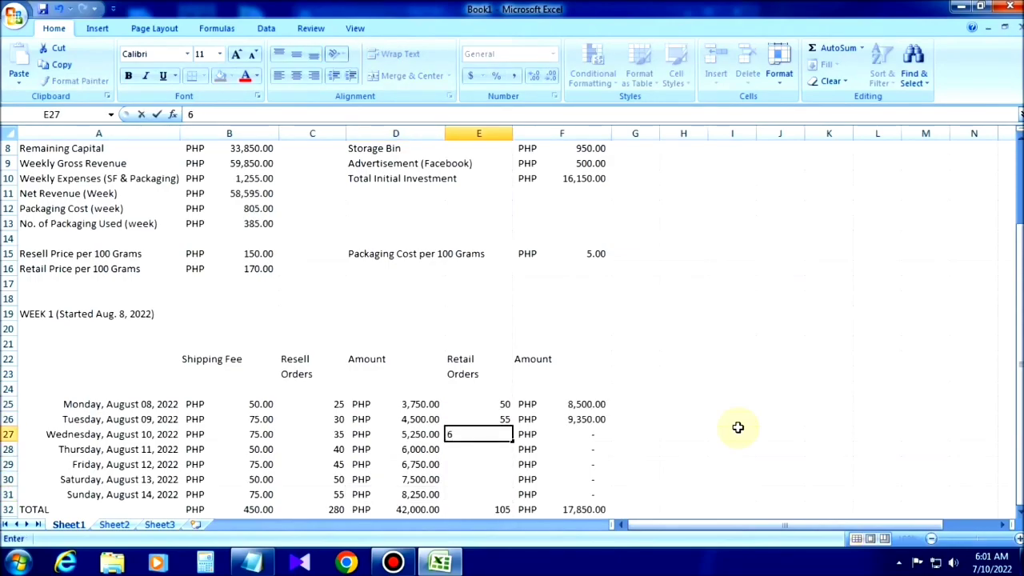
type("0")
key("Return")
type("50")
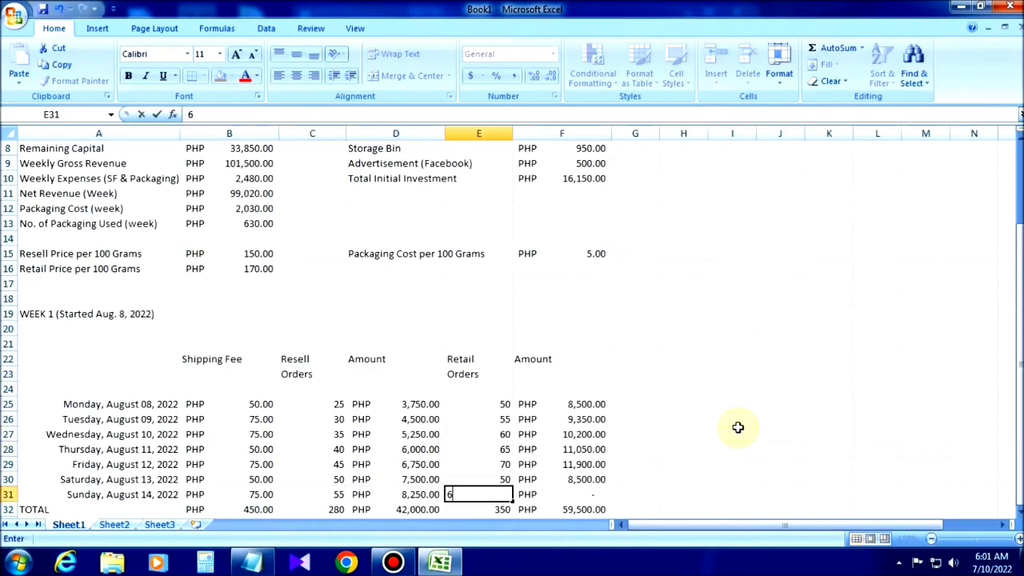
type("5")
key("Return")
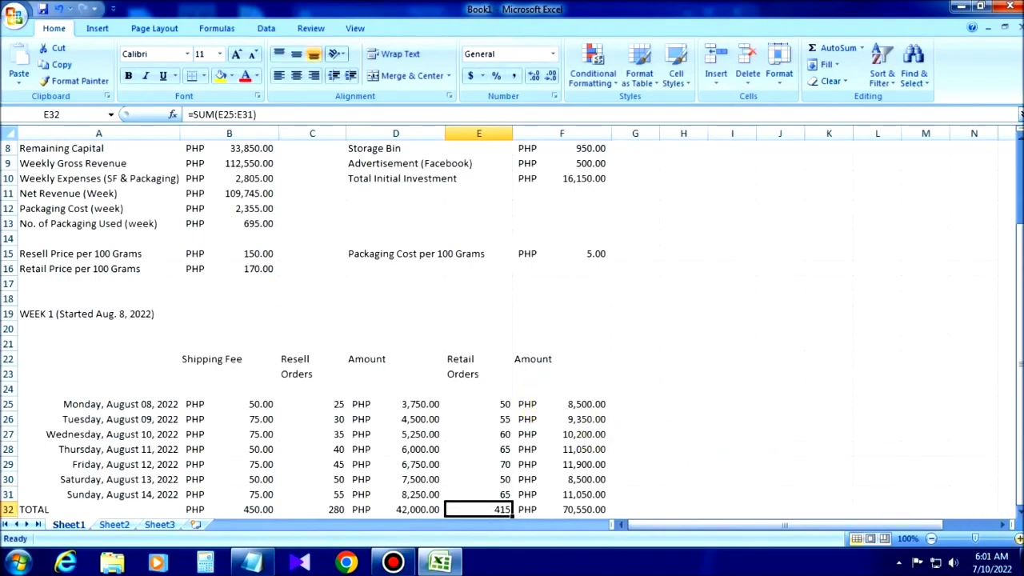
Zoom in on the sheet and change Monday's resell orders in C25 to 30
left_click(1017, 538)
left_click(1017, 538)
left_click(1017, 538)
left_click(1017, 537)
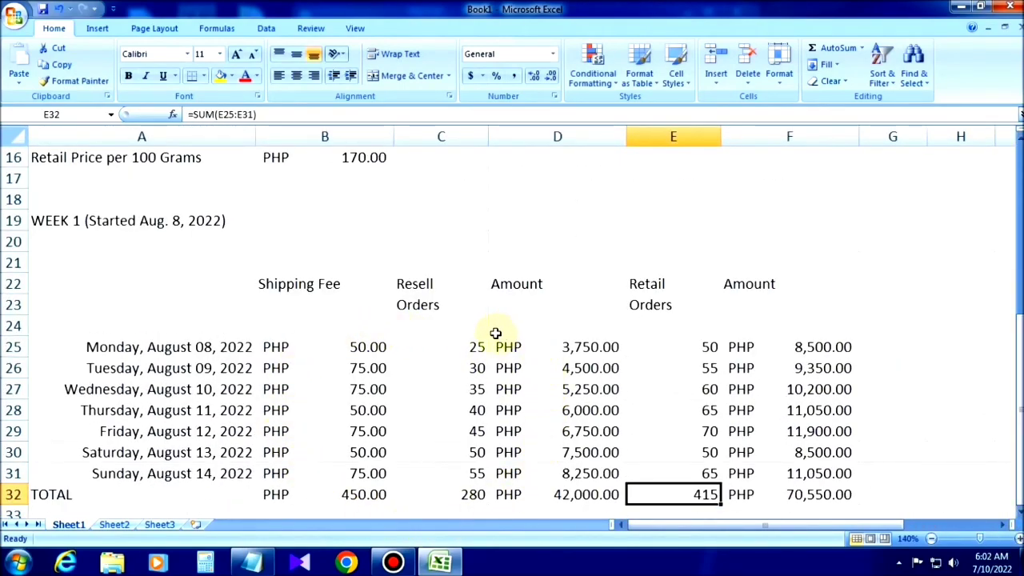
left_click(452, 347)
type("30")
key("Return")
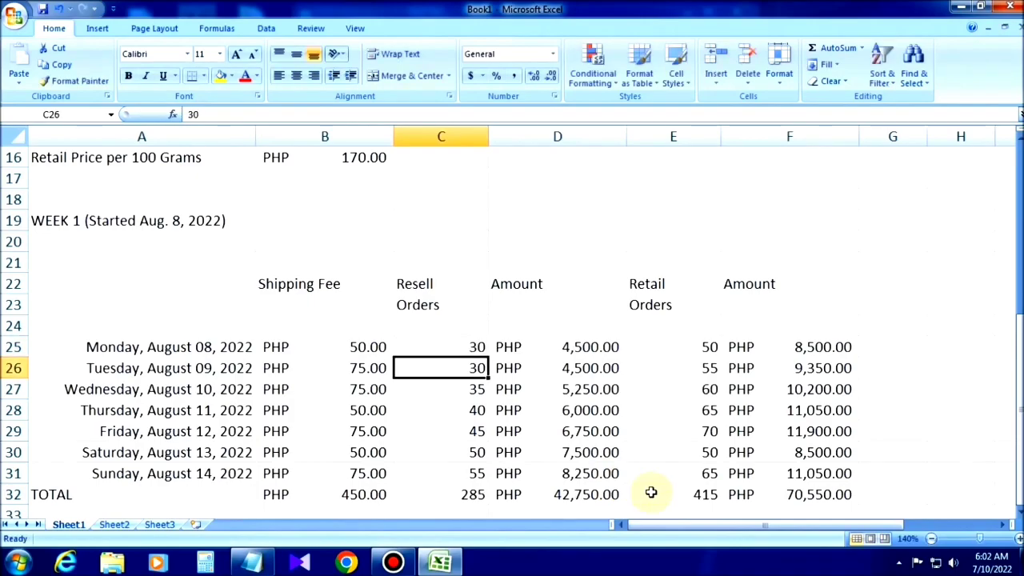